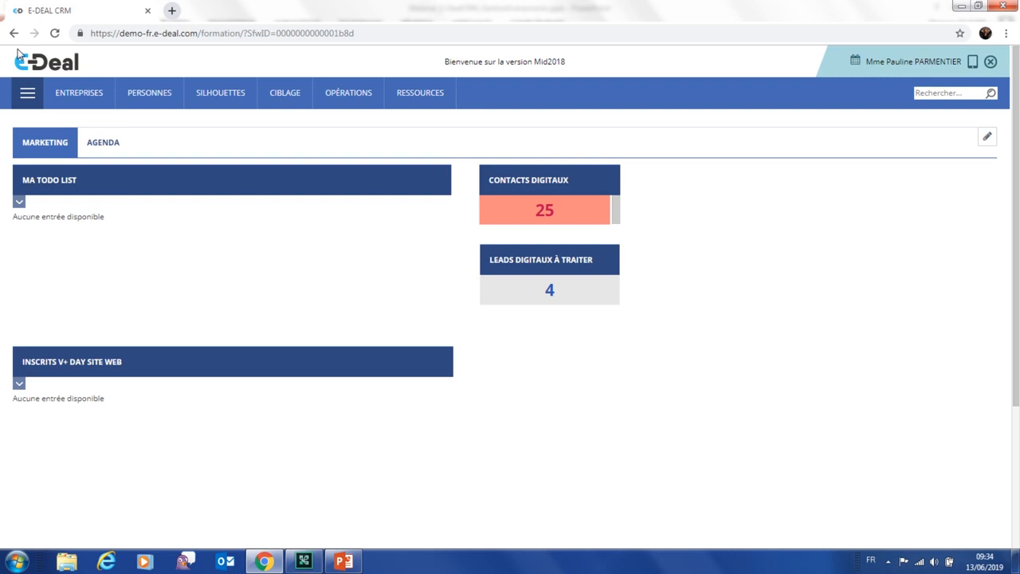
Open the Voyages Plus day 2020 event from Marketing > Opérations > Événements
left_click(28, 95)
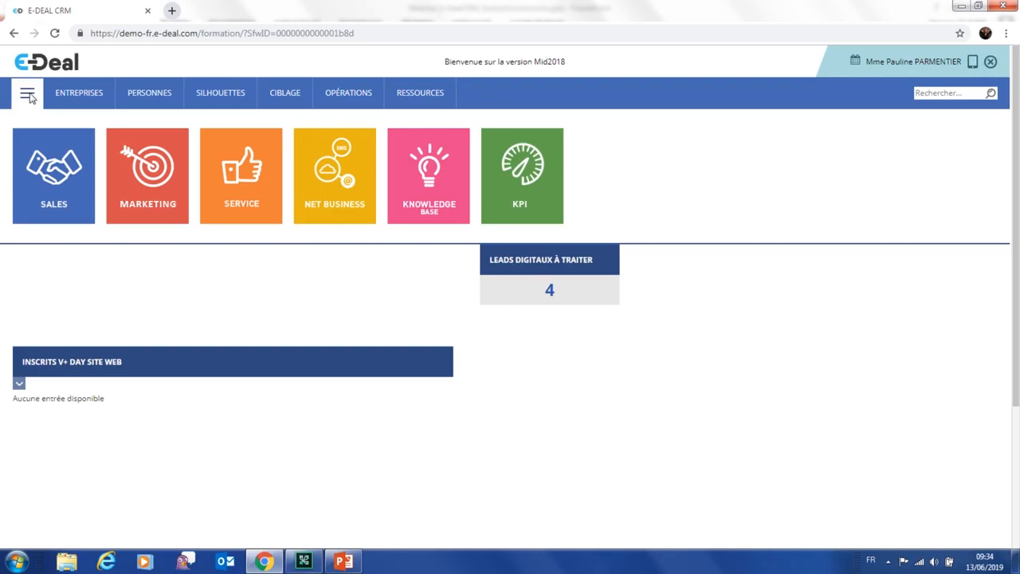
left_click(145, 193)
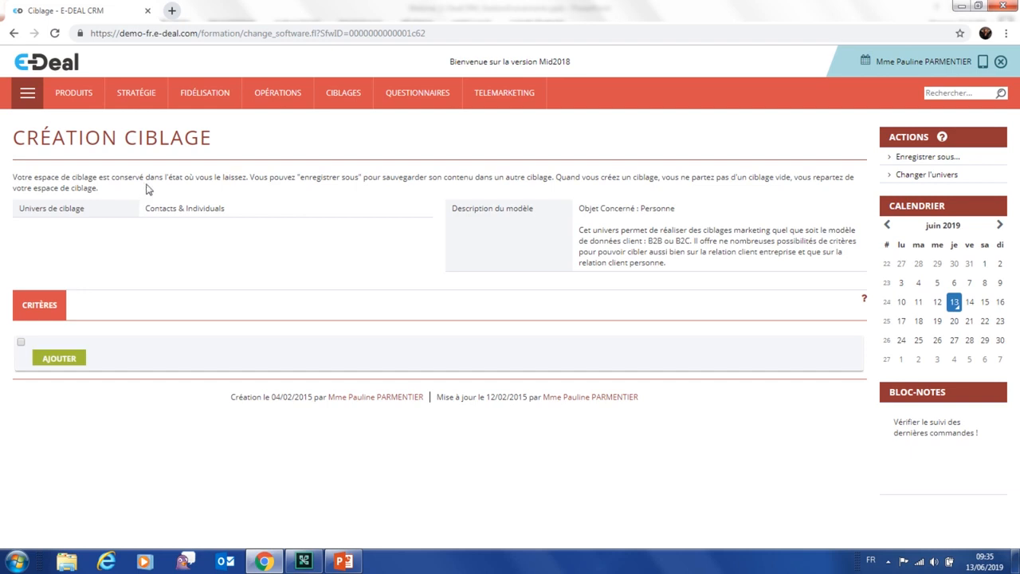
left_click(275, 95)
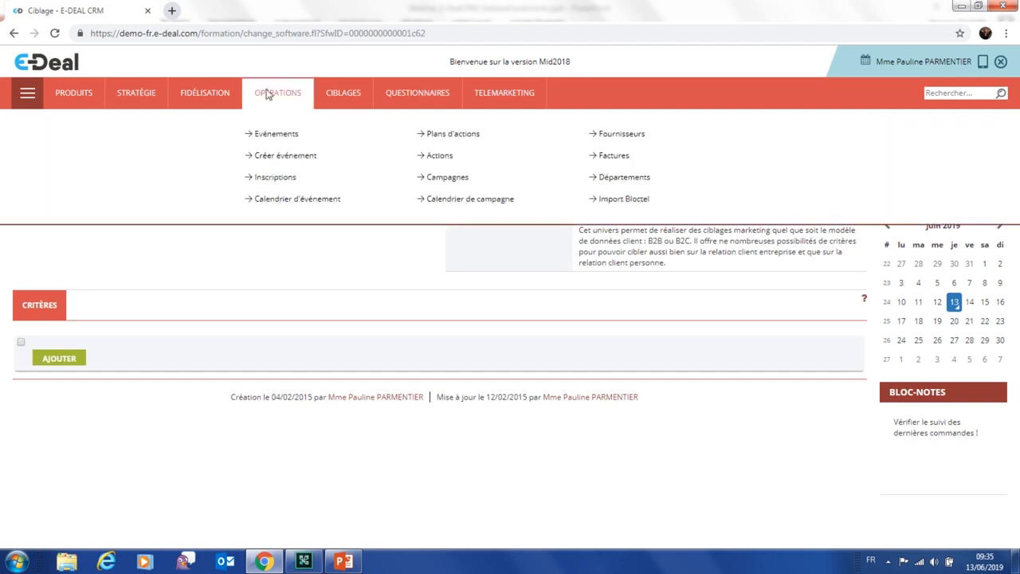
left_click(275, 134)
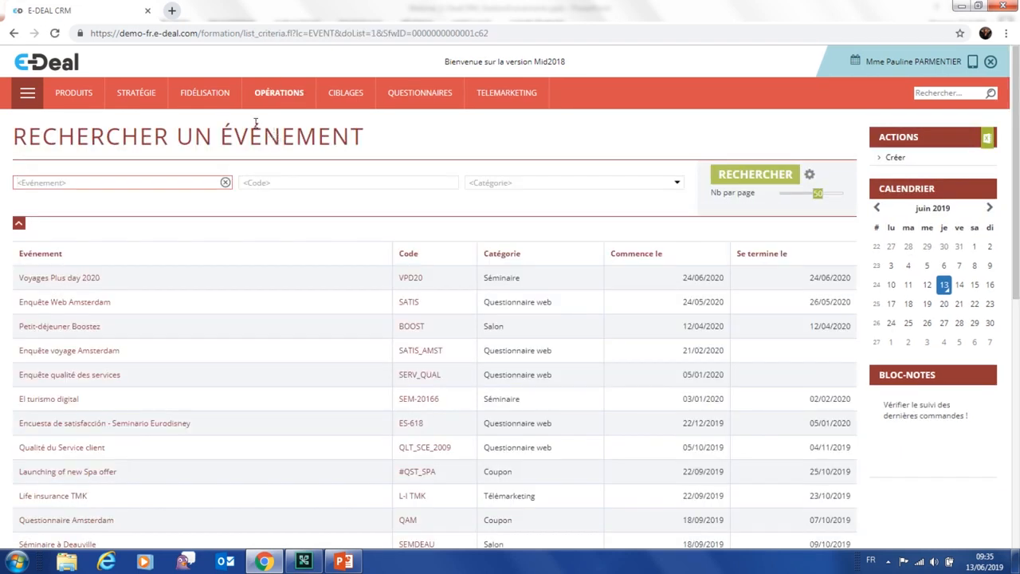
left_click(75, 280)
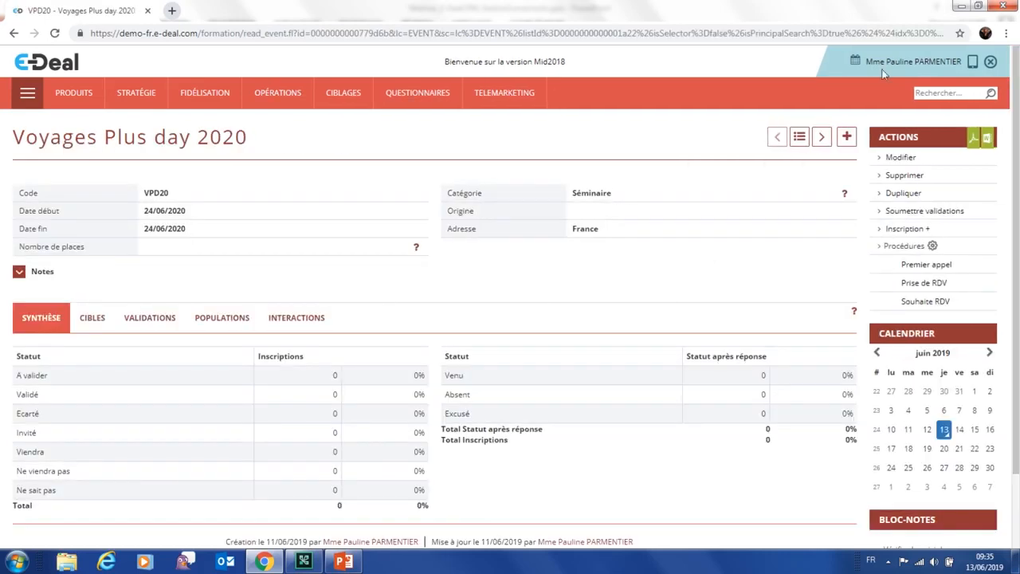
Open the Voyages Plus day 2020 event in the Modification événement edit form
left_click(900, 158)
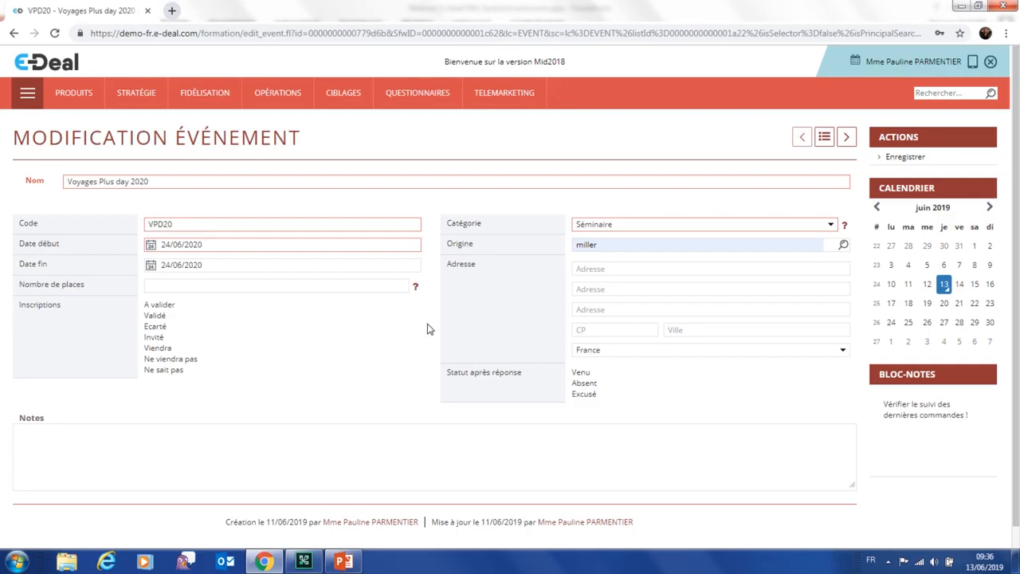
Change the event's Catégorie from Séminaire to Questionnaire web, then reopen the category list
left_click(609, 227)
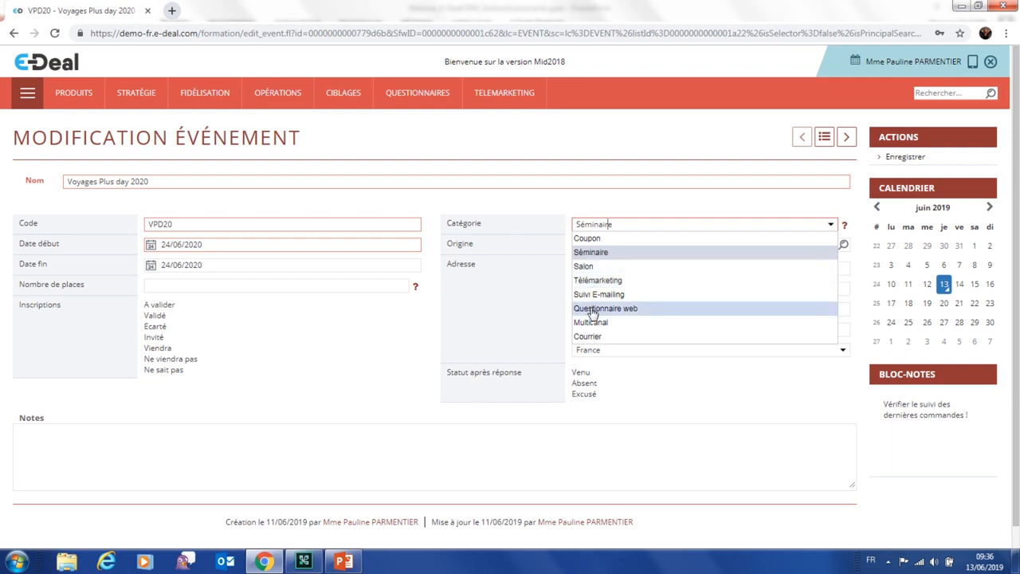
left_click(591, 309)
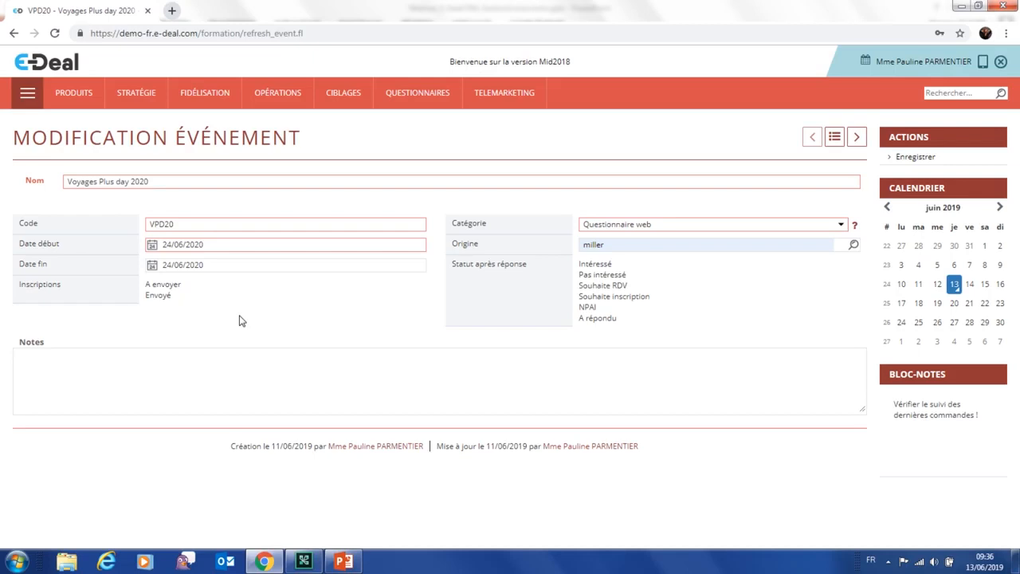
left_click(668, 226)
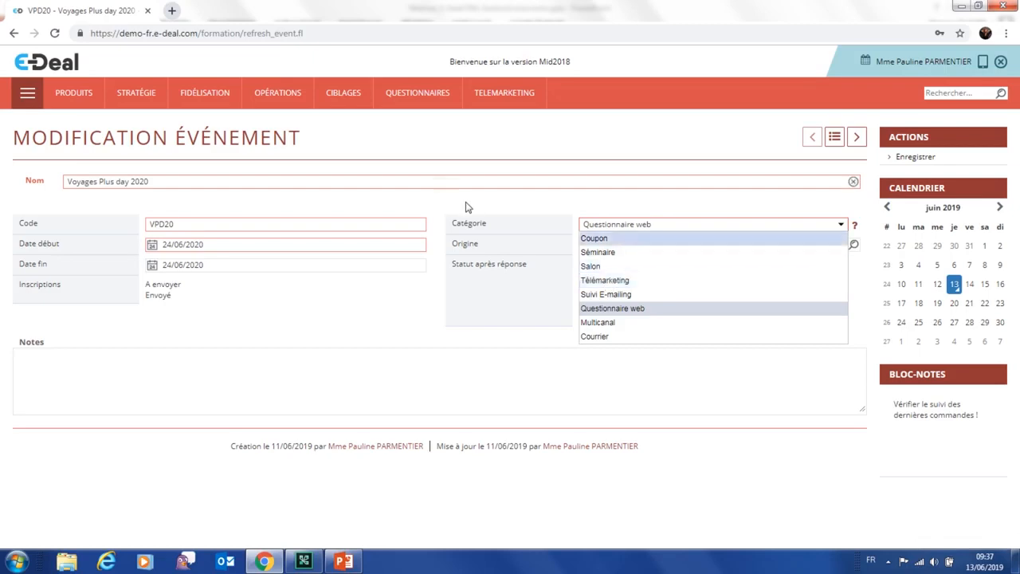
Set the event's Catégorie back to Séminaire and save the event
left_click(599, 253)
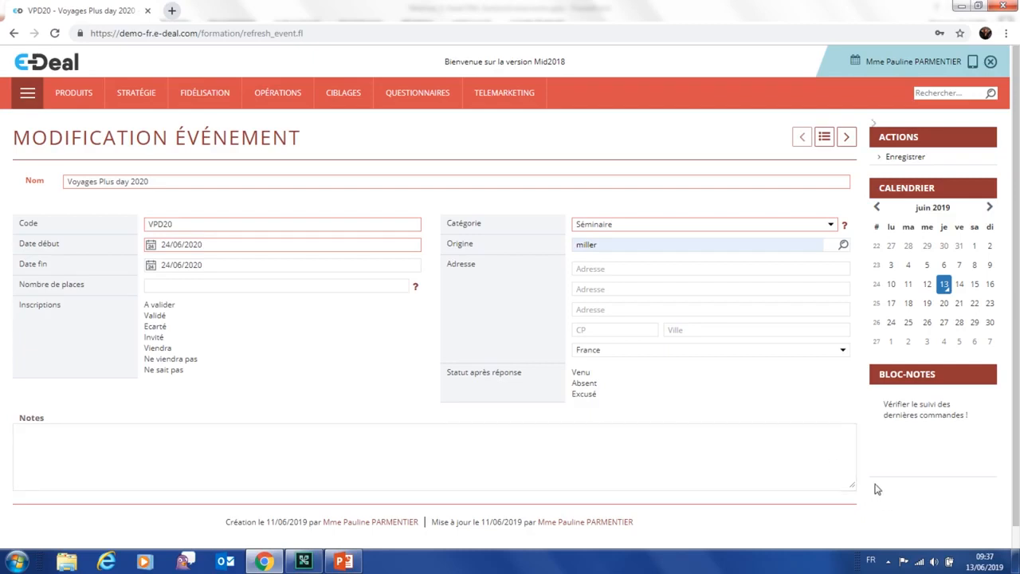
left_click(918, 156)
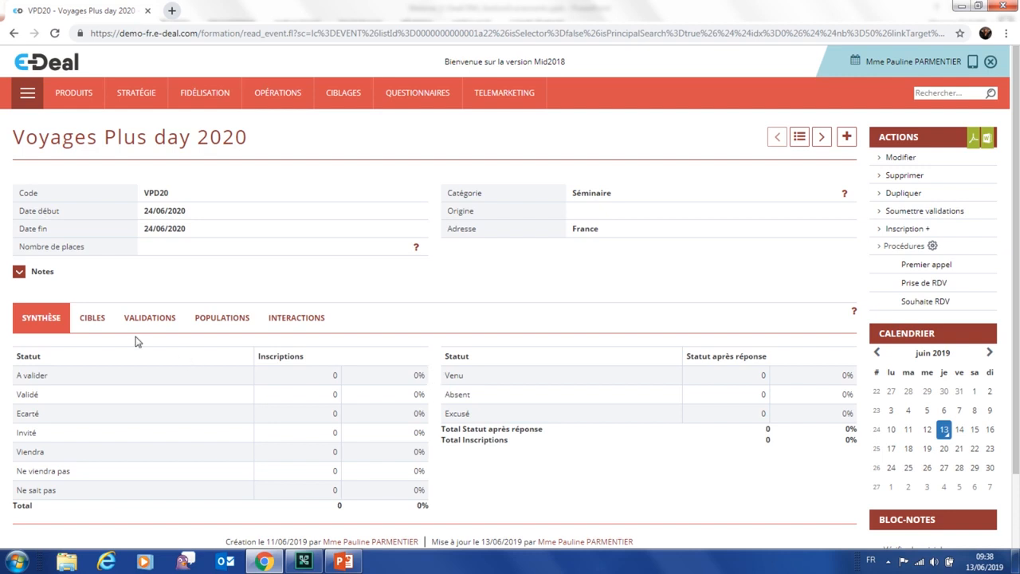
Show the event's CIBLES targets list, which is still empty
left_click(93, 320)
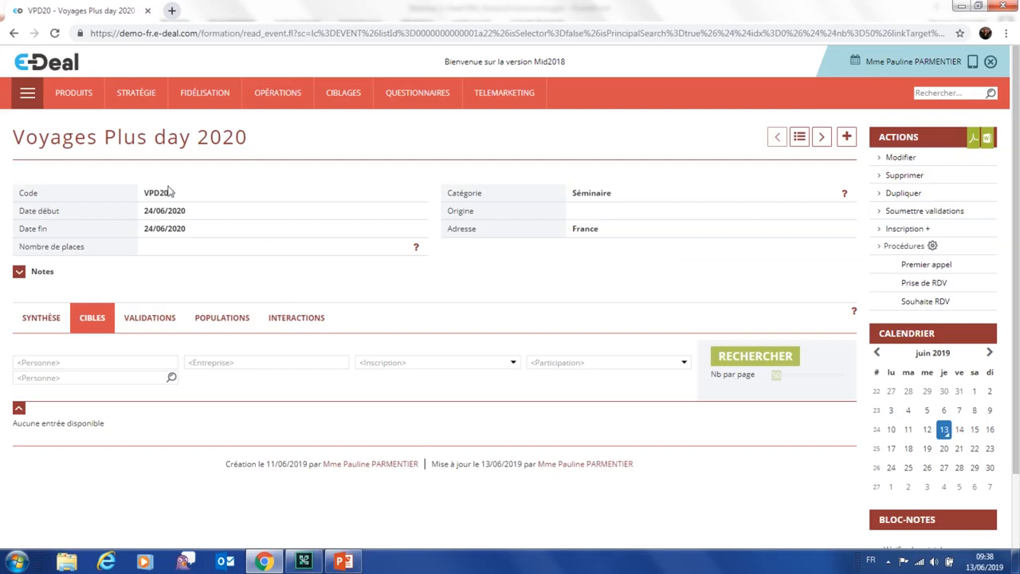
Open the Formulaire inscription web form from Net Business > Site Web > Formulaires
left_click(18, 103)
left_click(312, 182)
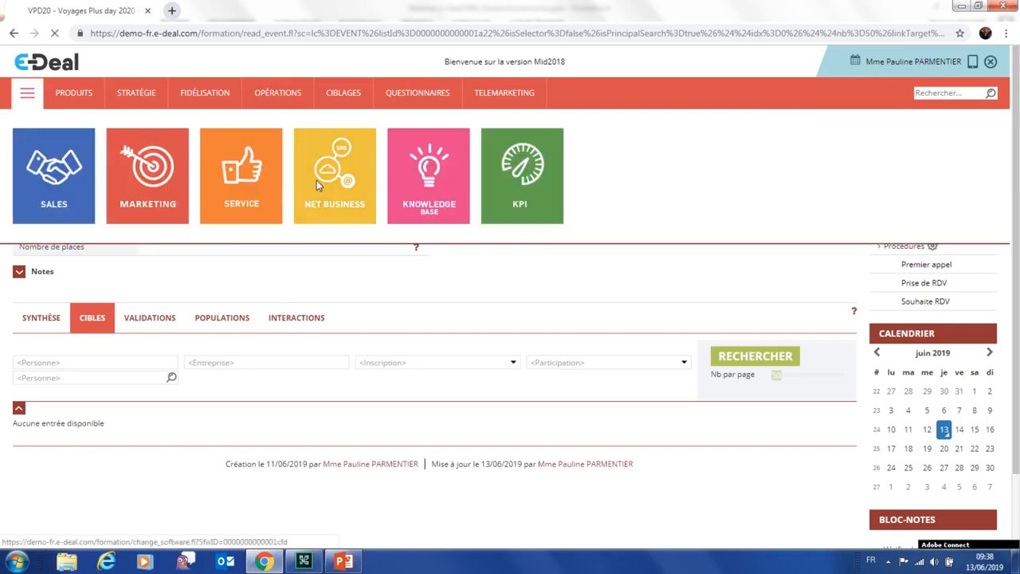
mouse_move(251, 108)
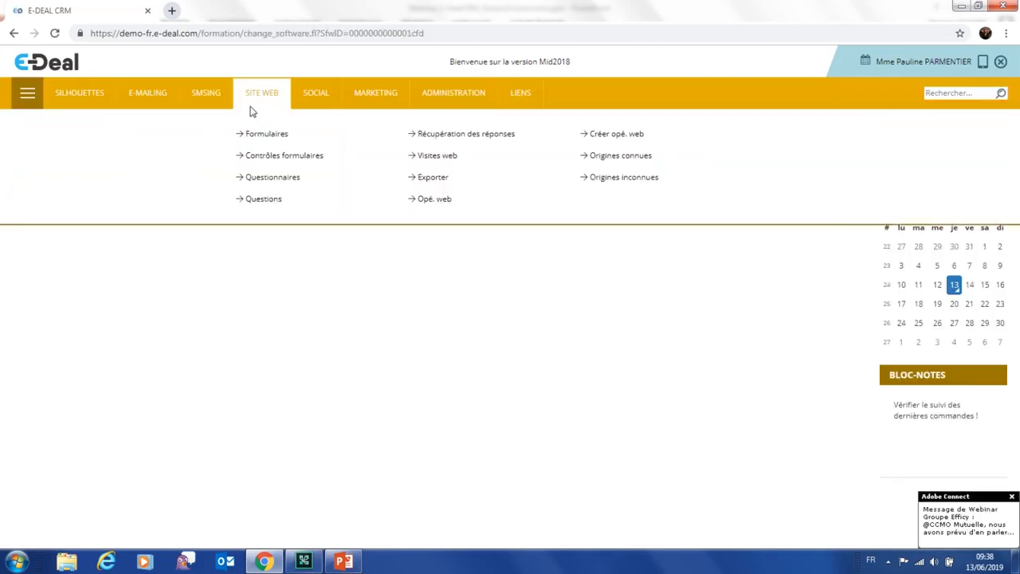
left_click(257, 137)
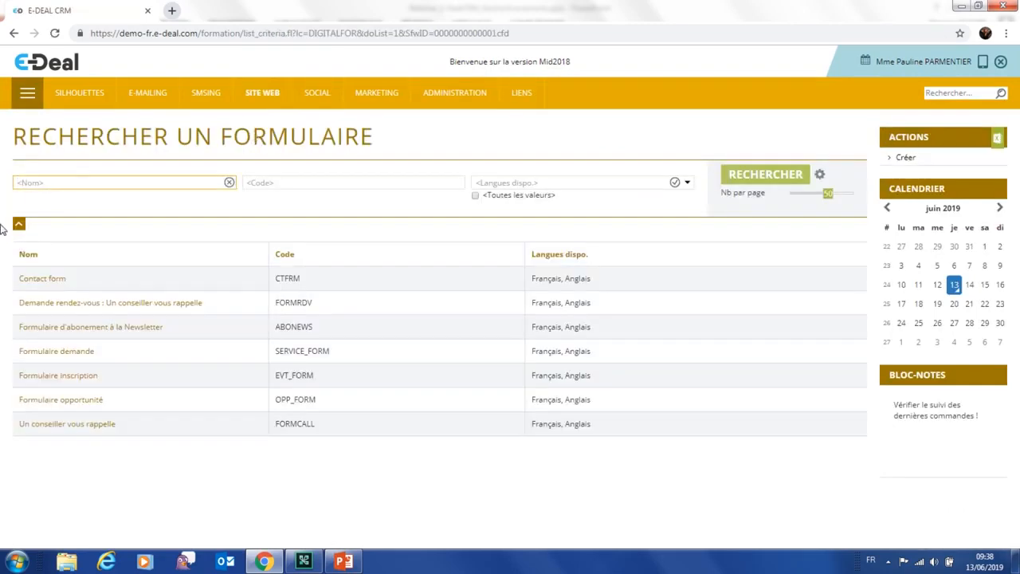
left_click(52, 376)
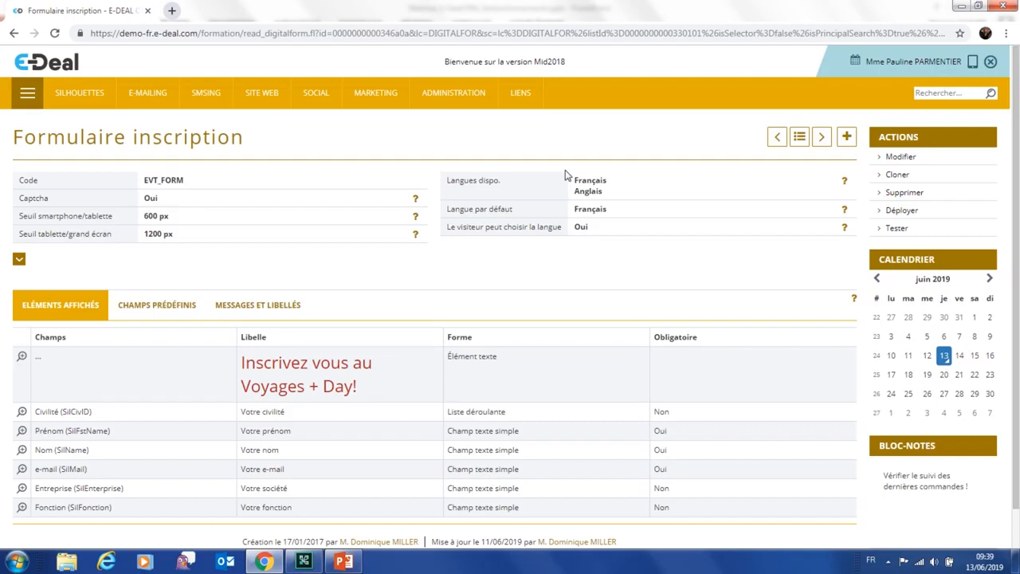
Edit the registration form and move the Fonction field up two rows in Éléments affichés
left_click(899, 160)
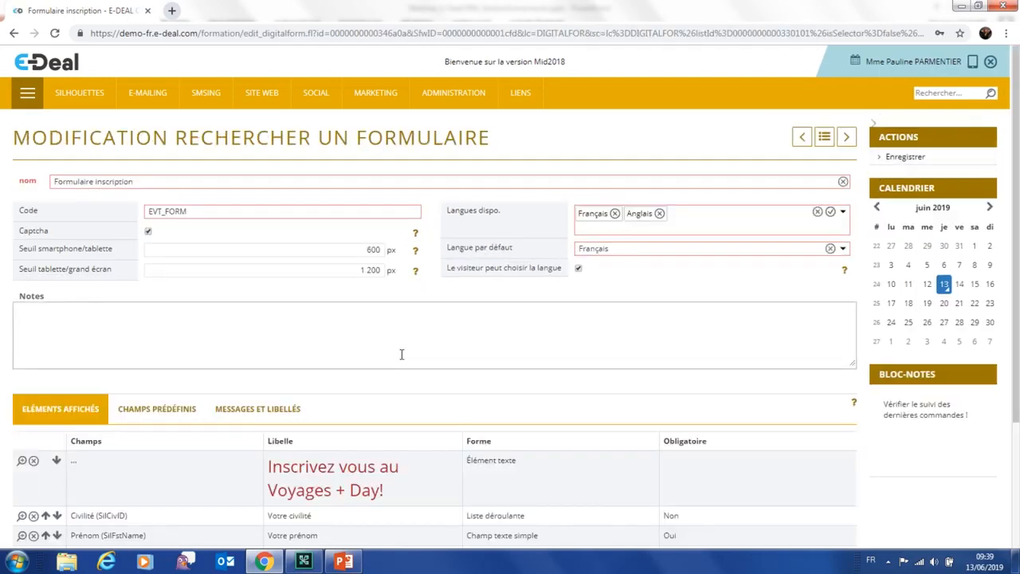
scroll(402, 354, "down", 3)
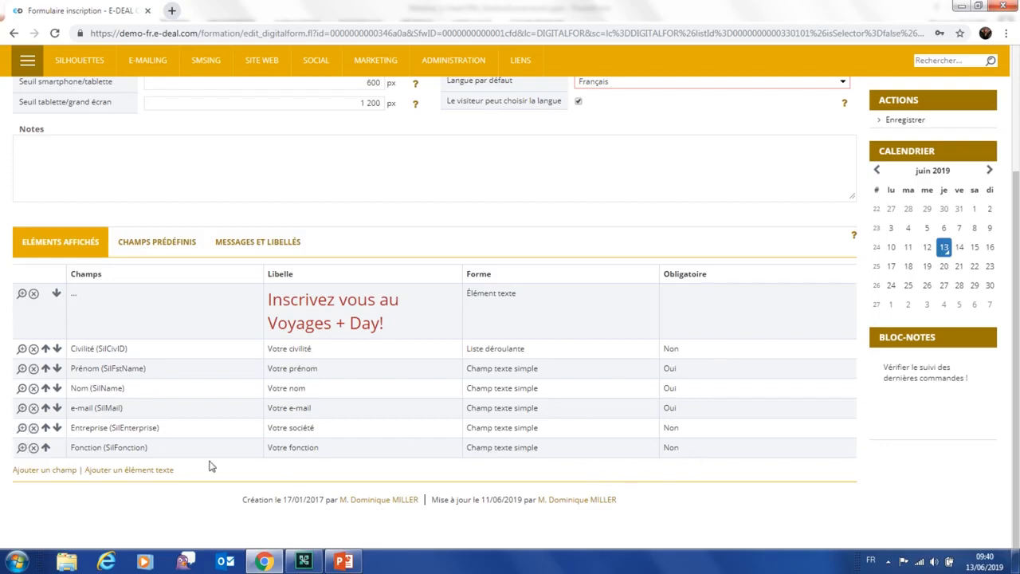
left_click(46, 447)
left_click(45, 428)
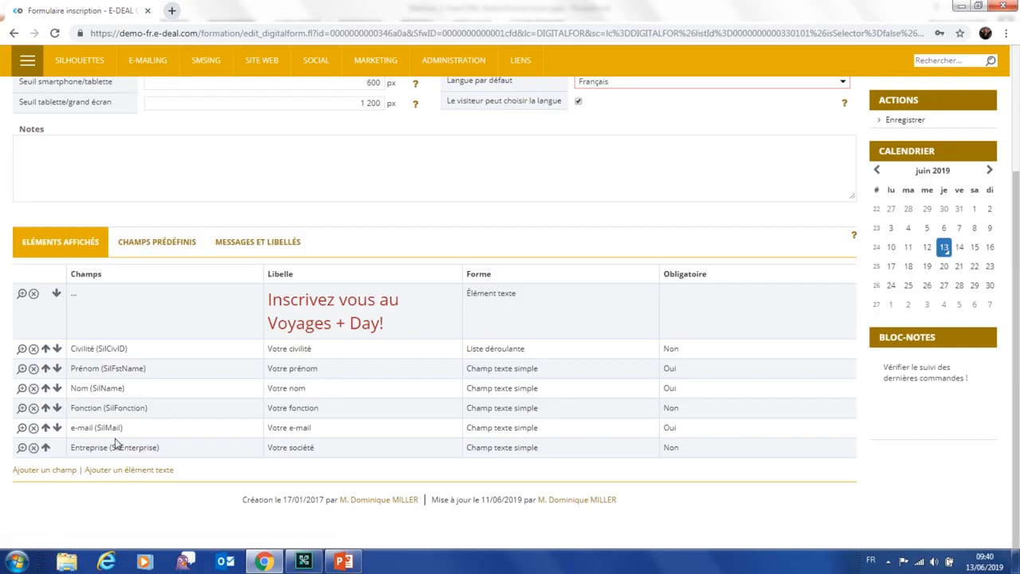
Add a Téléphone field as Champ texte simple, labelled Téléphone in French and Phone in English
left_click(39, 470)
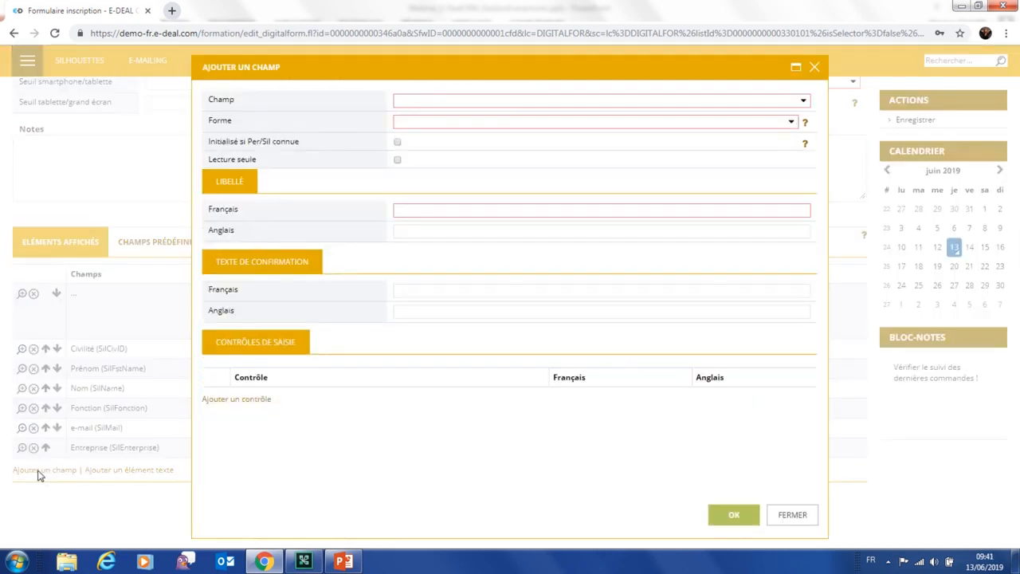
left_click(447, 102)
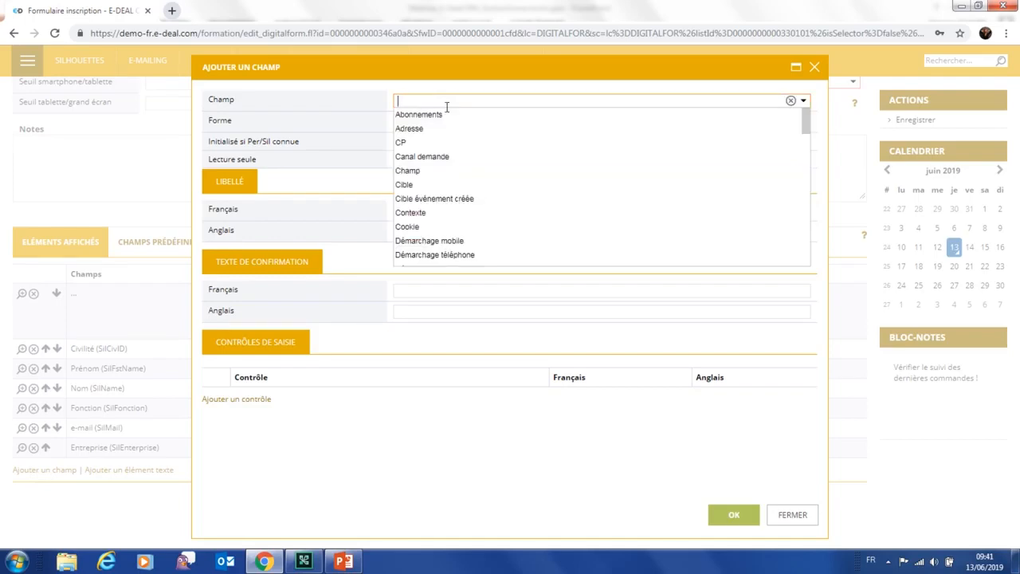
scroll(447, 127, "down", 2)
scroll(448, 130, "down", 6)
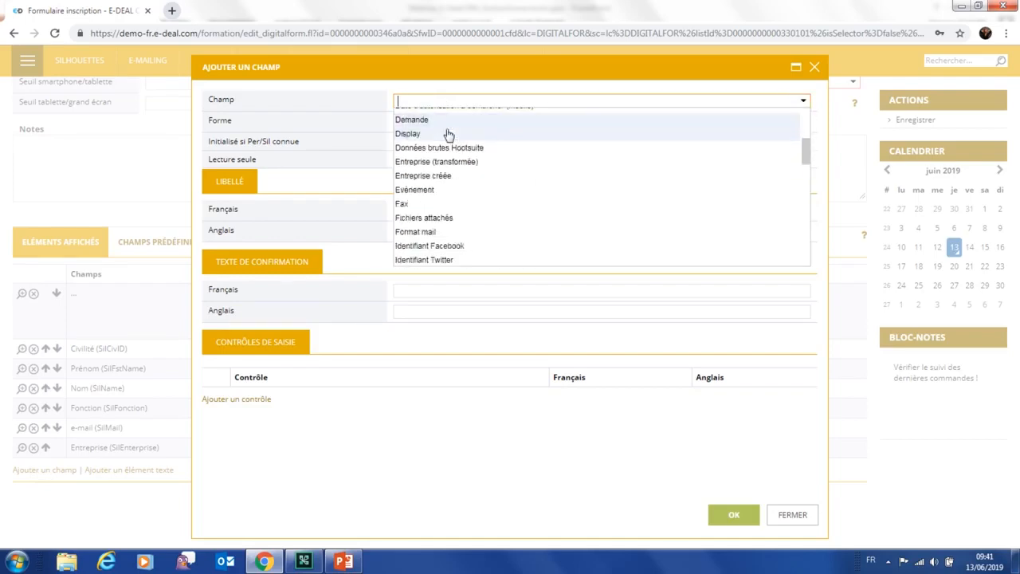
scroll(448, 143, "down", 4)
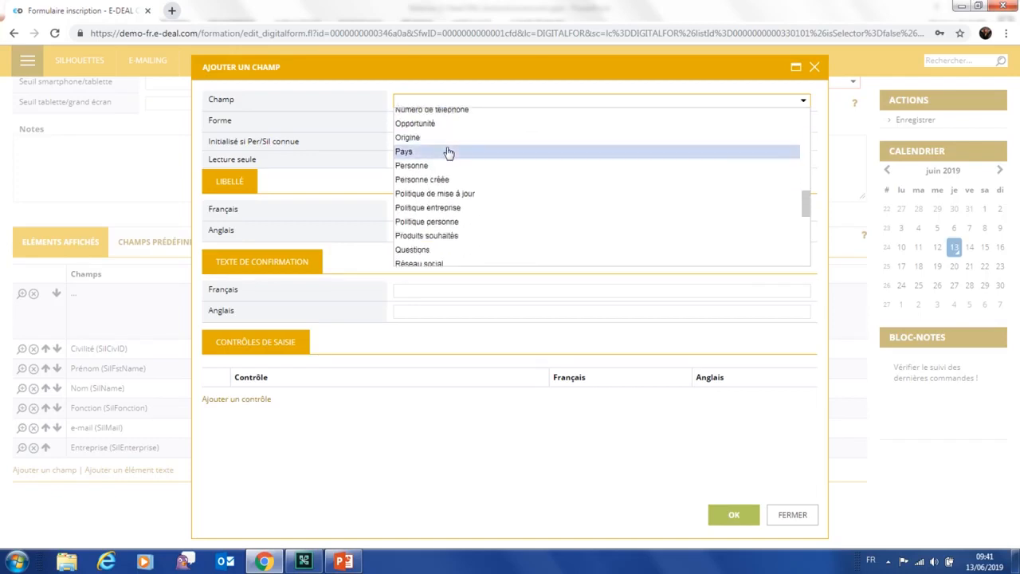
scroll(449, 153, "down", 8)
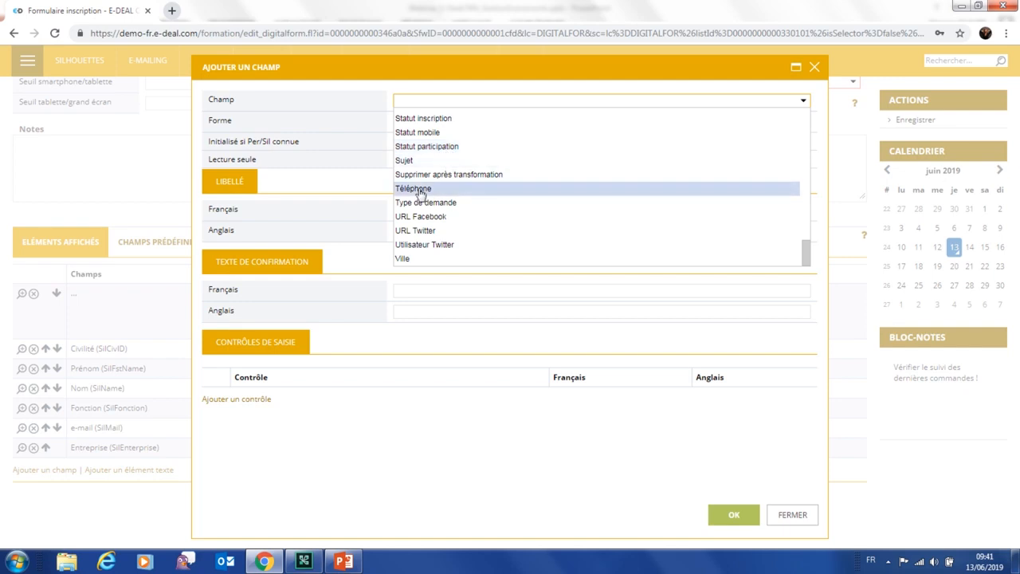
left_click(420, 191)
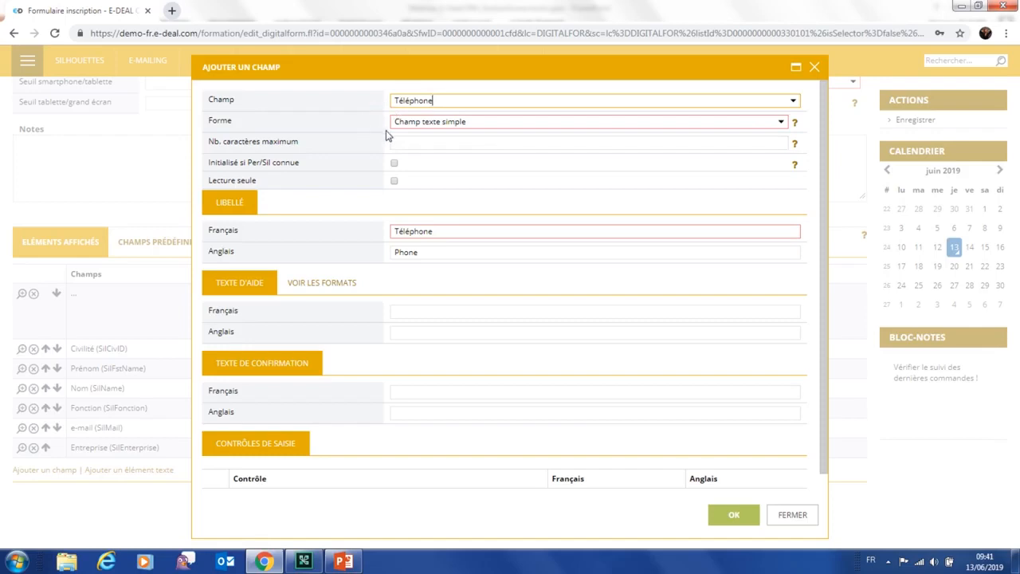
left_click(484, 121)
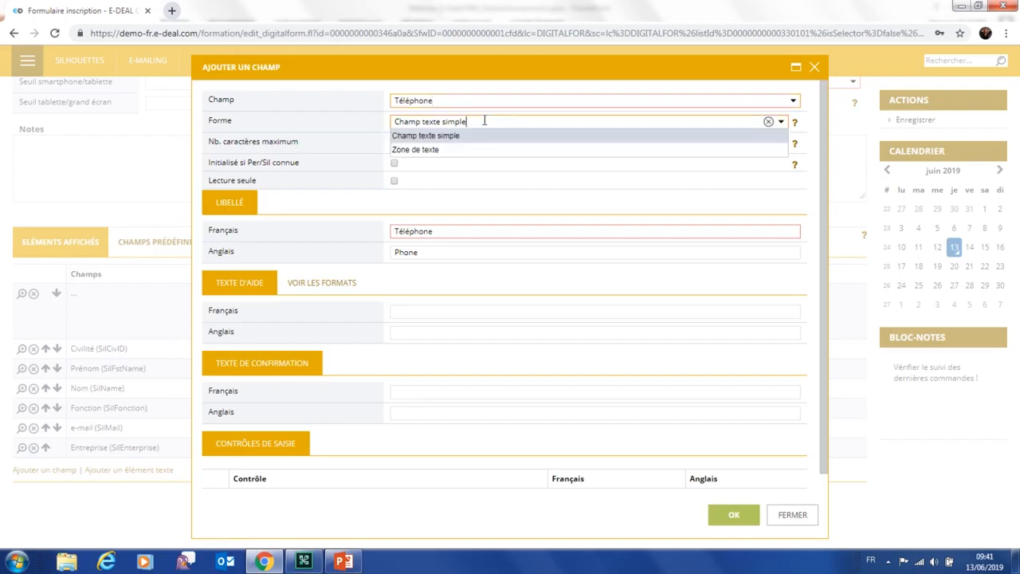
left_click(342, 118)
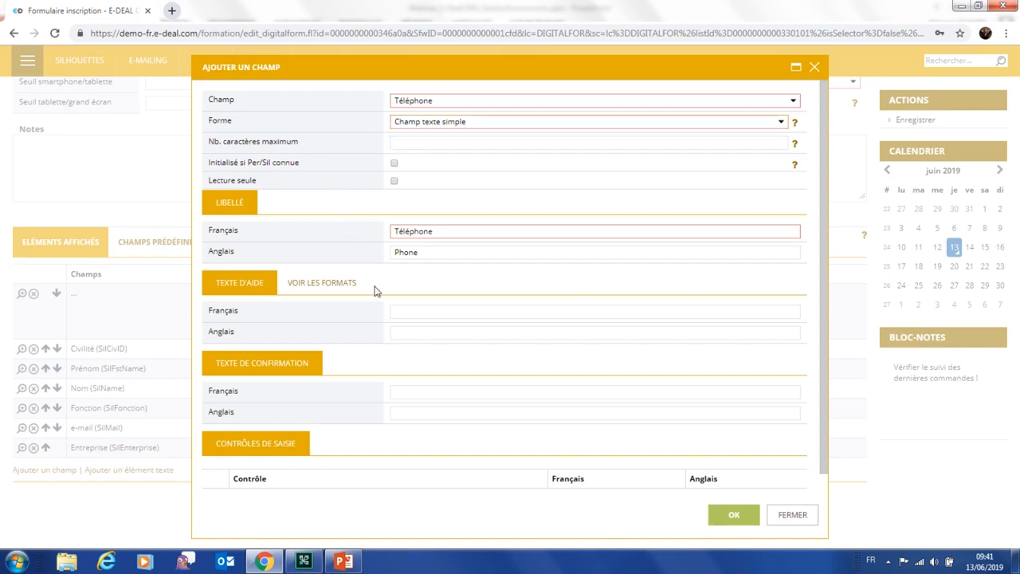
scroll(374, 291, "down", 1)
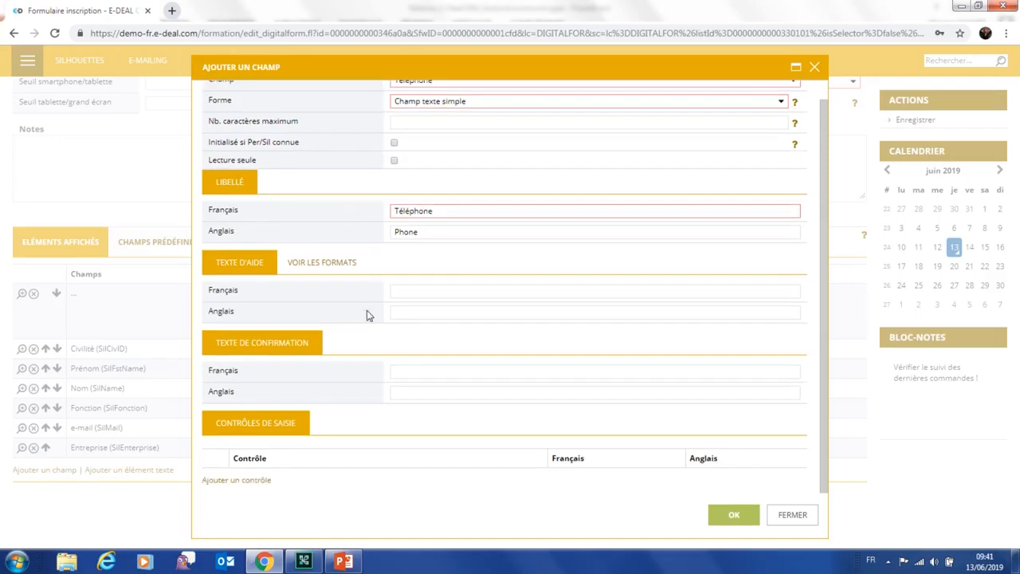
Add a Champ obligatoire check with messages 'Merci de compléter ce champ!' and 'Please field this field!'
left_click(230, 483)
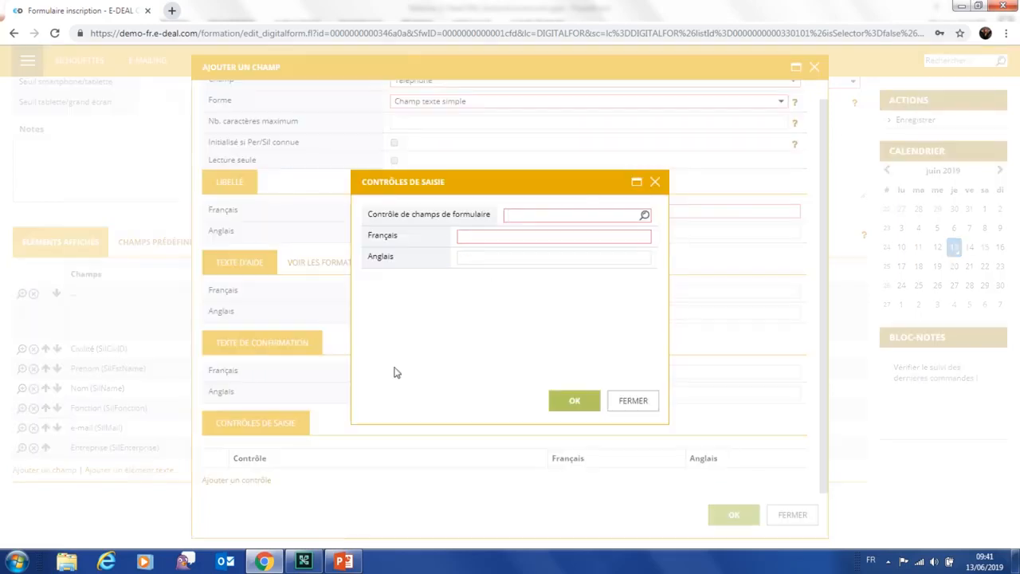
type("cham")
left_click(523, 230)
left_click(473, 235)
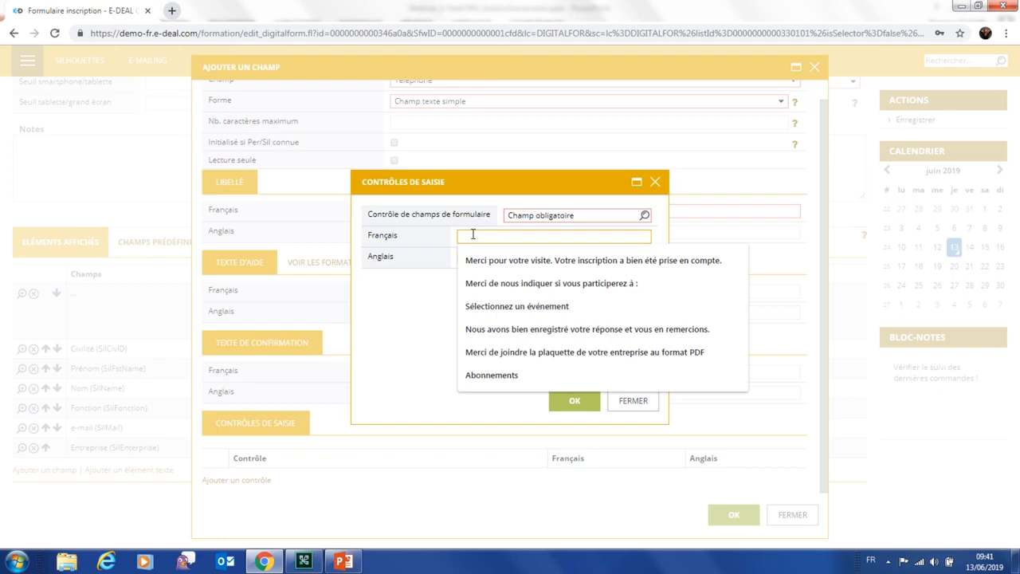
type("Merci de compléter ce champ")
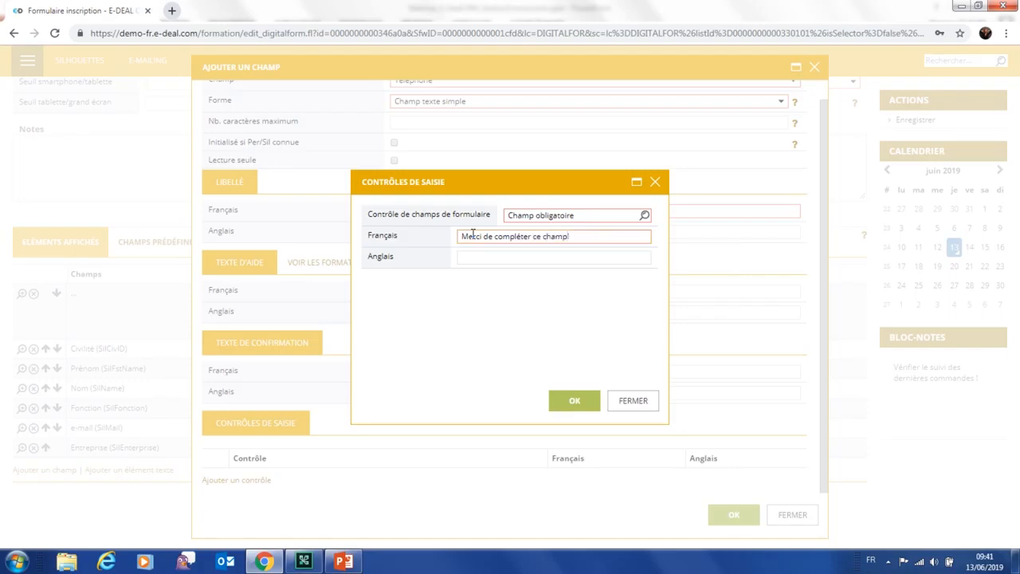
type("!")
left_click(469, 260)
type("Please")
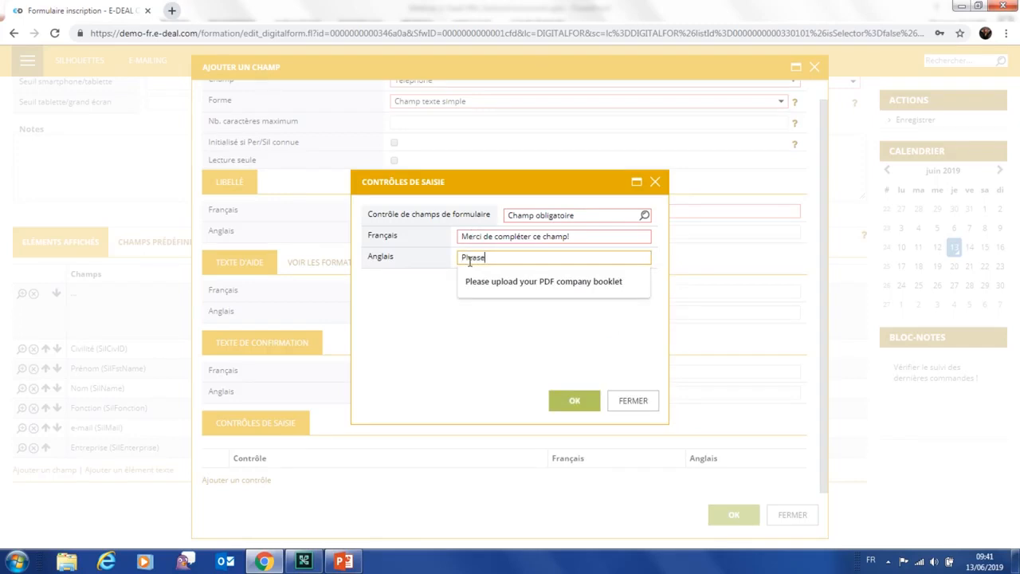
type(" field th")
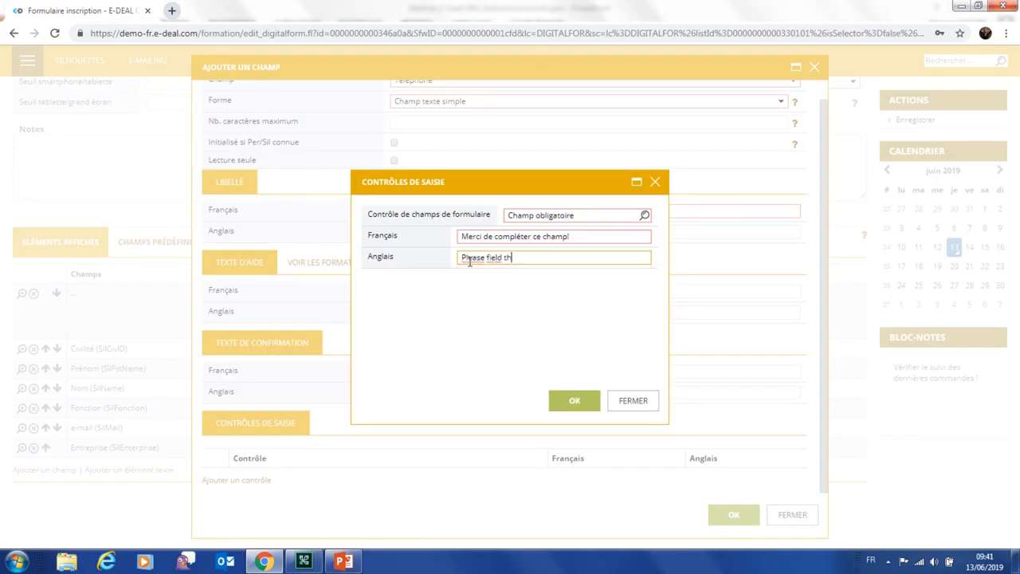
type("is field!")
left_click(581, 402)
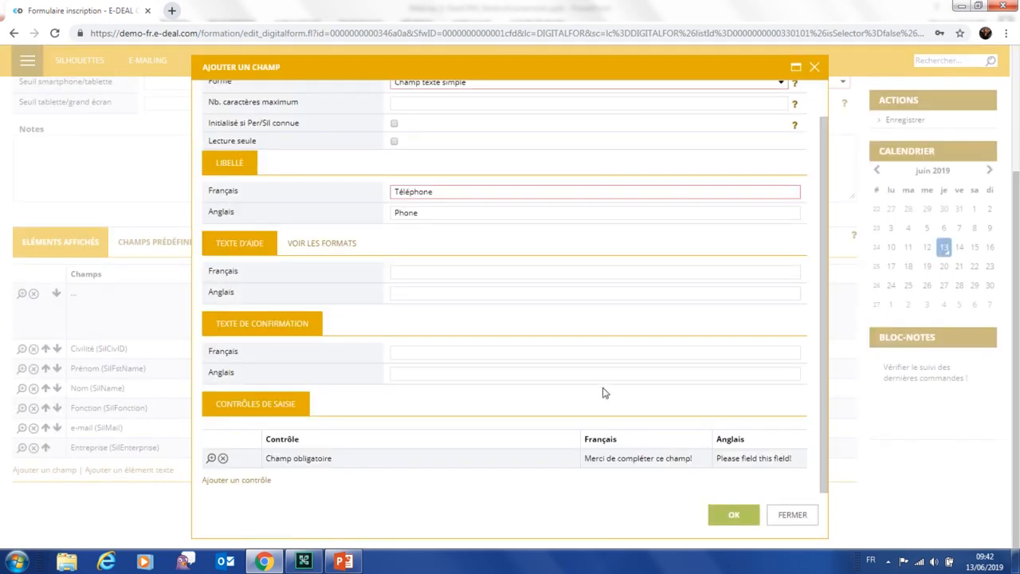
Confirm the Ajouter un champ dialog so the required Téléphone field appears below Entreprise
scroll(494, 315, "up", 2)
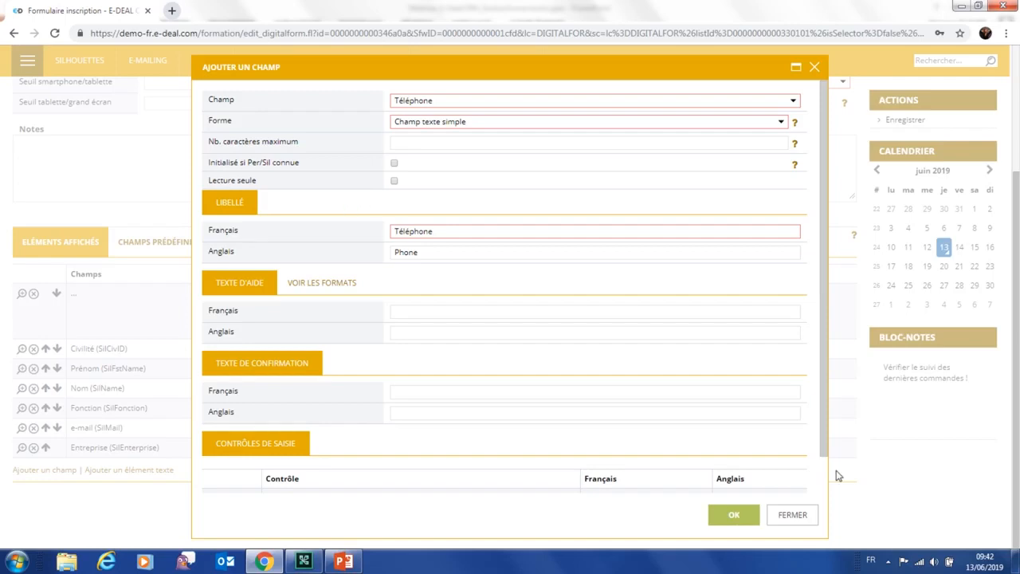
left_click(733, 516)
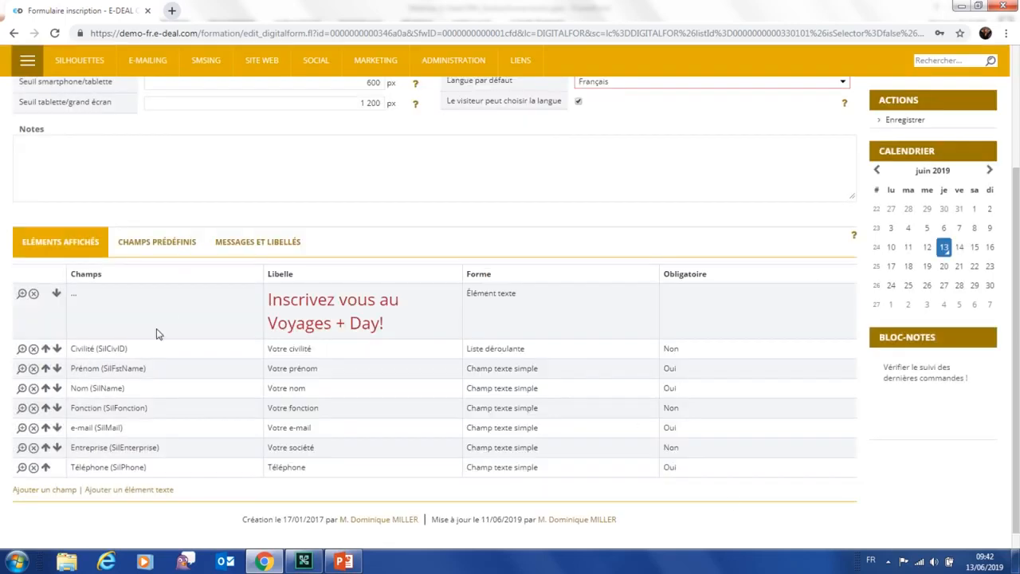
Move the Téléphone field above Entreprise, keeping the current Windows colour scheme
left_click(45, 468)
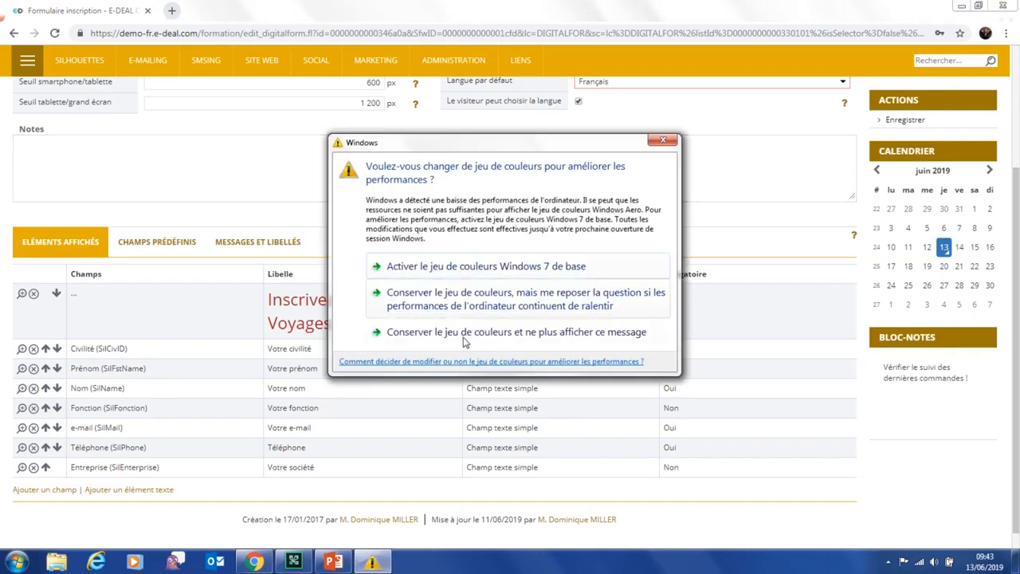
left_click(384, 331)
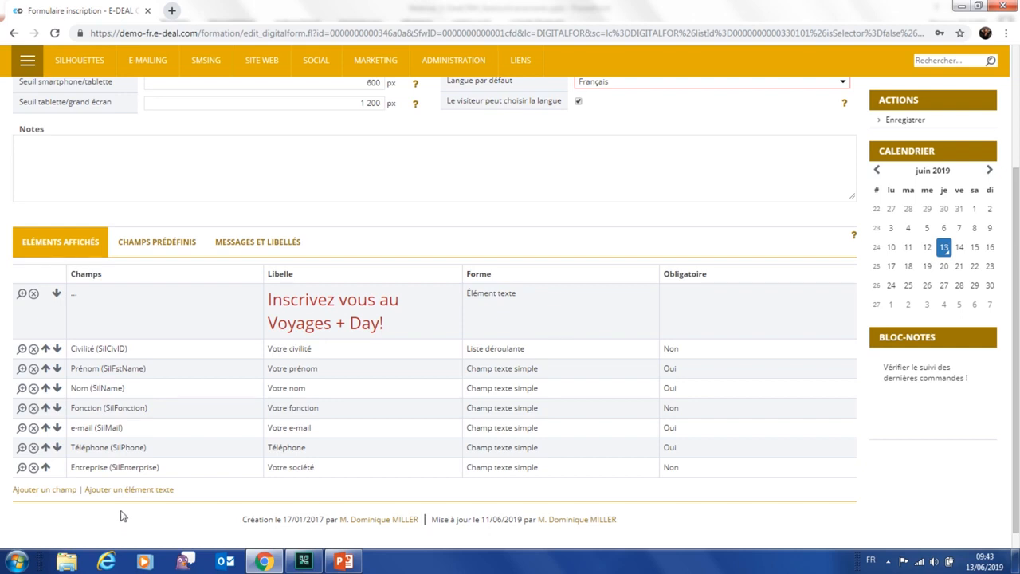
Add a new form field and choose Intérêt sponsoring? from the field list
left_click(29, 492)
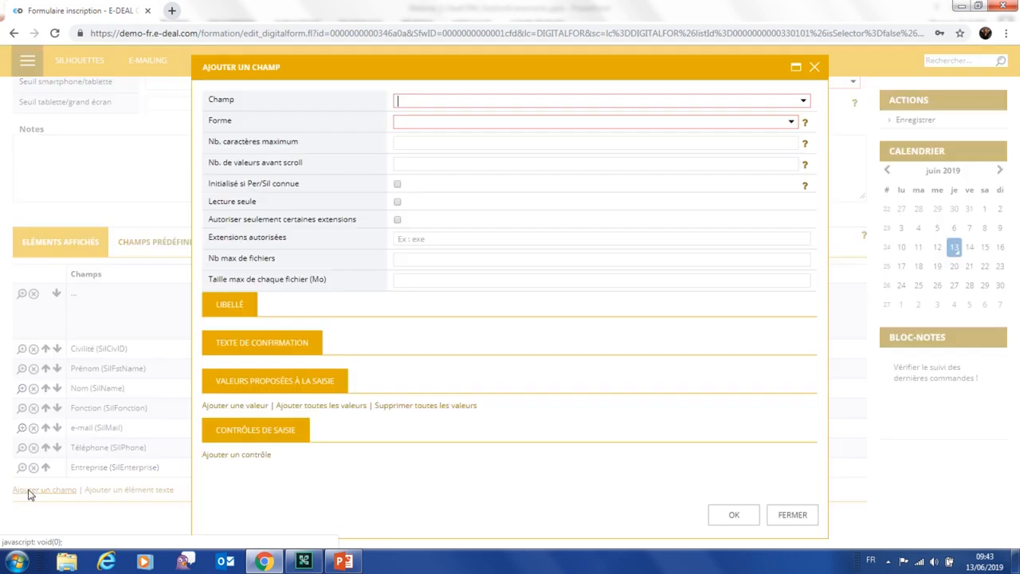
left_click(432, 101)
scroll(443, 191, "down", 5)
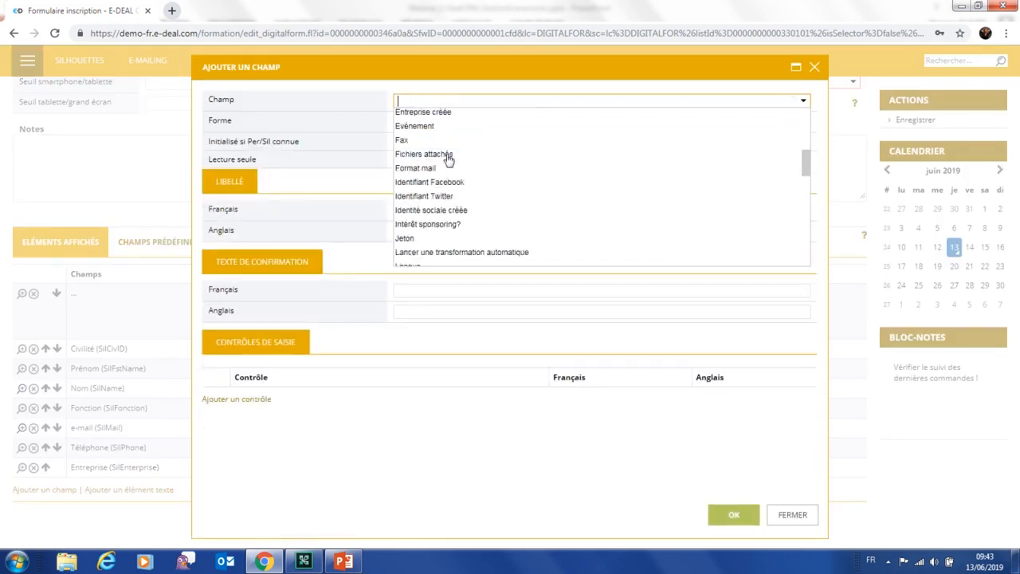
left_click(430, 225)
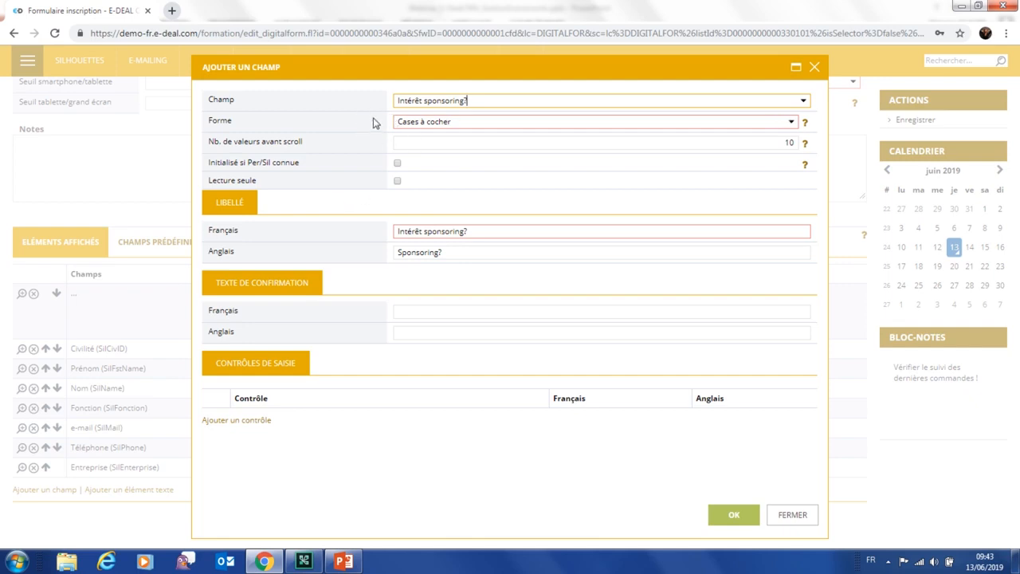
Change its French label to 'Souhaitez-vous recevoir des informations sur le sponsoring'
left_click(473, 231)
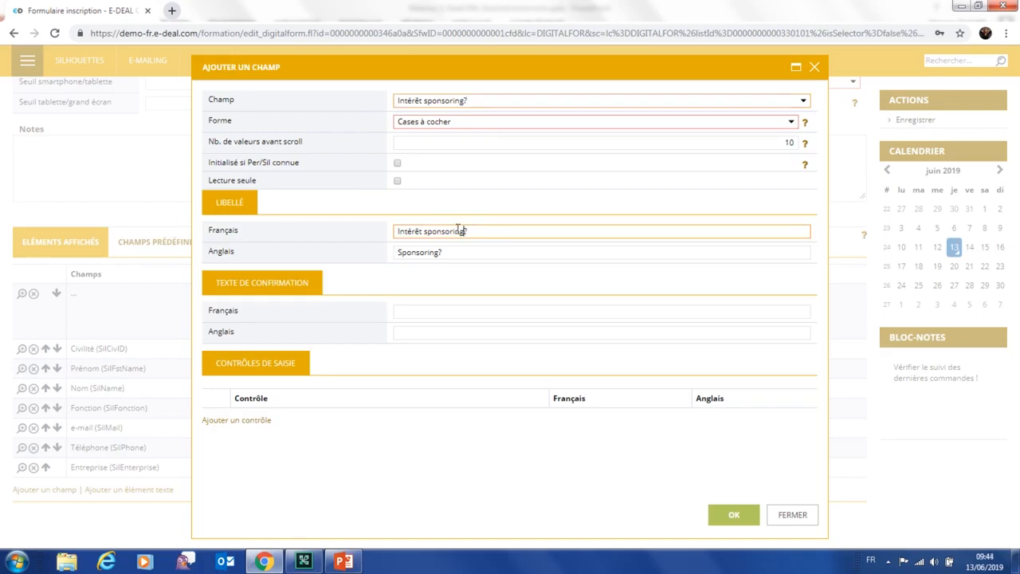
left_click_drag(459, 230, 374, 223)
type("Souhaitez-vous recevoir des informationss")
key("BackSpace")
type("sur le sponsoring")
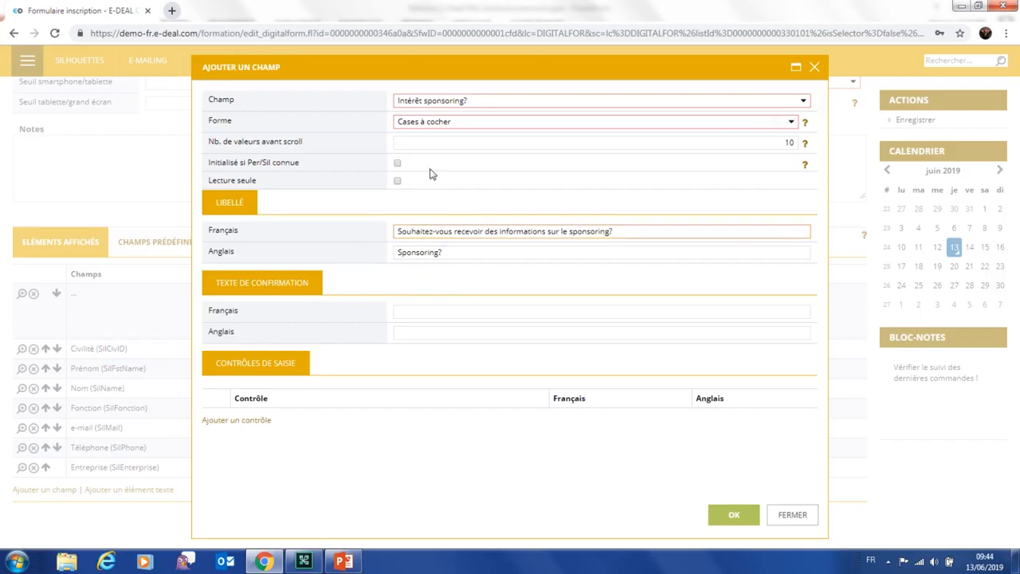
Save the sponsoring field and view the Champs prédéfinis, such as origin WEB and event VPD20
left_click(733, 517)
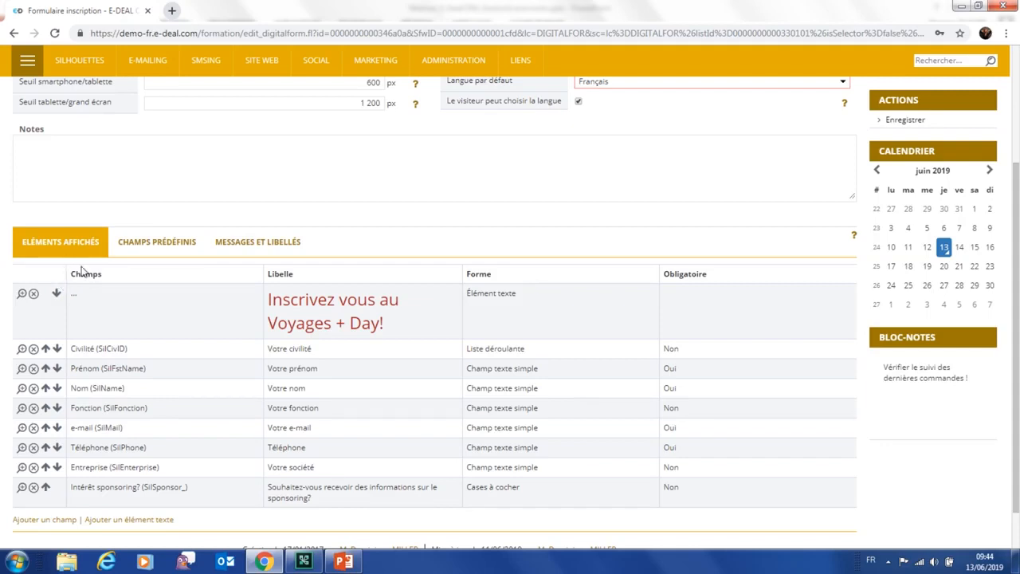
left_click(163, 248)
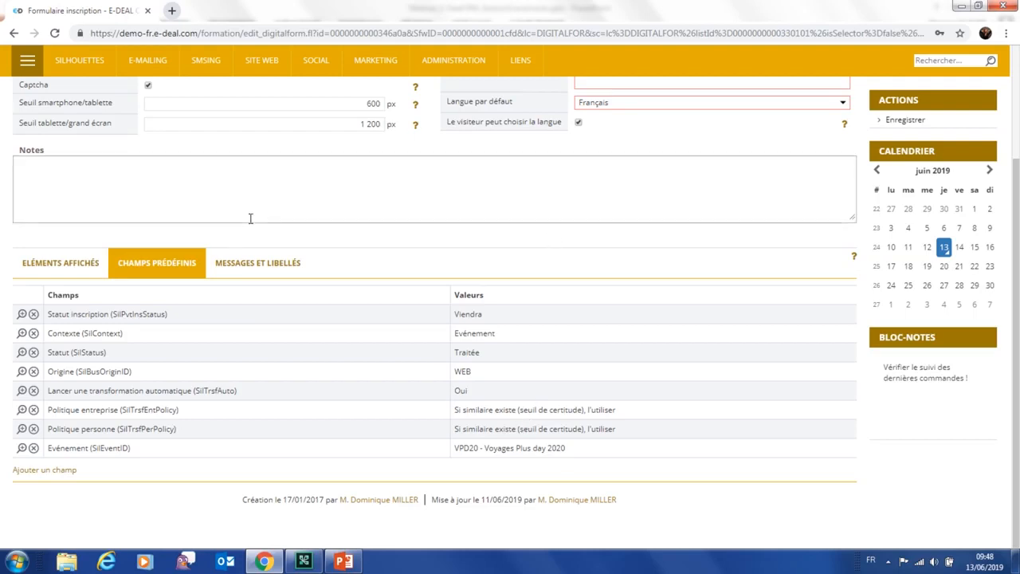
Show the Messages et libellés tab down to the empty E-mail de confirmation section
left_click(269, 269)
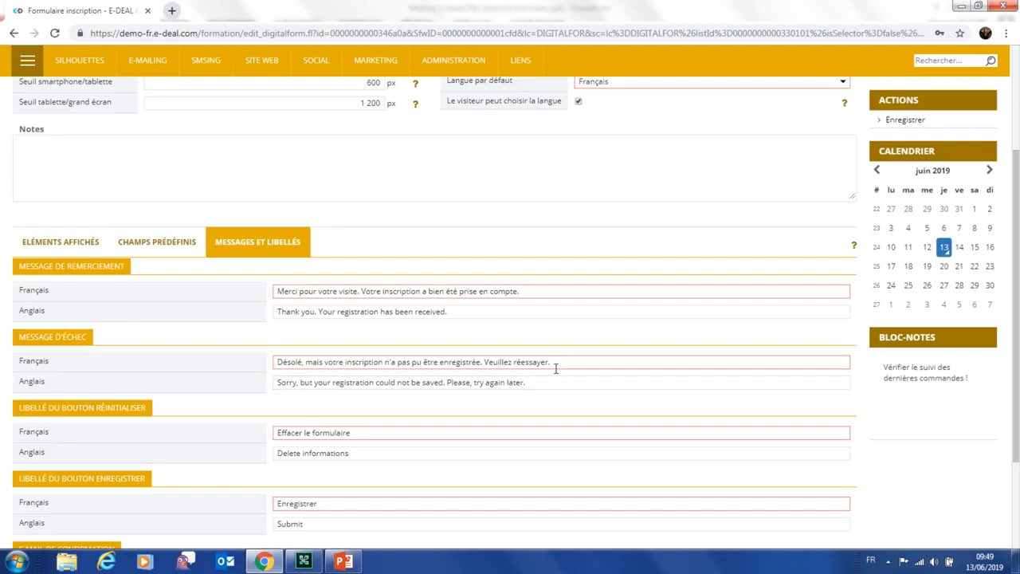
scroll(549, 381, "down", 1)
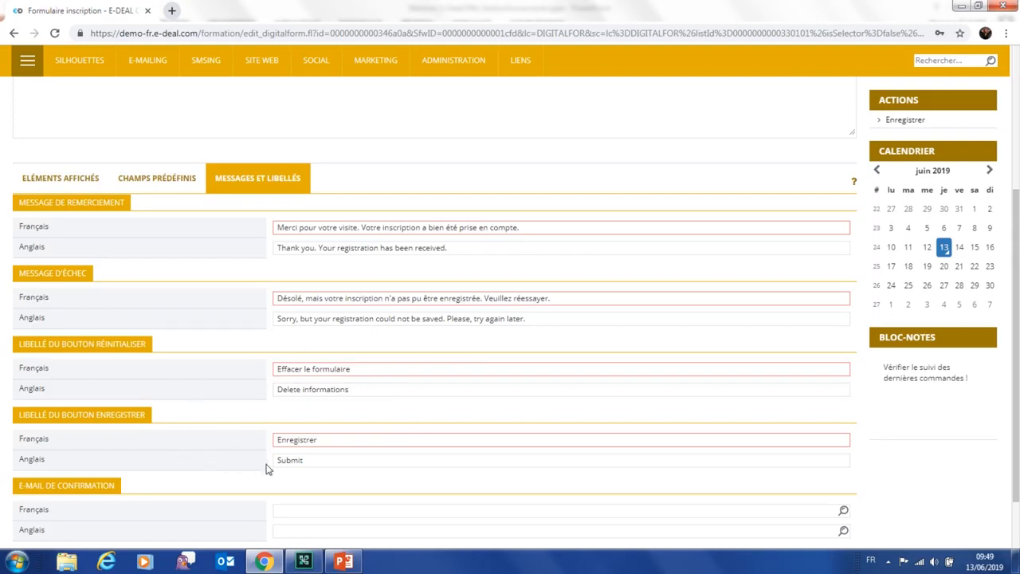
scroll(883, 473, "down", 1)
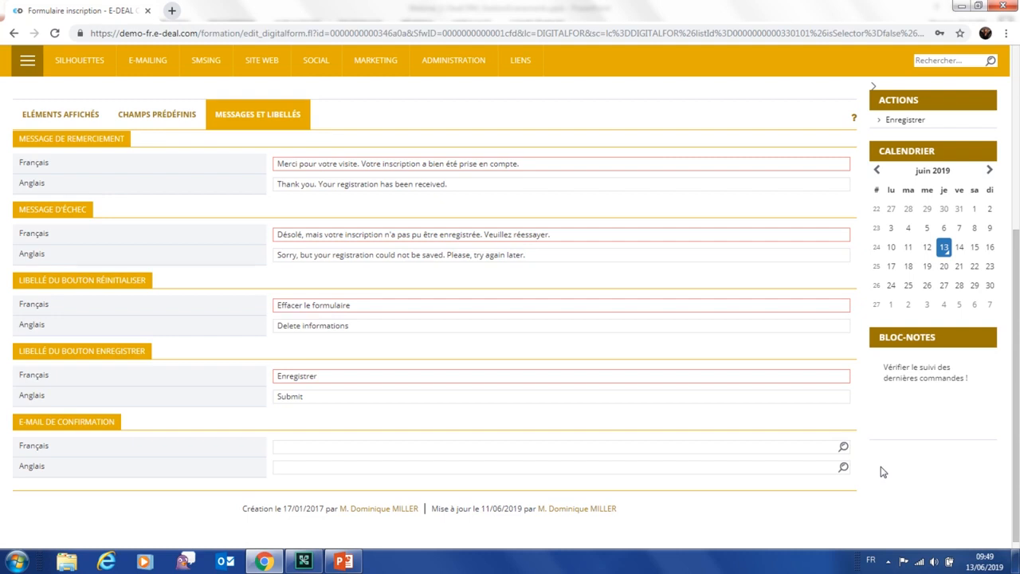
scroll(832, 384, "up", 5)
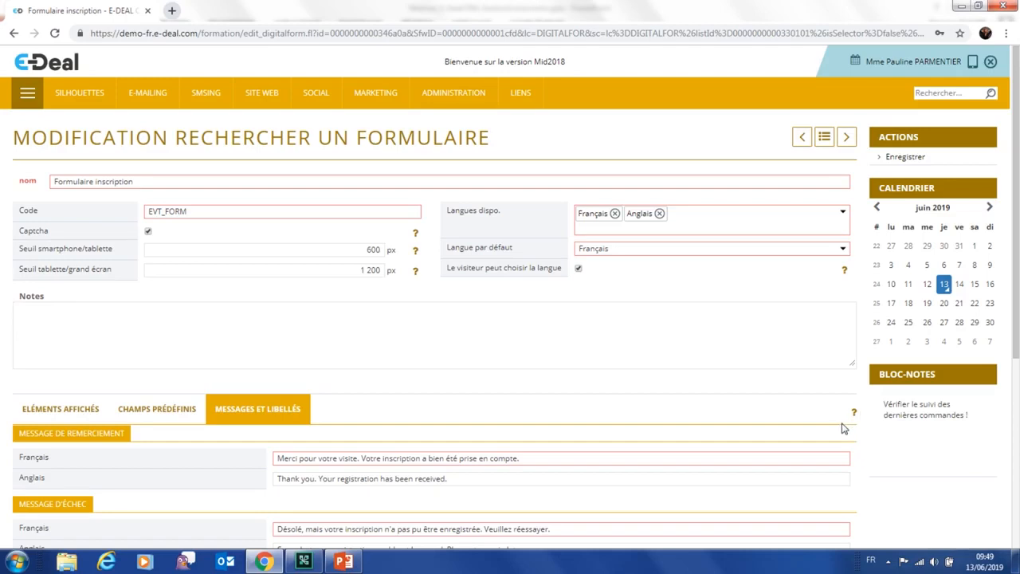
scroll(841, 427, "down", 4)
scroll(834, 420, "down", 1)
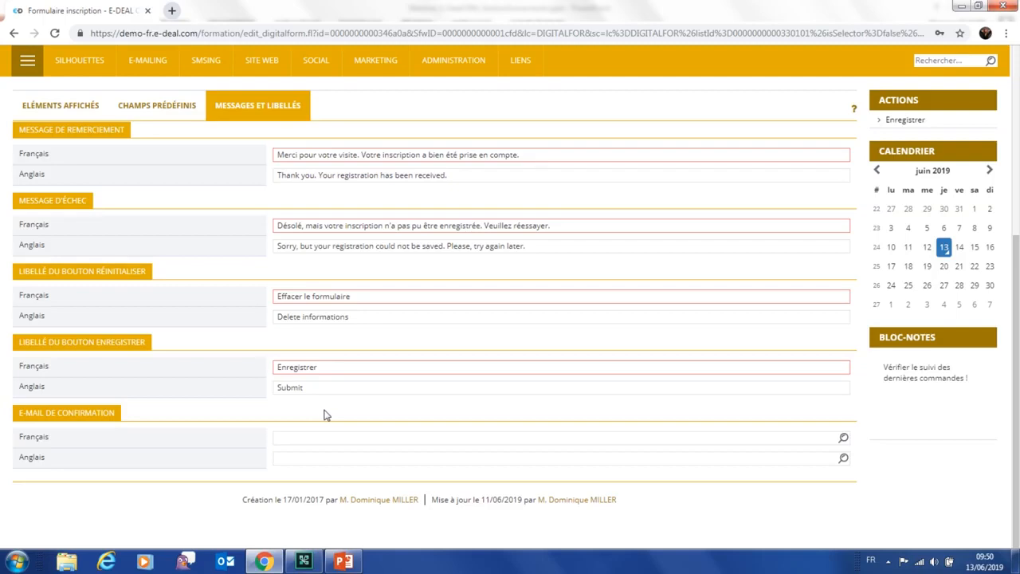
Pick 'Confirmation de votre inscription : infos pratiques' as the French confirmation e-mail and save the form
left_click(843, 436)
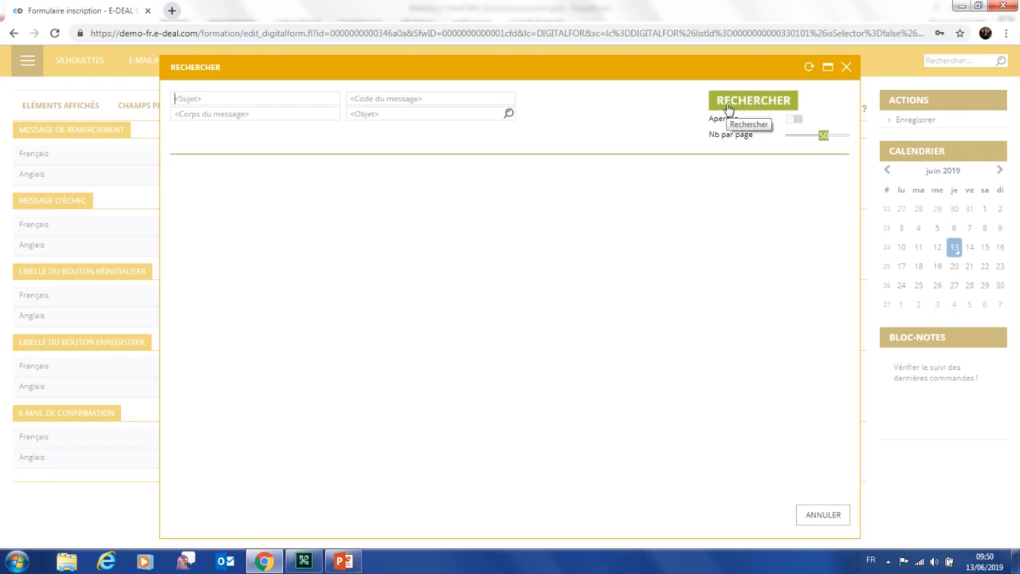
left_click(183, 99)
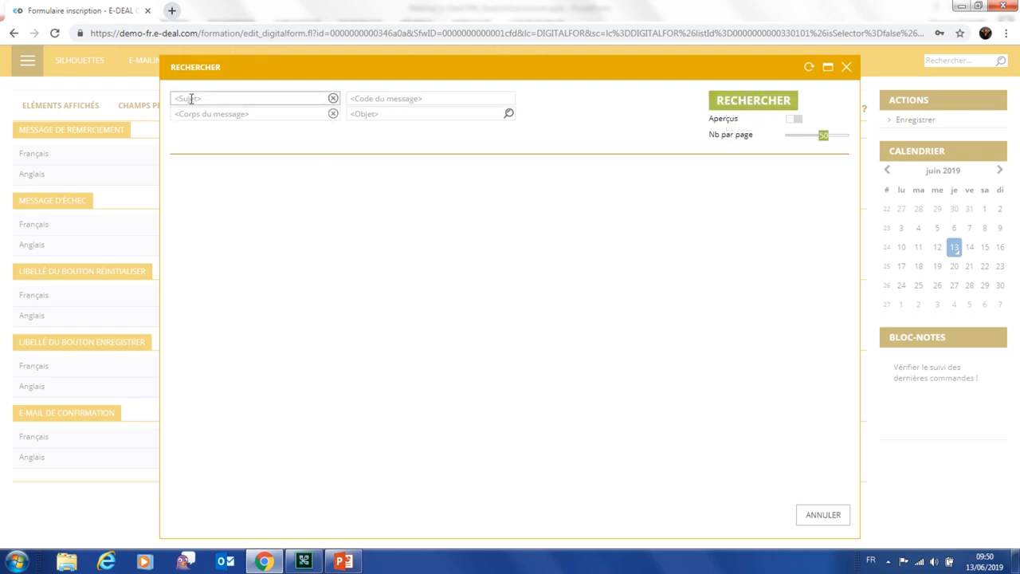
left_click(722, 102)
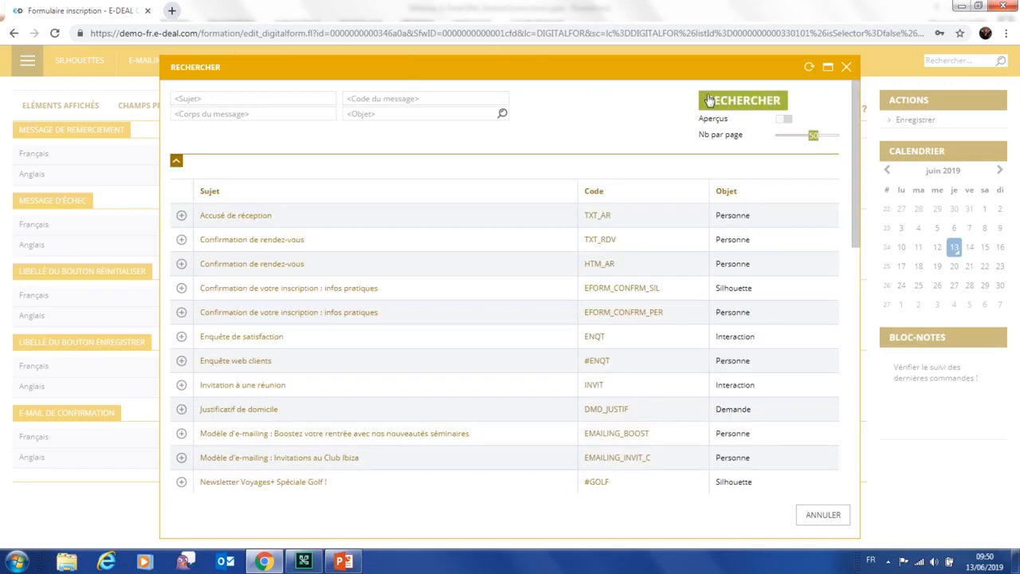
left_click(182, 291)
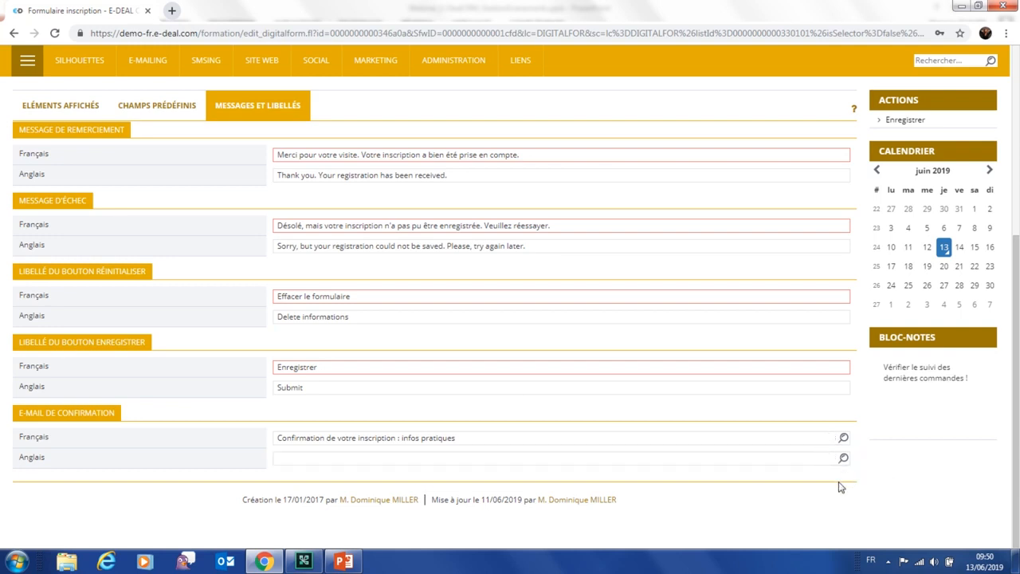
scroll(836, 486, "up", 4)
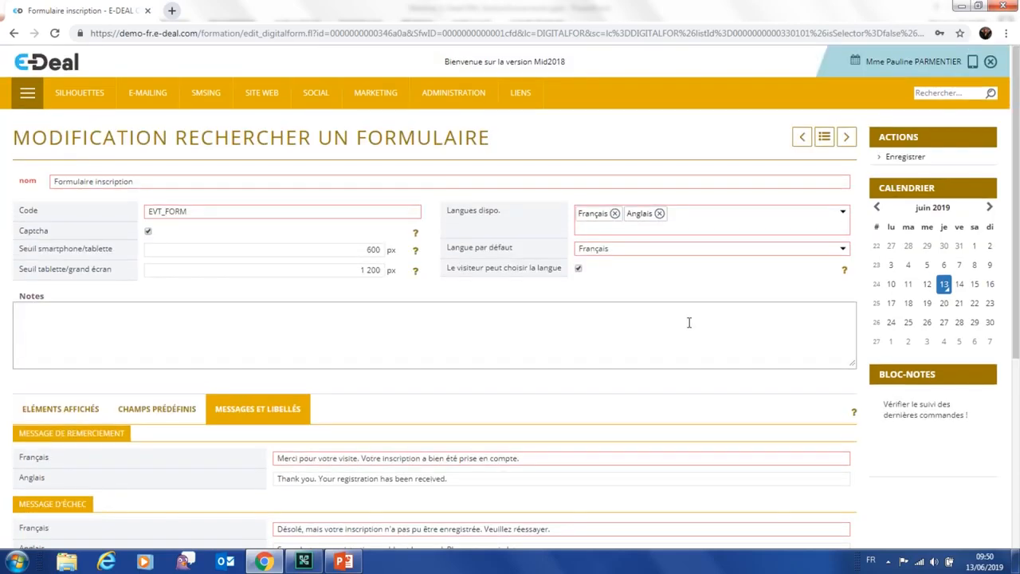
left_click(898, 158)
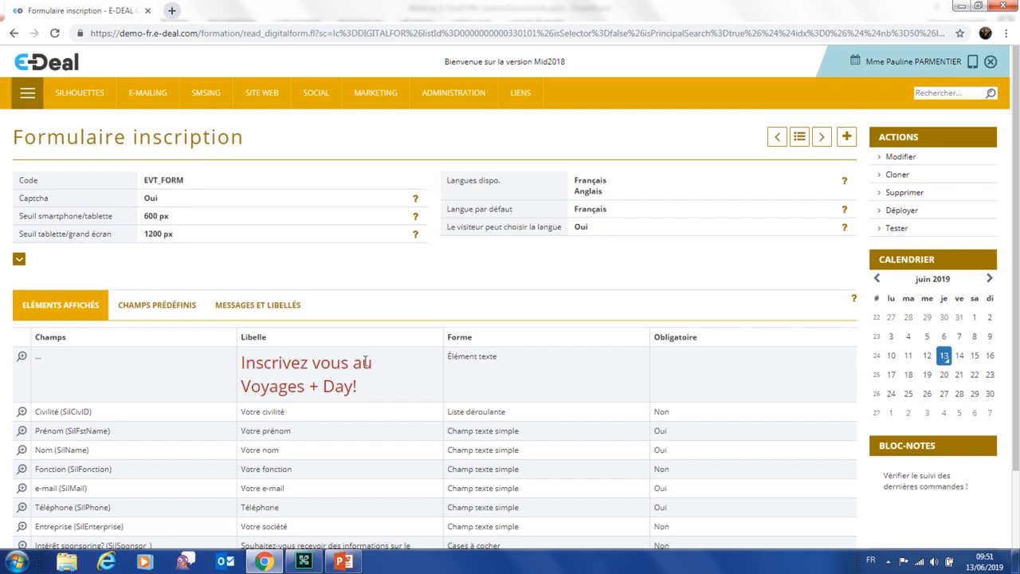
Scroll through the saved form's Éléments affichés down to the sponsoring checkbox and back
scroll(382, 357, "down", 2)
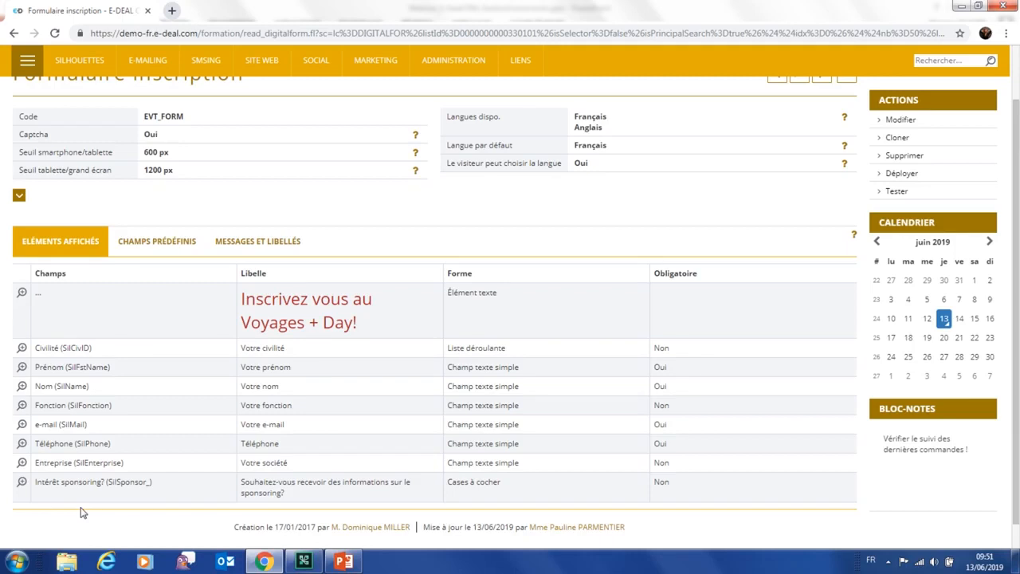
scroll(82, 513, "up", 2)
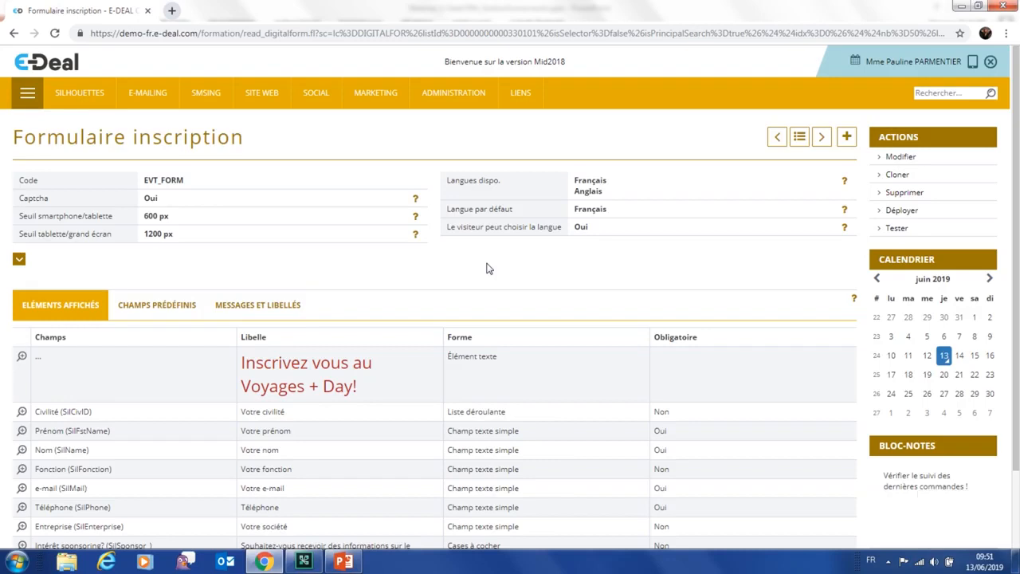
left_click(897, 230)
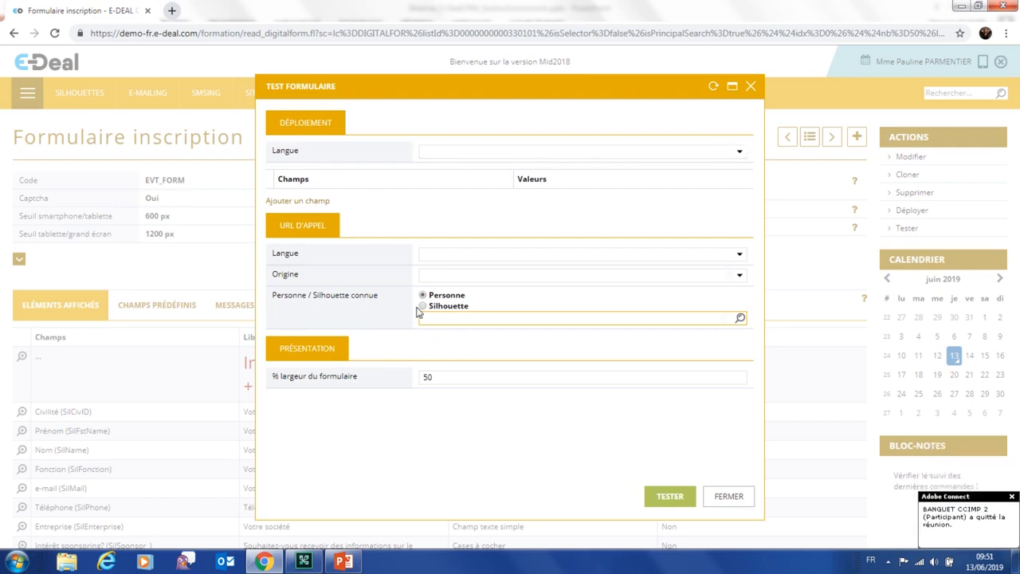
type("dubreu")
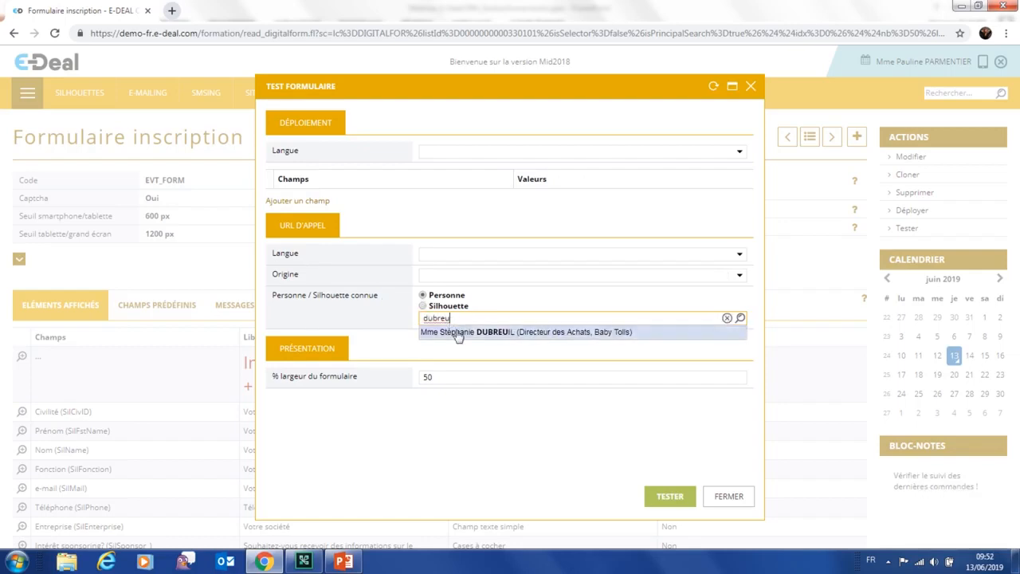
left_click(456, 333)
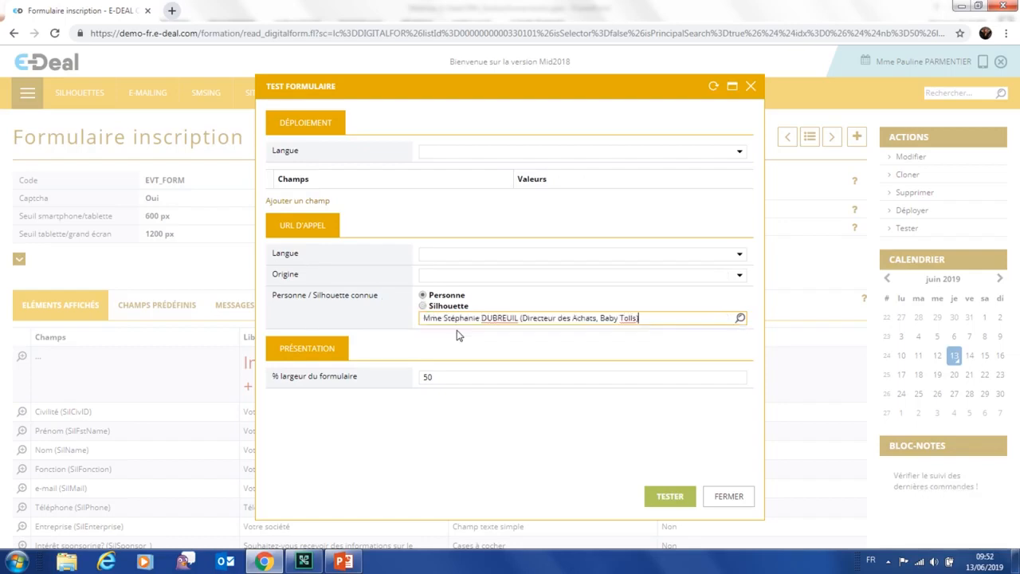
left_click(671, 497)
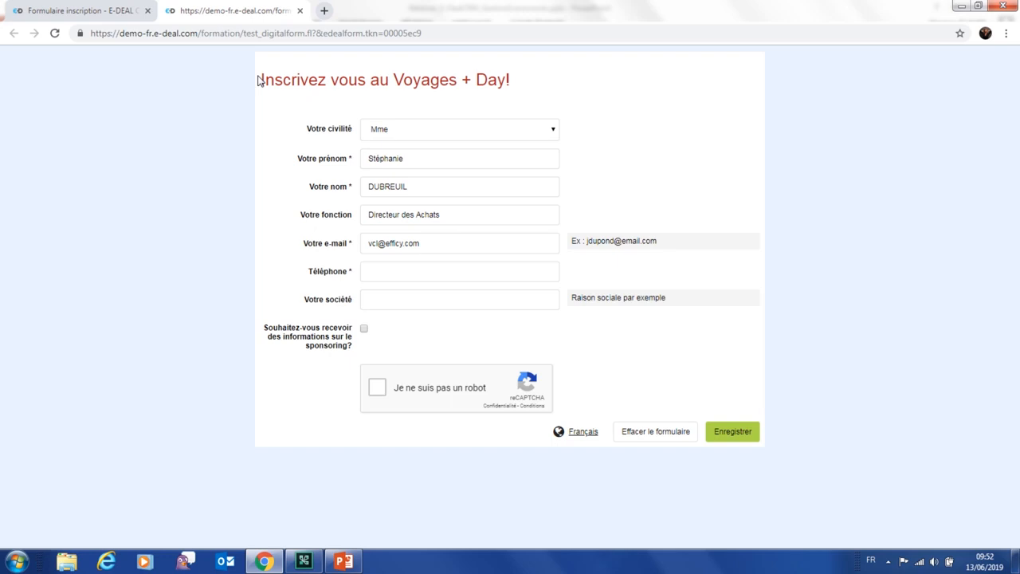
left_click(300, 11)
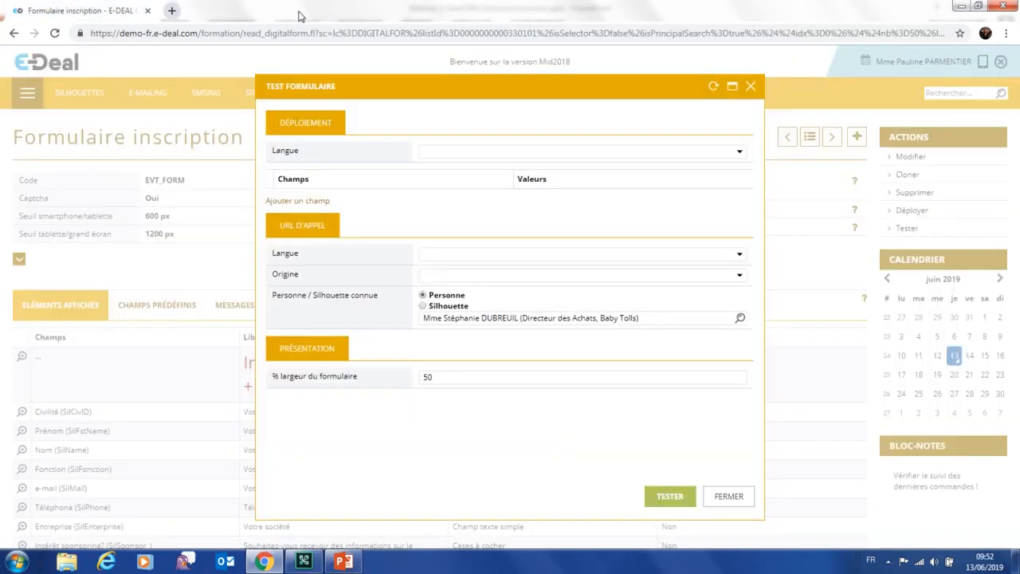
left_click(749, 84)
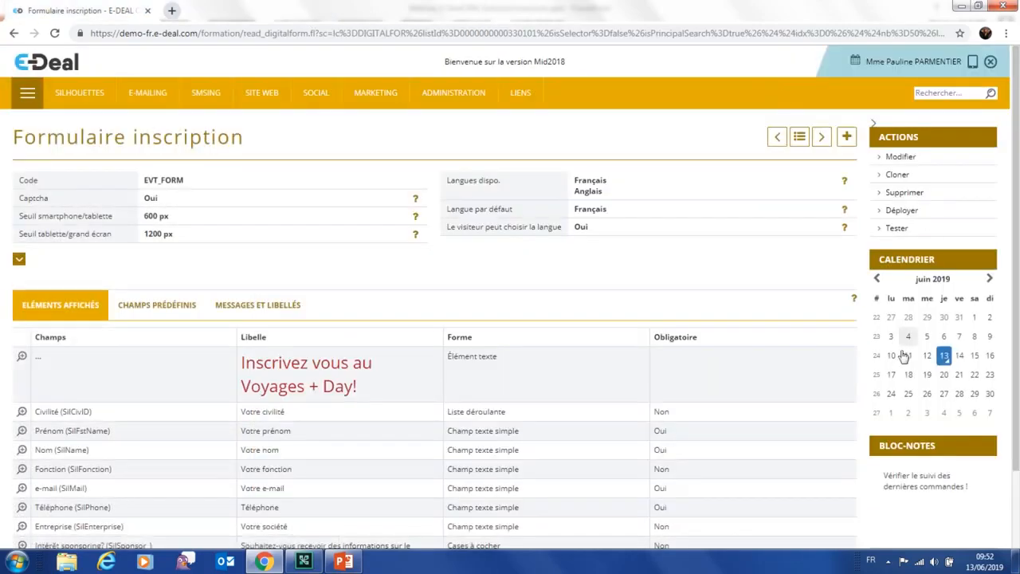
left_click(901, 211)
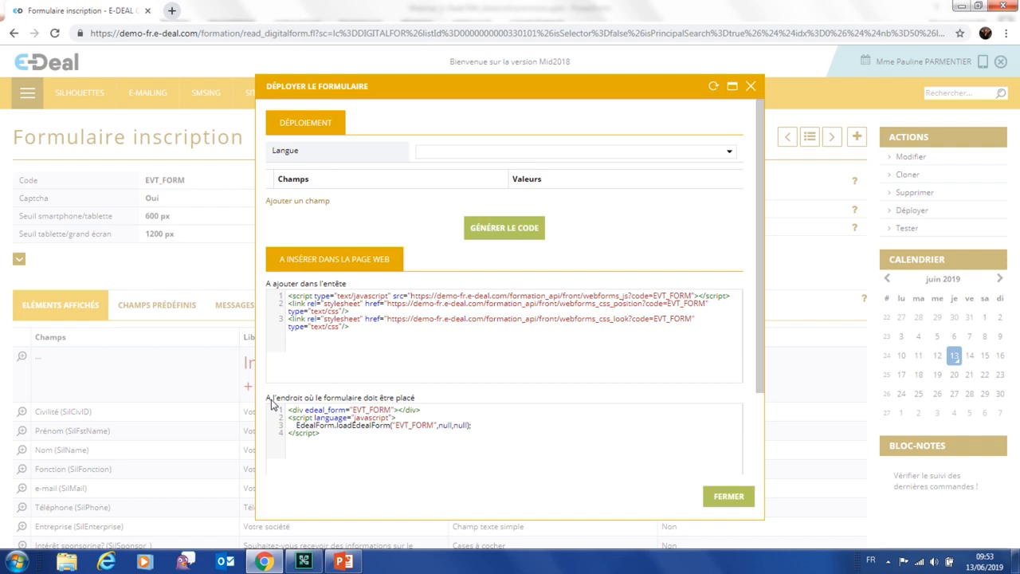
left_click(739, 498)
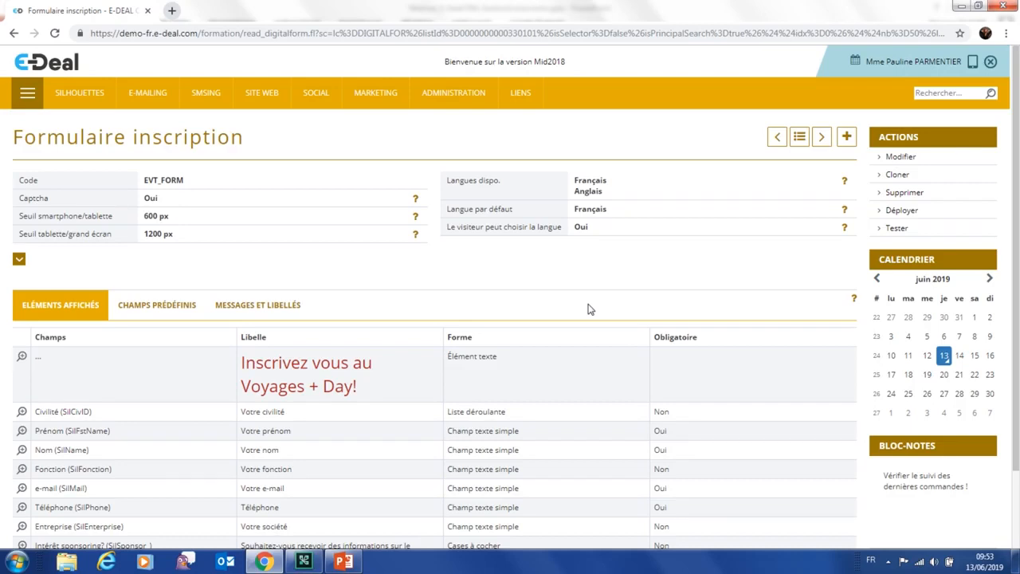
Open the Voyages+ event registration form via LIENS > Formulaire digital in a maximized window
left_click(520, 94)
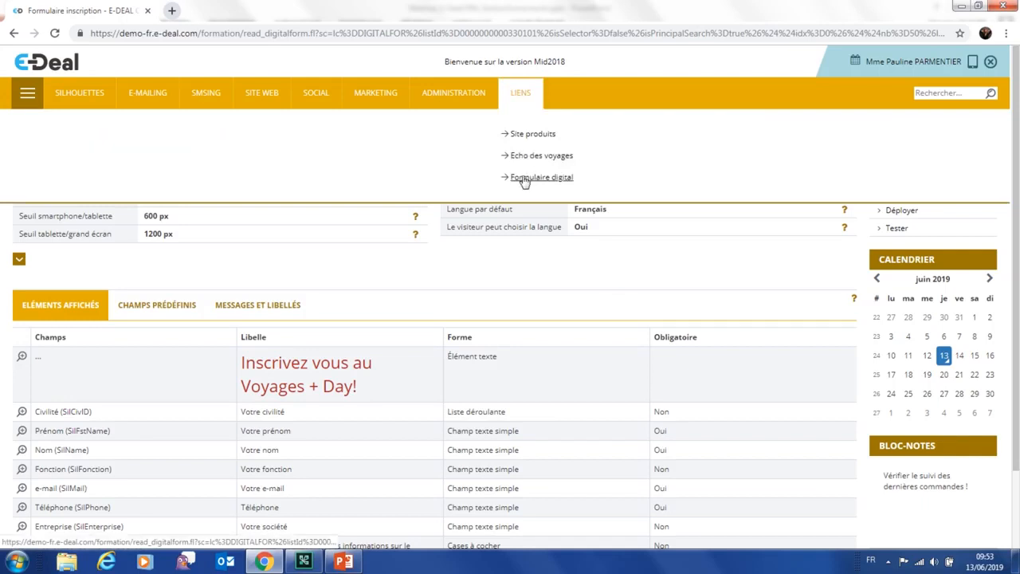
left_click(524, 178)
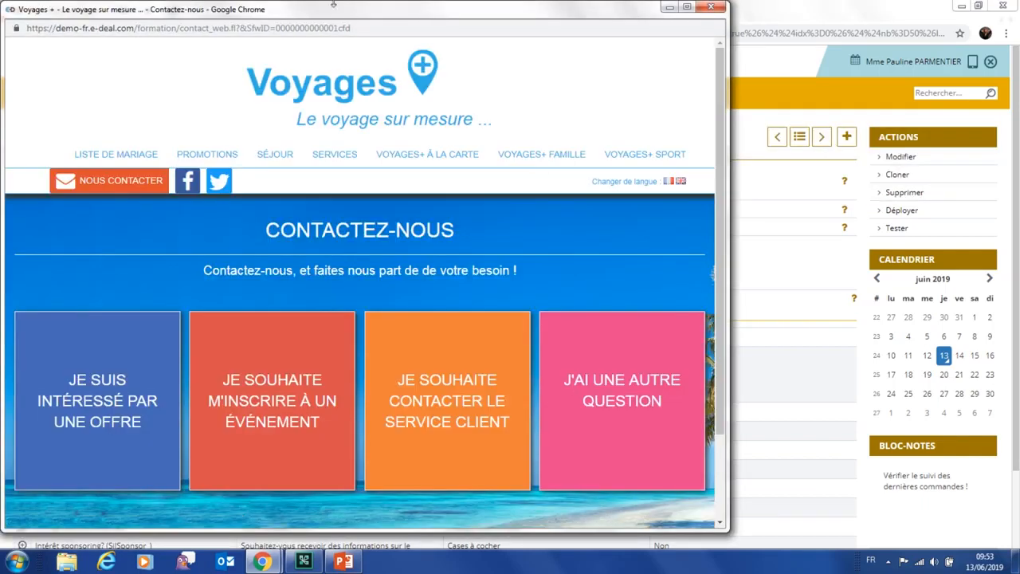
left_click(265, 407)
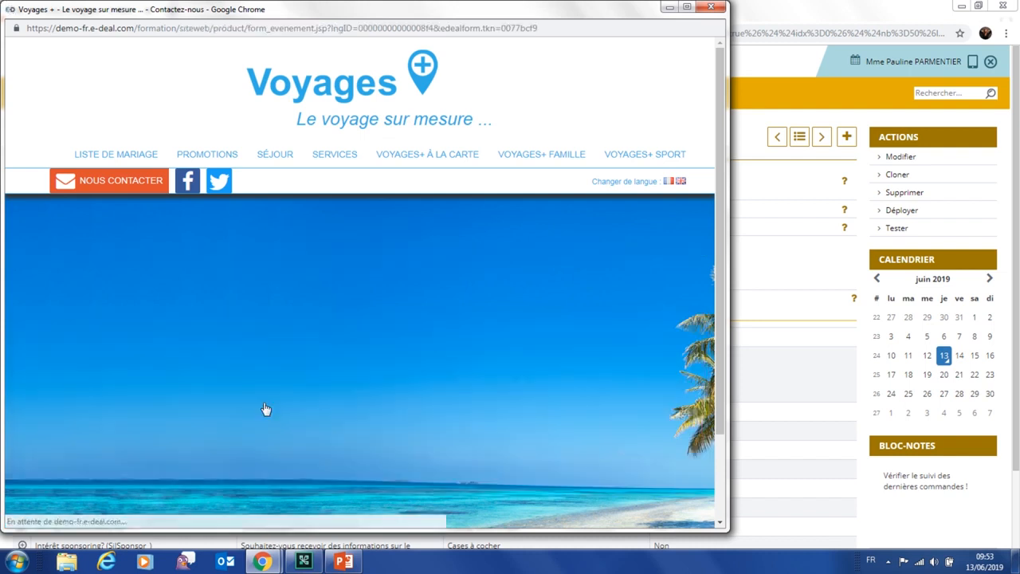
scroll(622, 270, "down", 1)
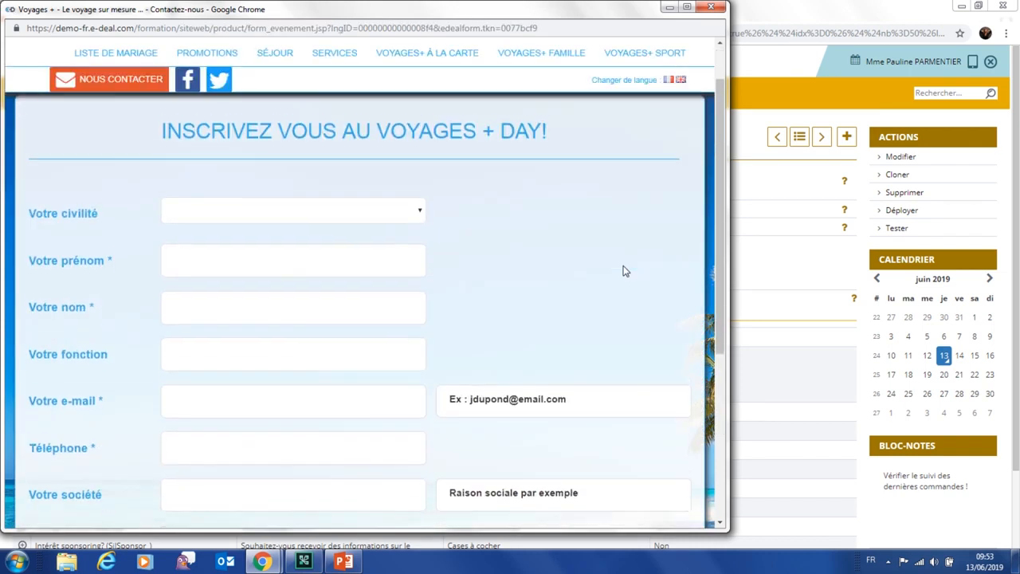
scroll(622, 270, "up", 1)
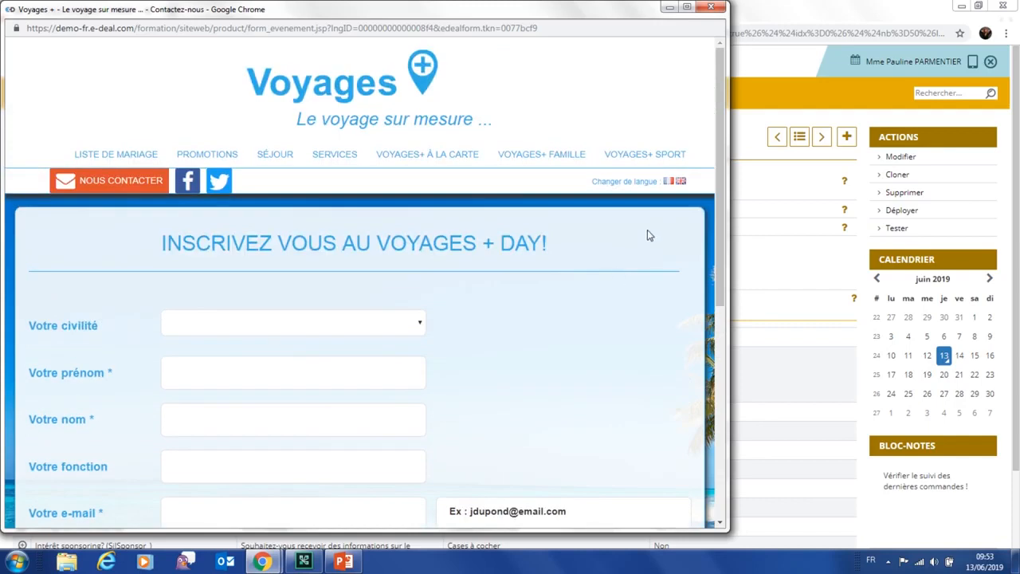
scroll(638, 249, "down", 1)
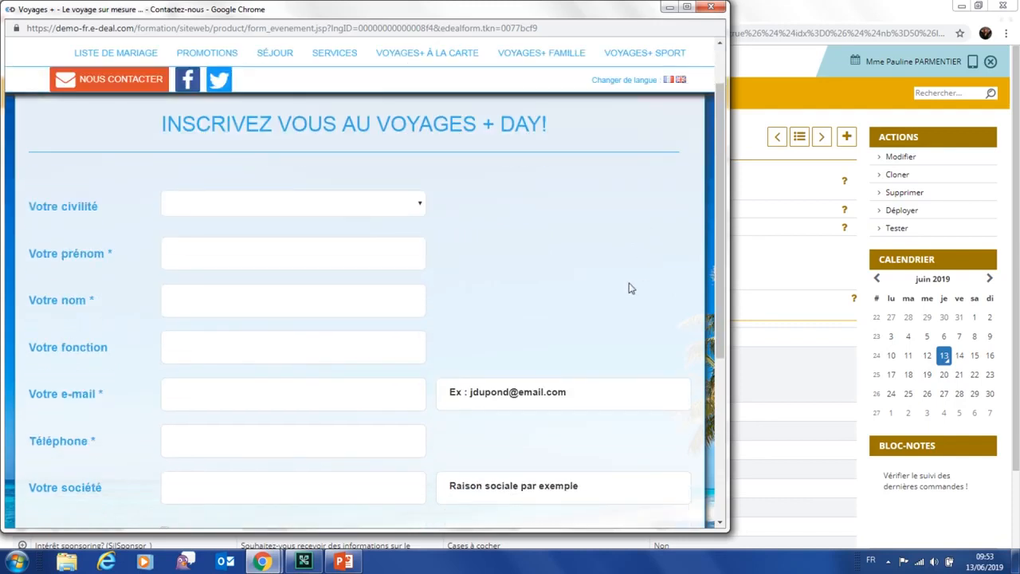
scroll(623, 271, "up", 1)
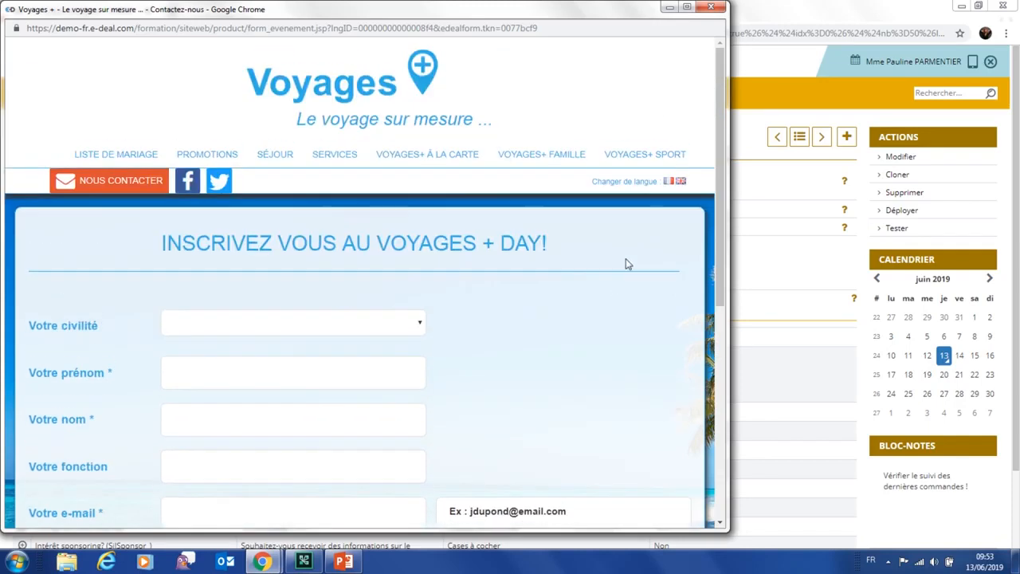
left_click(687, 6)
scroll(765, 356, "down", 1)
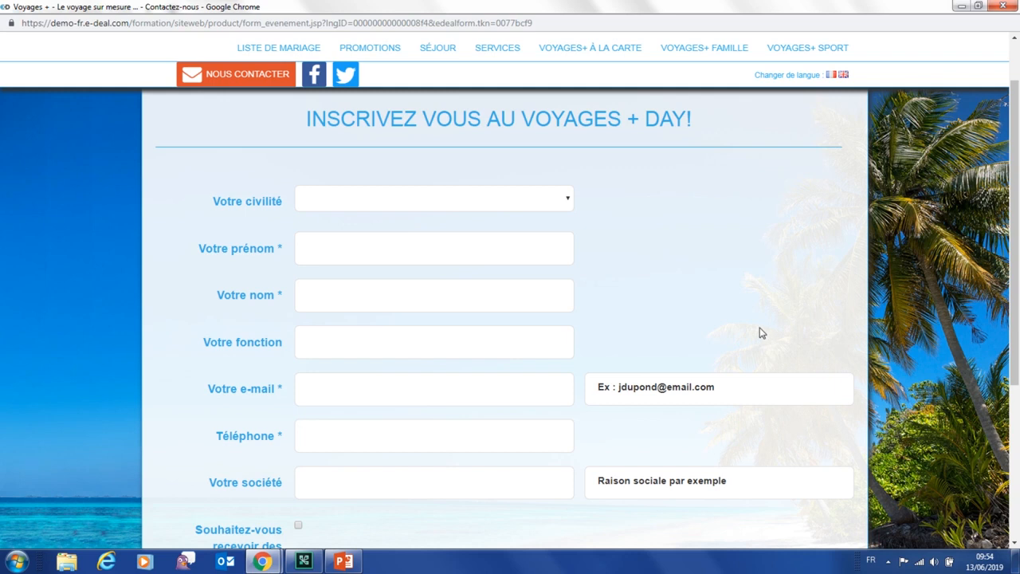
Choose Mme, enter the registrant's first and last names, and job title 'Responsable marketing'
left_click(511, 205)
left_click(450, 247)
left_click(442, 248)
type("Léa")
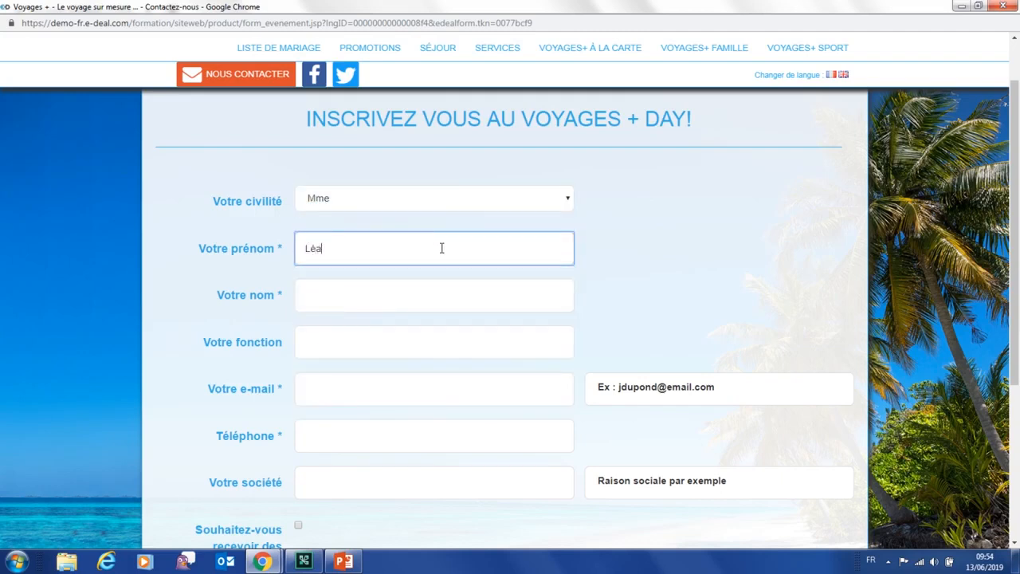
key("Tab")
type("L")
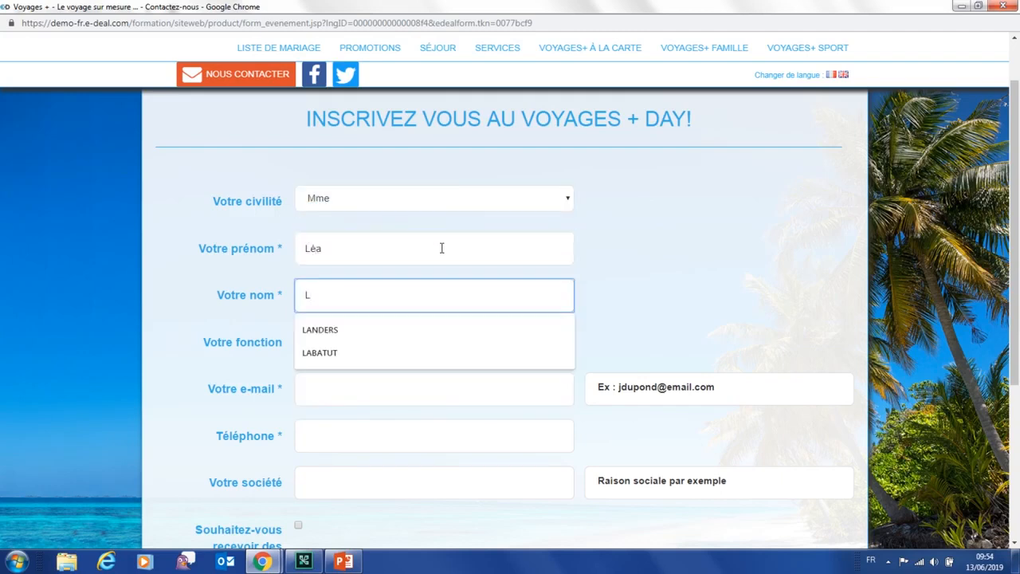
left_click(322, 342)
left_click(322, 341)
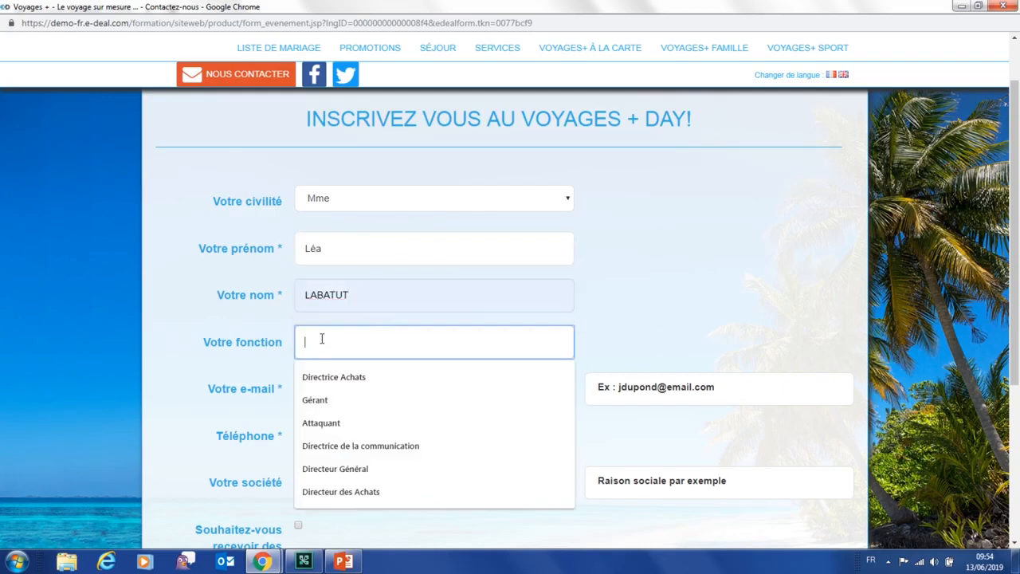
type("Responsable ")
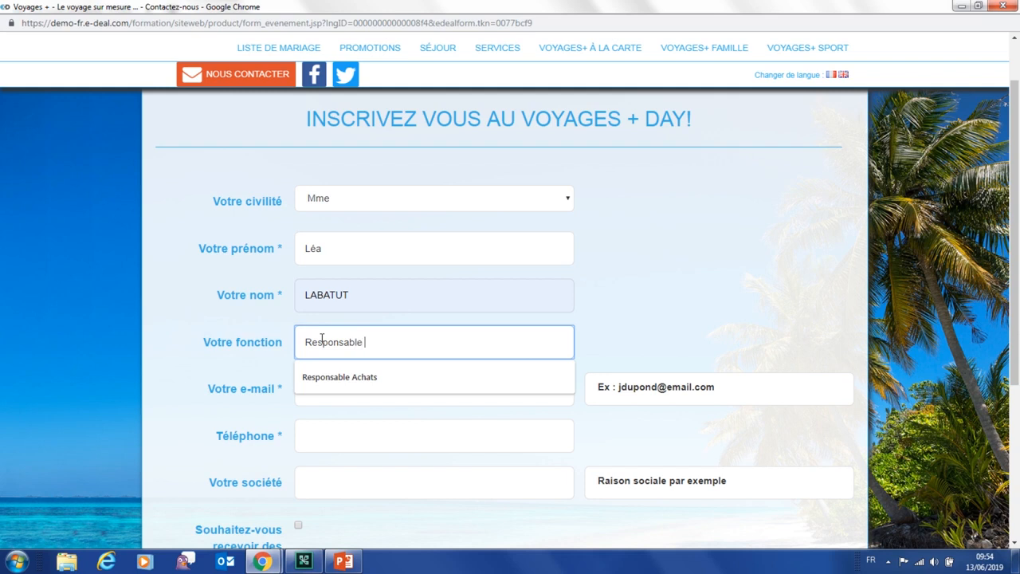
type("marketing")
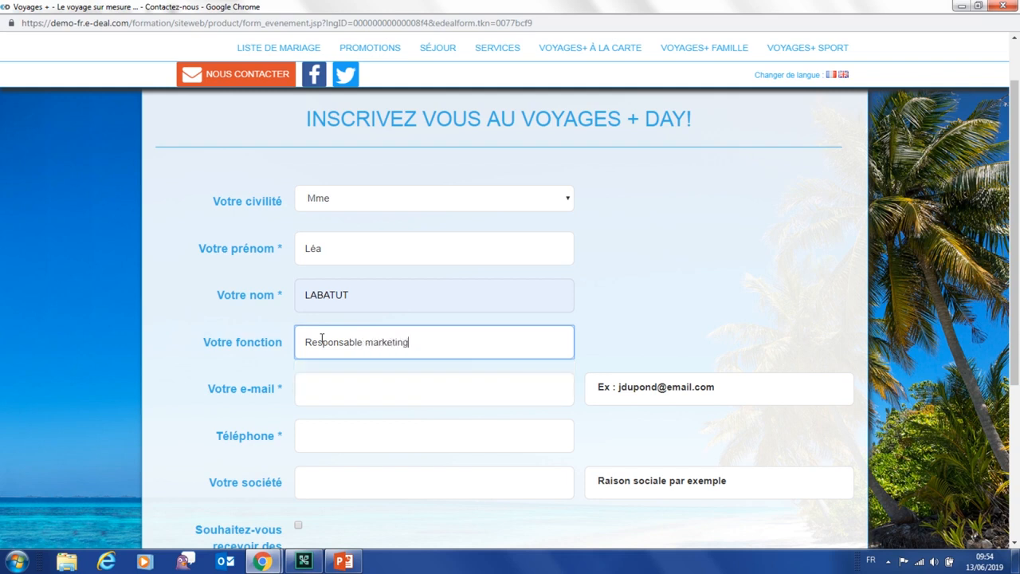
Fill in the registrant's e-mail address and phone number, leaving the company blank
left_click(389, 385)
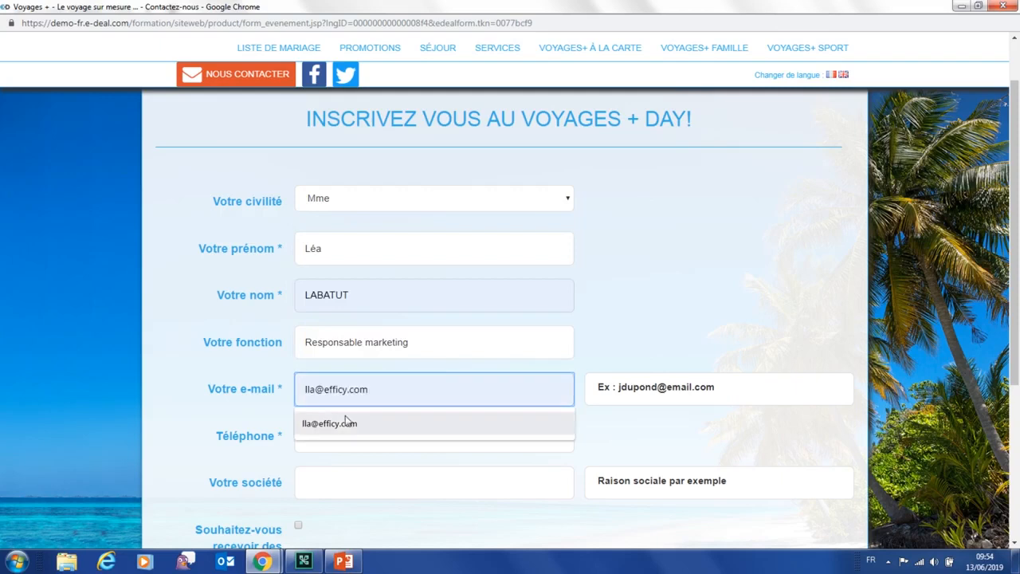
left_click(346, 422)
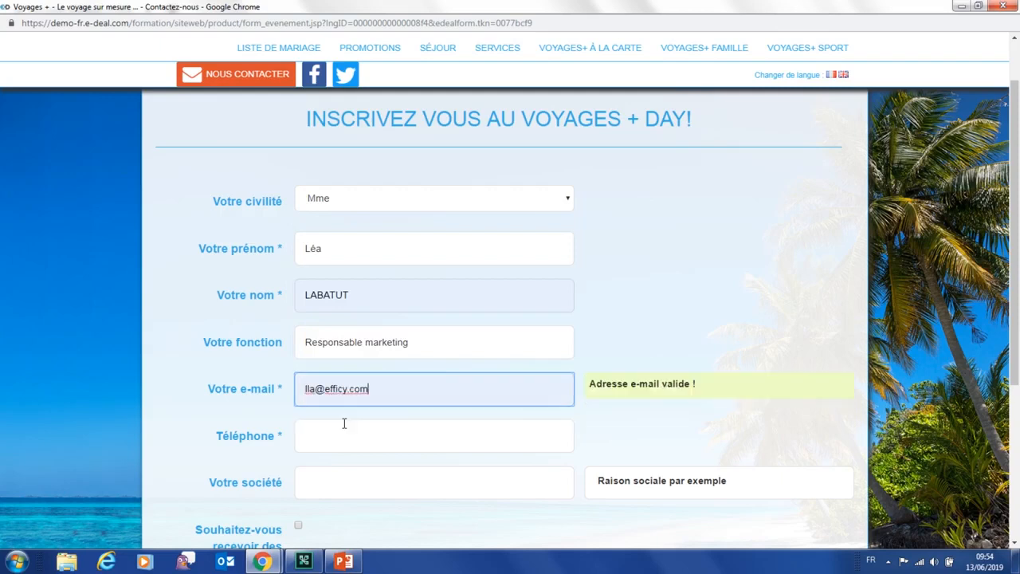
left_click(338, 431)
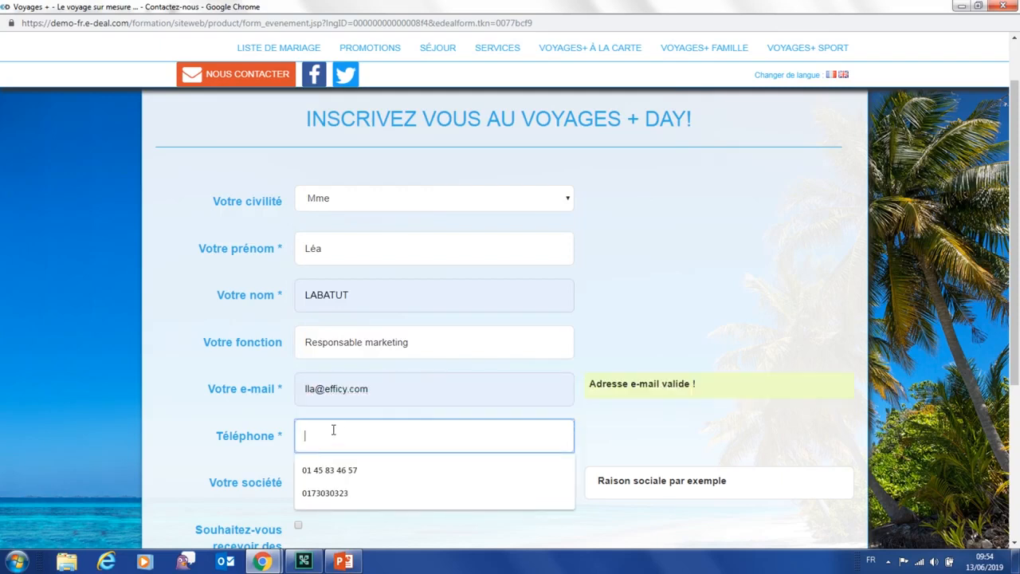
type("à& é\"")
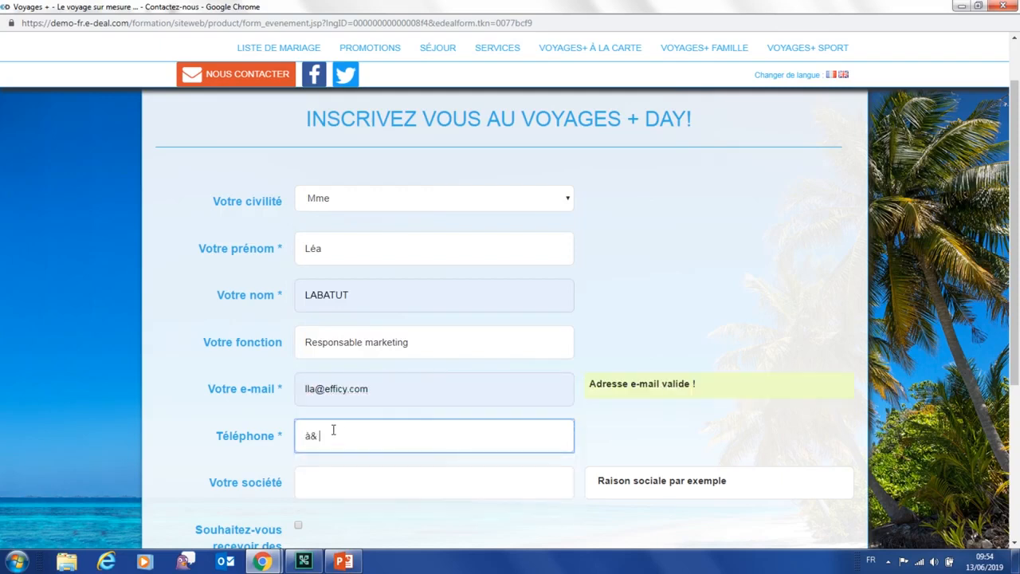
key("BackSpace")
key("BackSpace")
key("BackSpace")
key("BackSpace")
key("BackSpace")
left_click(350, 486)
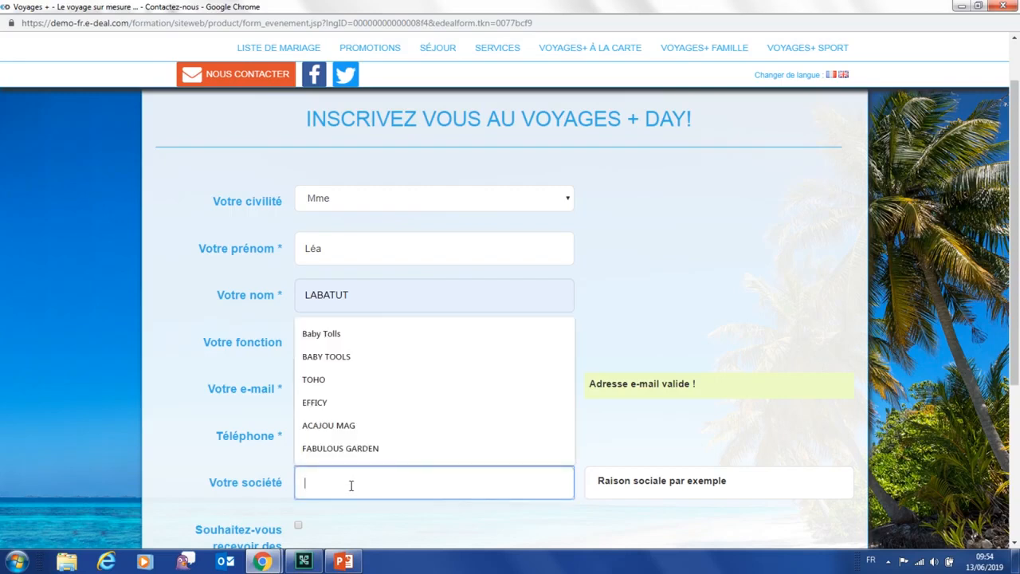
left_click(733, 436)
scroll(733, 435, "down", 3)
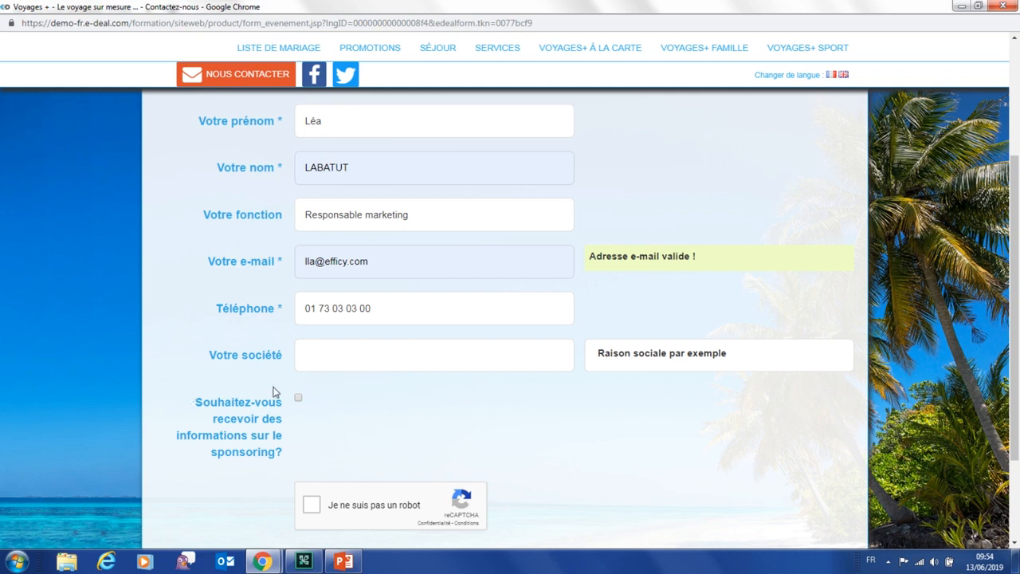
Opt in to sponsoring information, pass the robot check and keep Français as form language
left_click(298, 399)
scroll(414, 390, "down", 1)
left_click(312, 445)
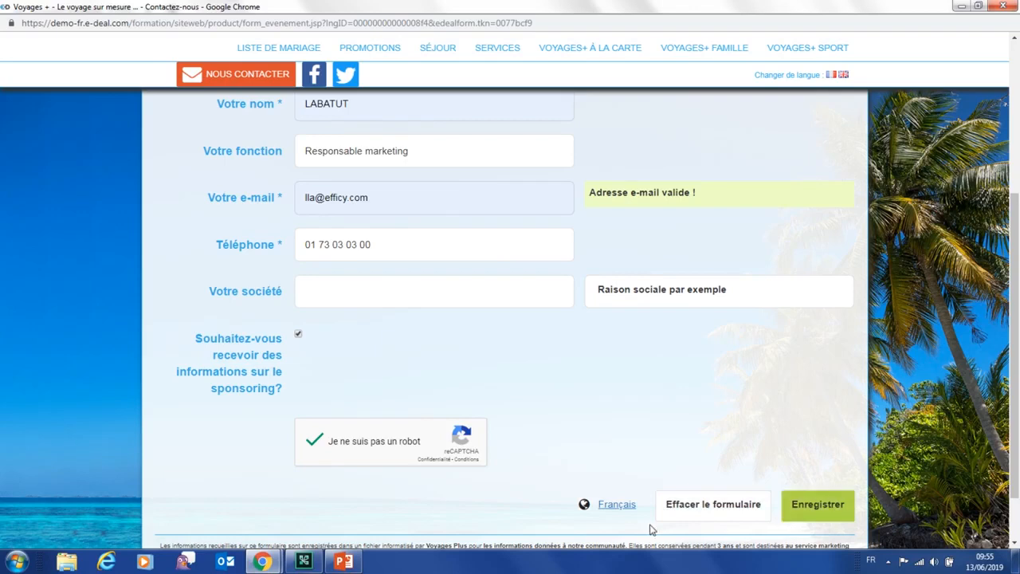
left_click(612, 507)
left_click(627, 510)
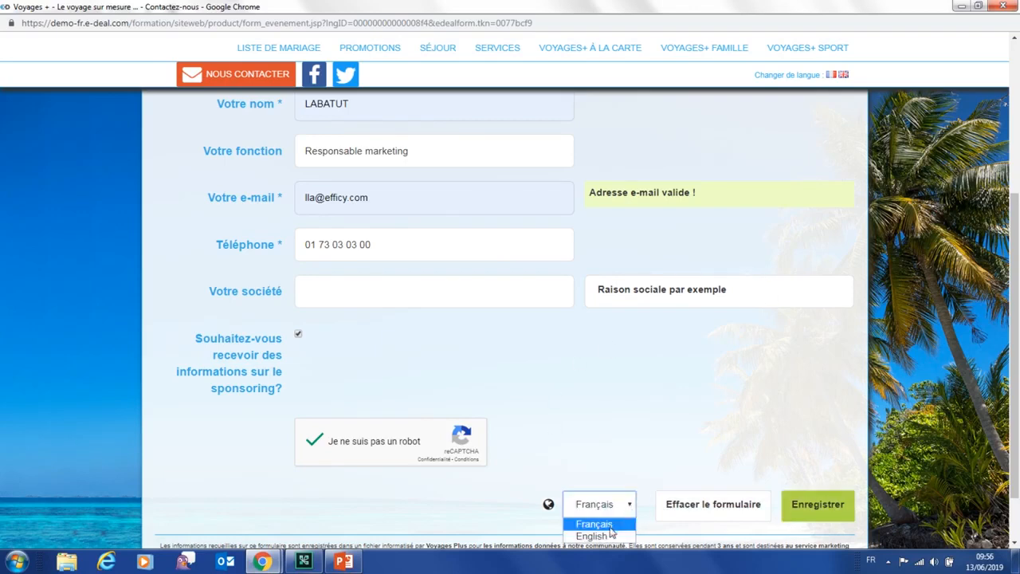
left_click(669, 456)
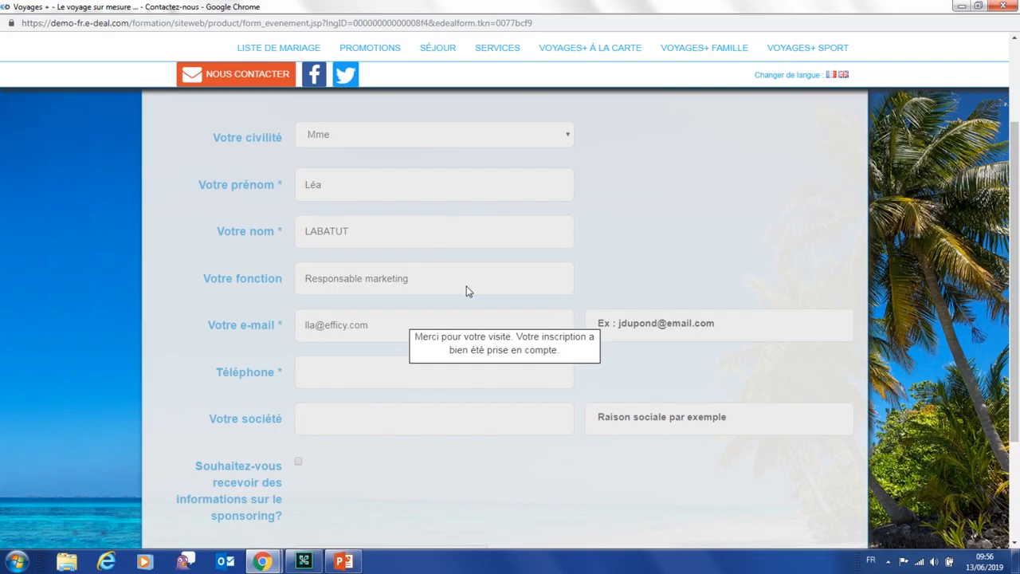
Close the website, recheck the form's predefined fields, and switch to the Marketing application
left_click(1003, 7)
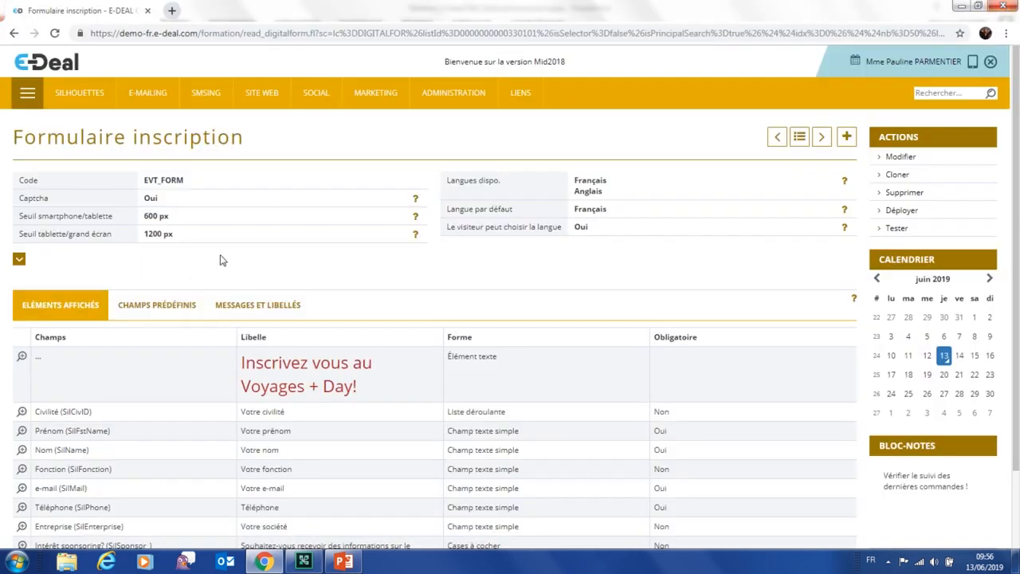
left_click(143, 304)
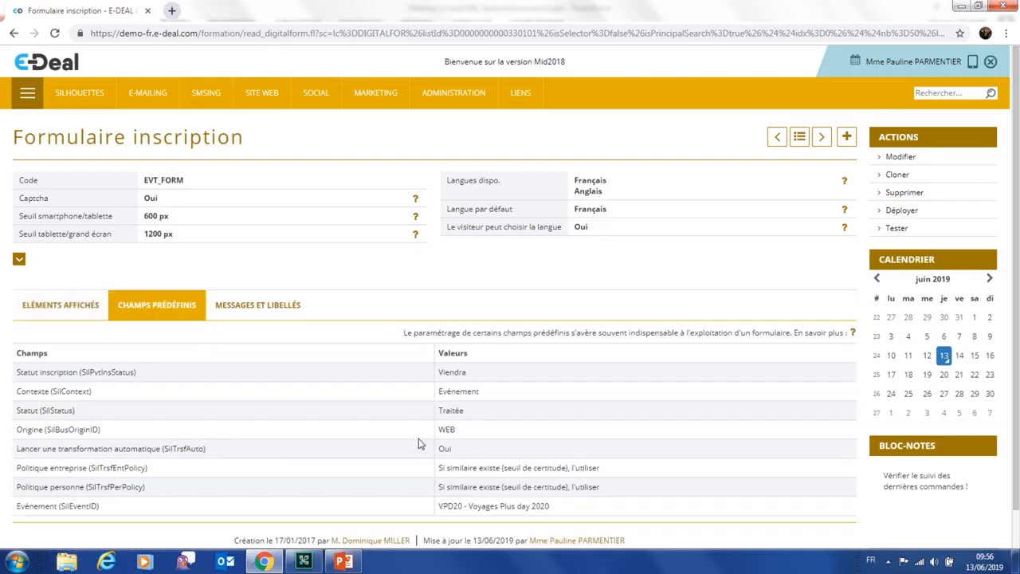
left_click(27, 93)
left_click(144, 188)
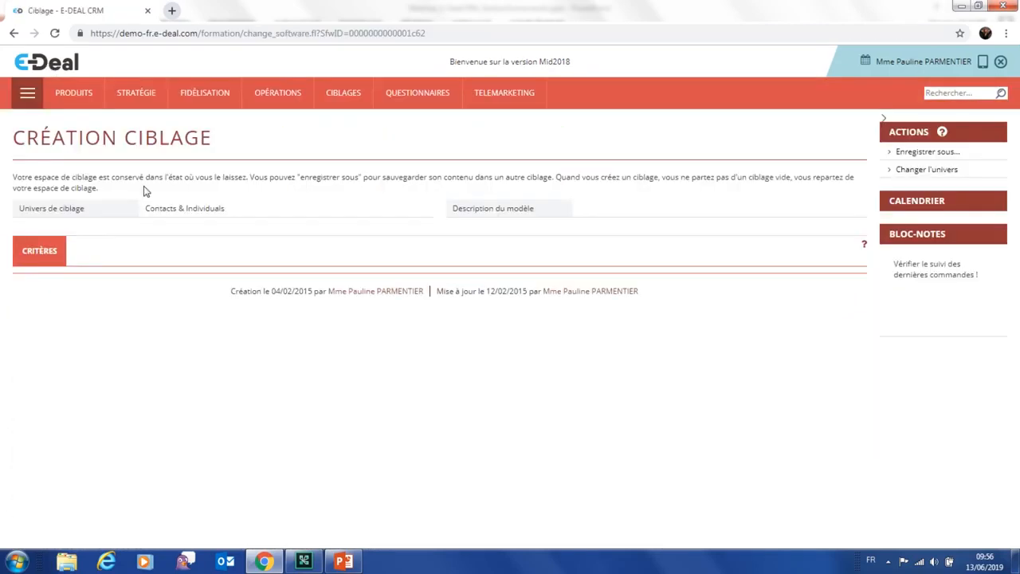
Check that Voyages Plus day 2020's targets list the web registrant as Viendra with sponsoring Oui, then log out
mouse_move(271, 94)
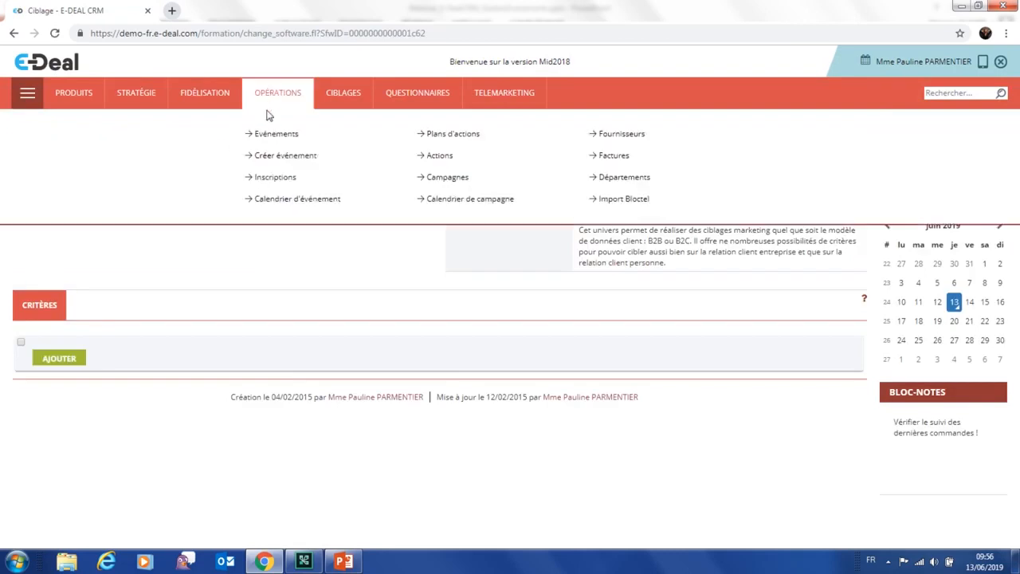
left_click(258, 135)
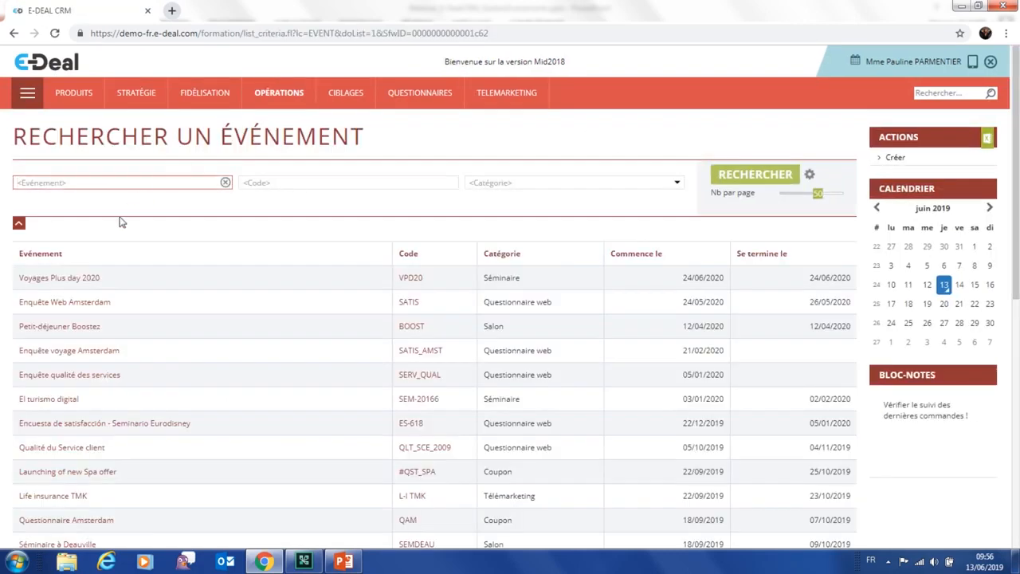
left_click(84, 280)
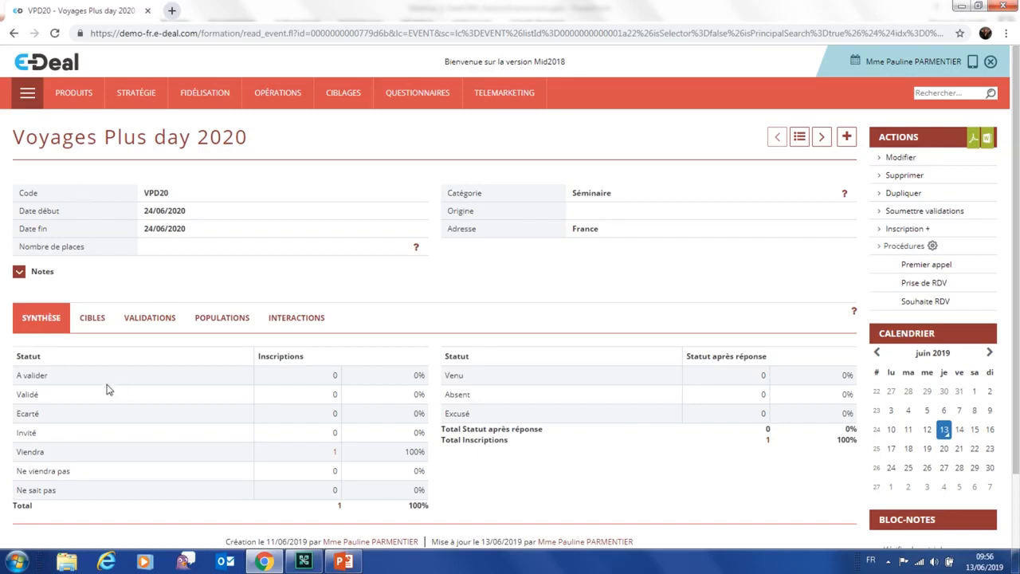
left_click(97, 321)
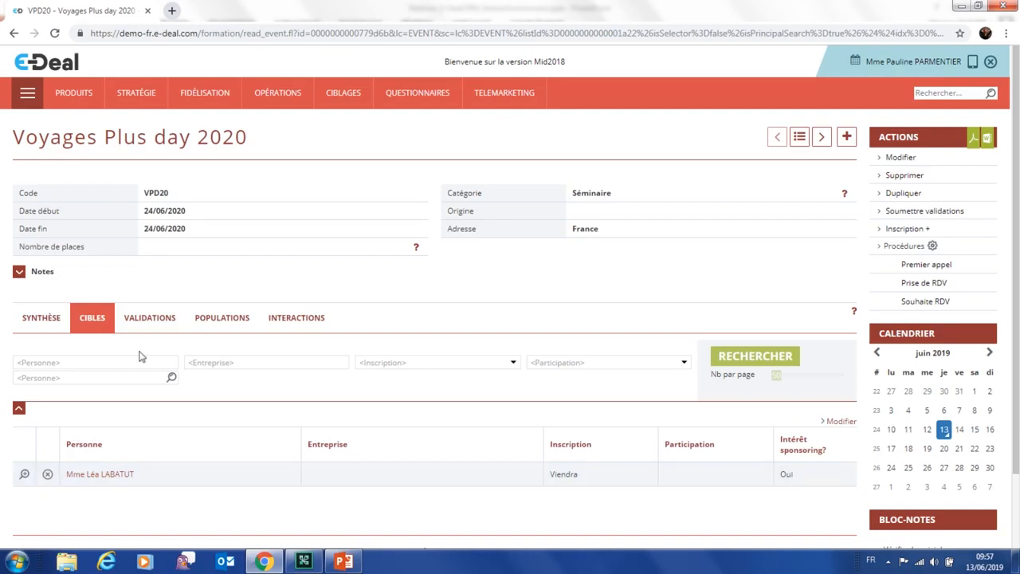
left_click(990, 61)
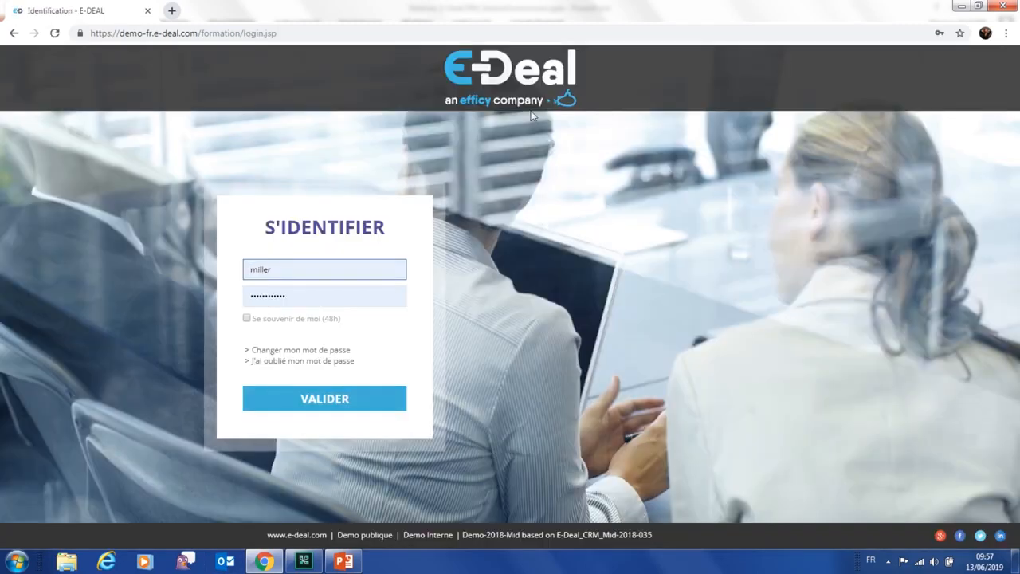
Clear the desktop and restore the Outlook inbox window from the taskbar
left_click(230, 562)
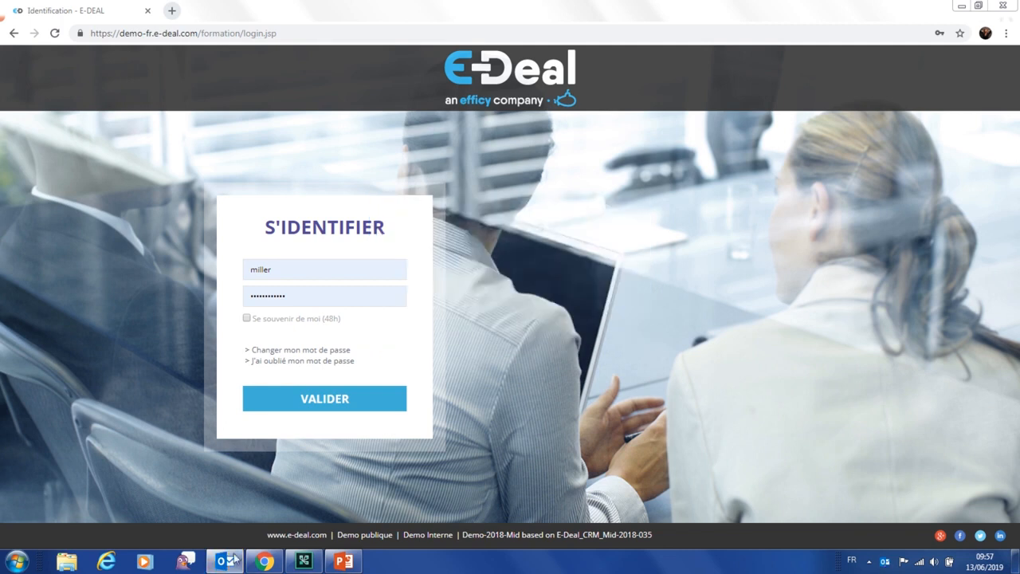
mouse_move(227, 563)
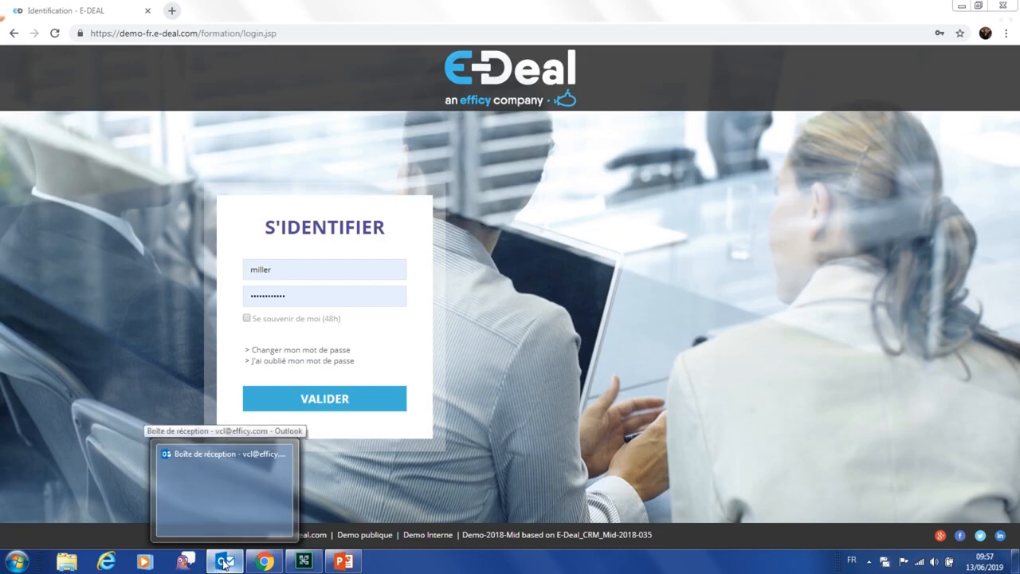
left_click(225, 564)
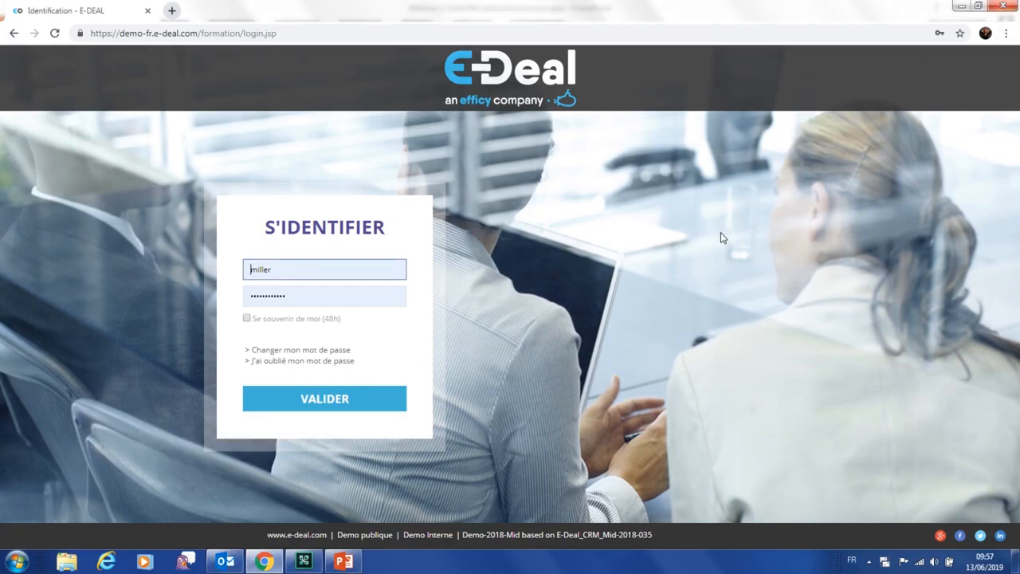
left_click(1015, 562)
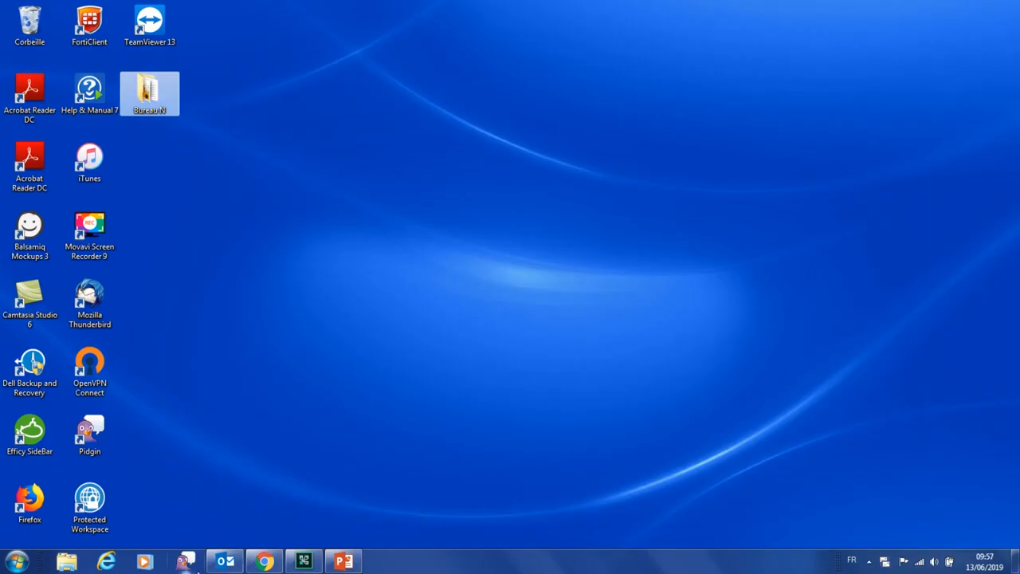
left_click(224, 564)
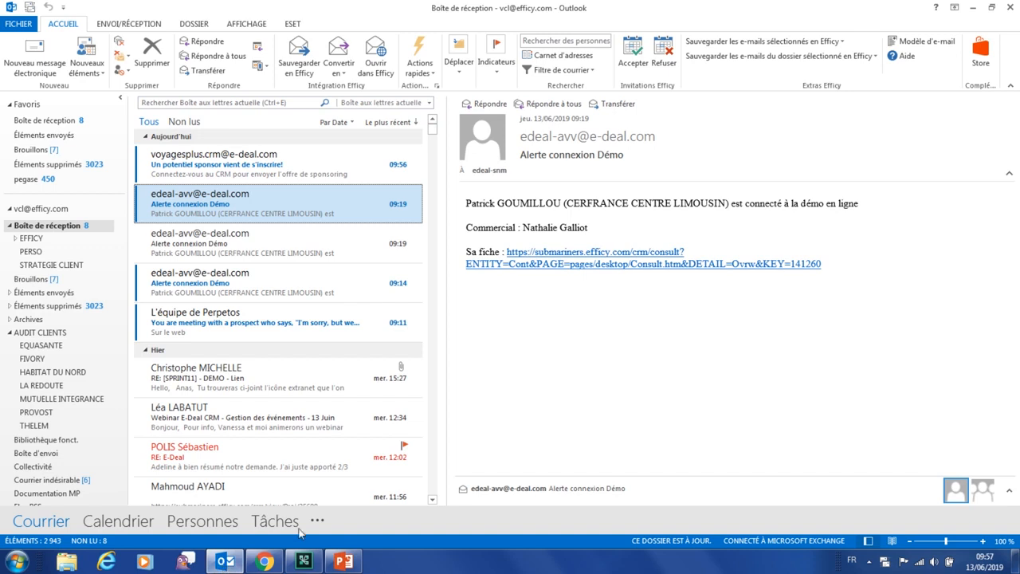
Read the 'Un potentiel sponsor vient de s'inscrire!' alert e-mail, then restore the E-Deal login page in Chrome
left_click(274, 167)
double_click(274, 165)
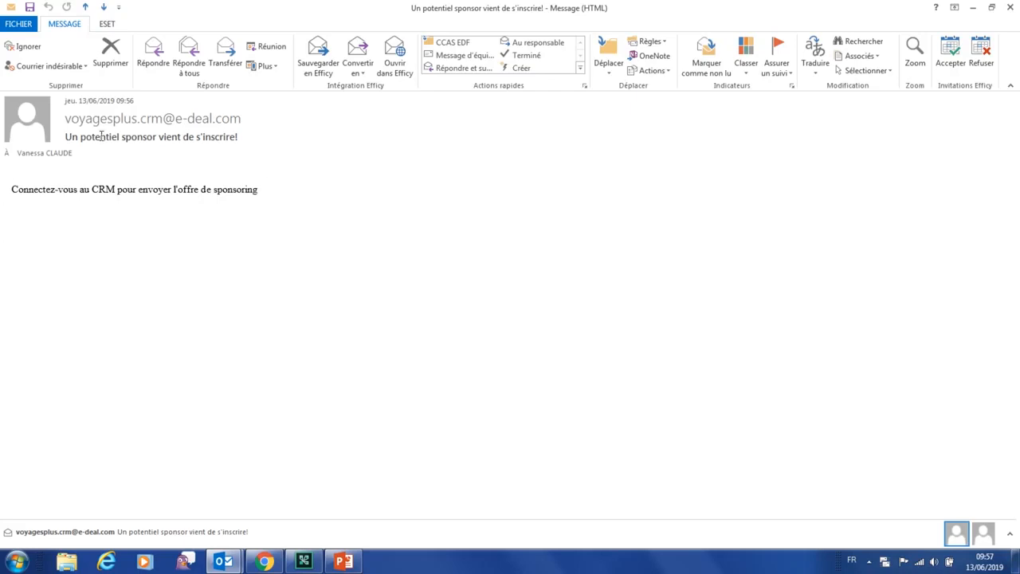
left_click(1010, 10)
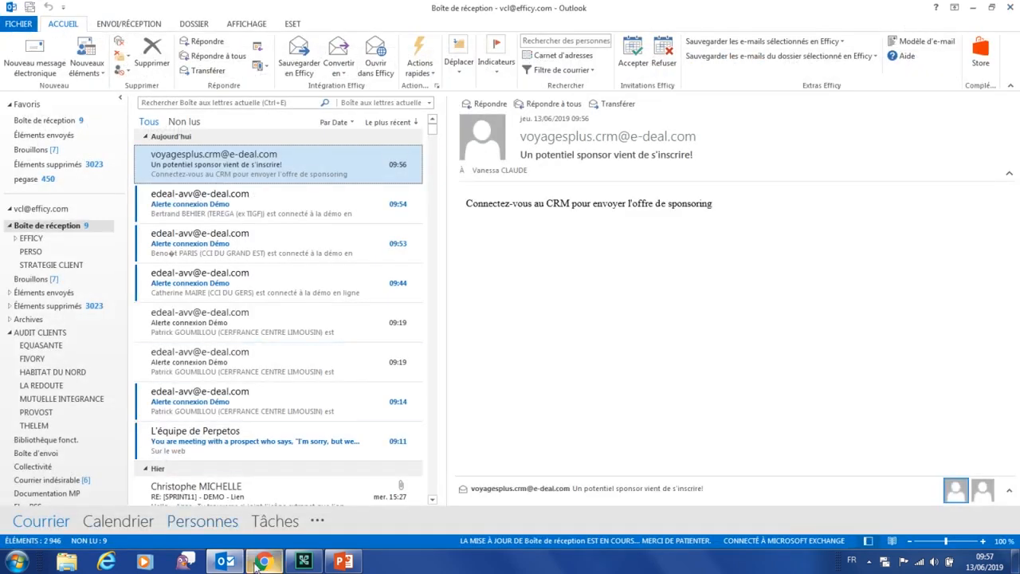
key("super+d")
left_click(267, 561)
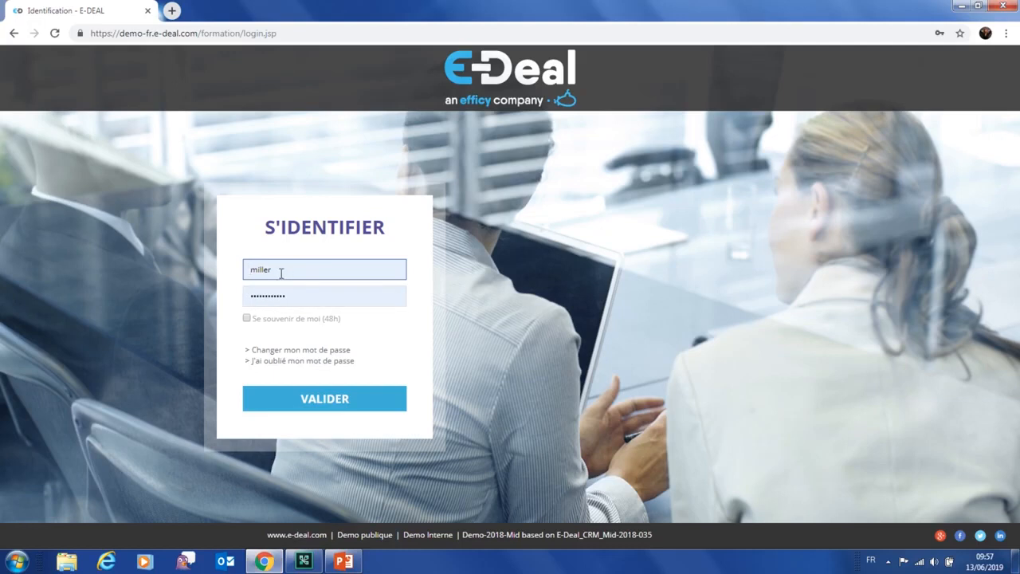
Replace the prefilled username with the marketing account and sign in with VALIDER
left_click(280, 272)
type("marketing")
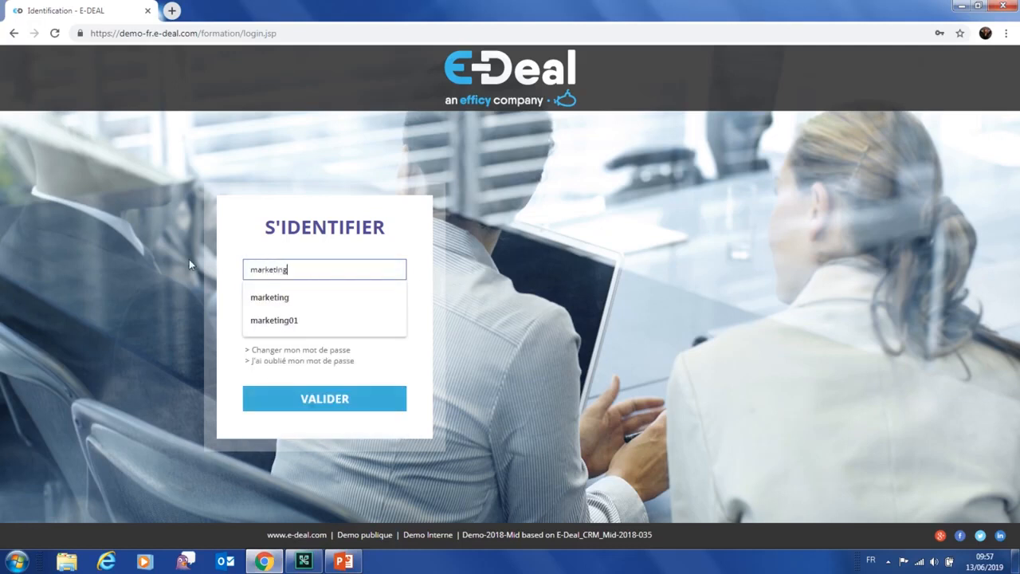
left_click(292, 399)
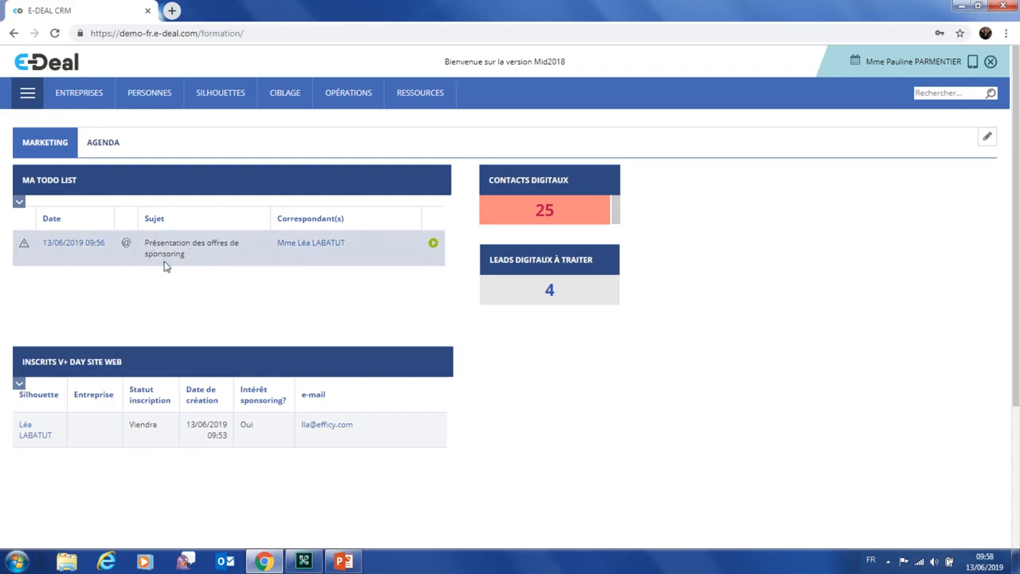
Run the 'Présentation des offres de sponsoring' task, load the Voyages + Day sponsoring template, and send the e-mail
left_click(432, 244)
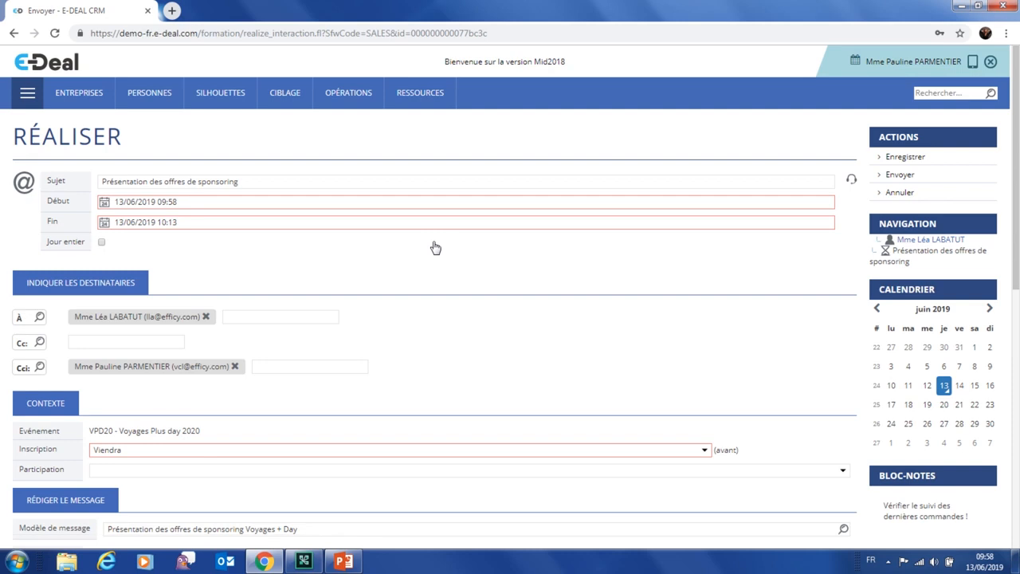
scroll(663, 279, "down", 3)
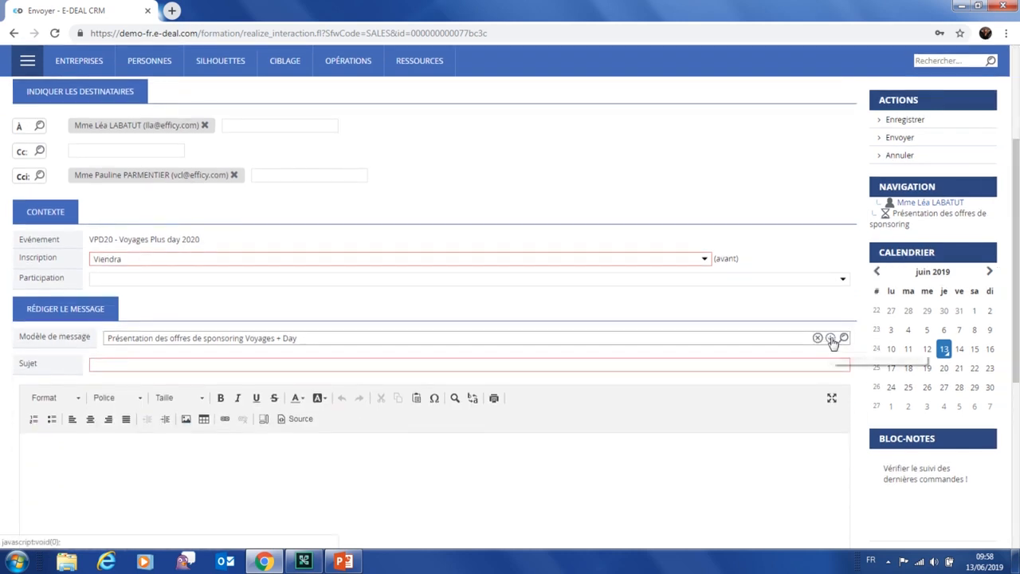
left_click(831, 339)
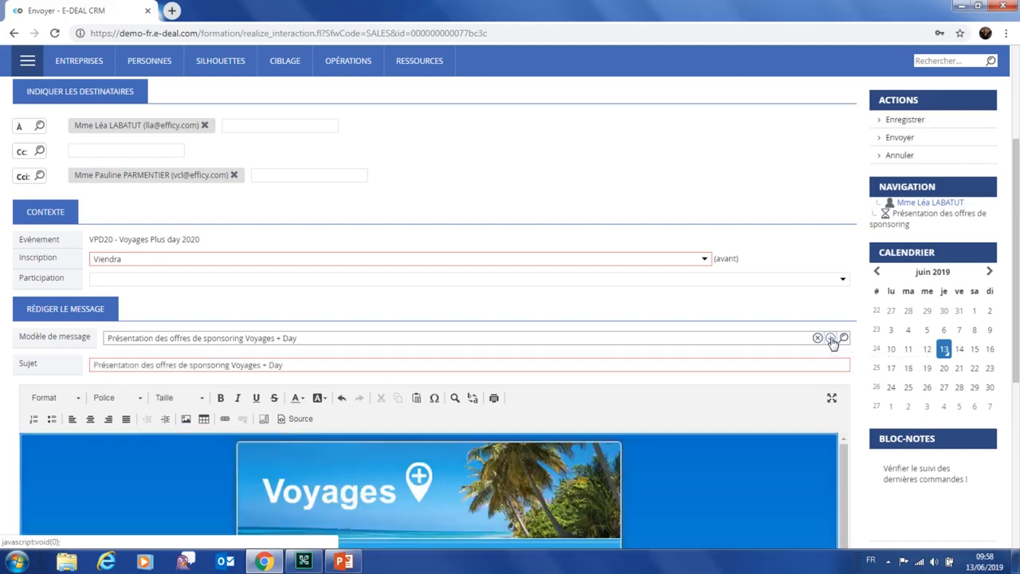
scroll(677, 329, "down", 5)
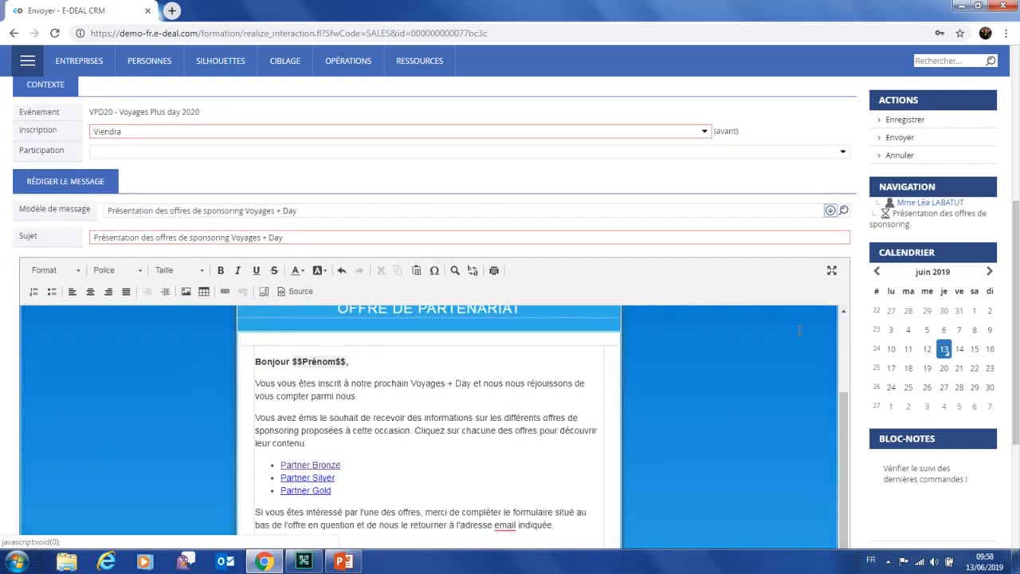
scroll(859, 307, "down", 3)
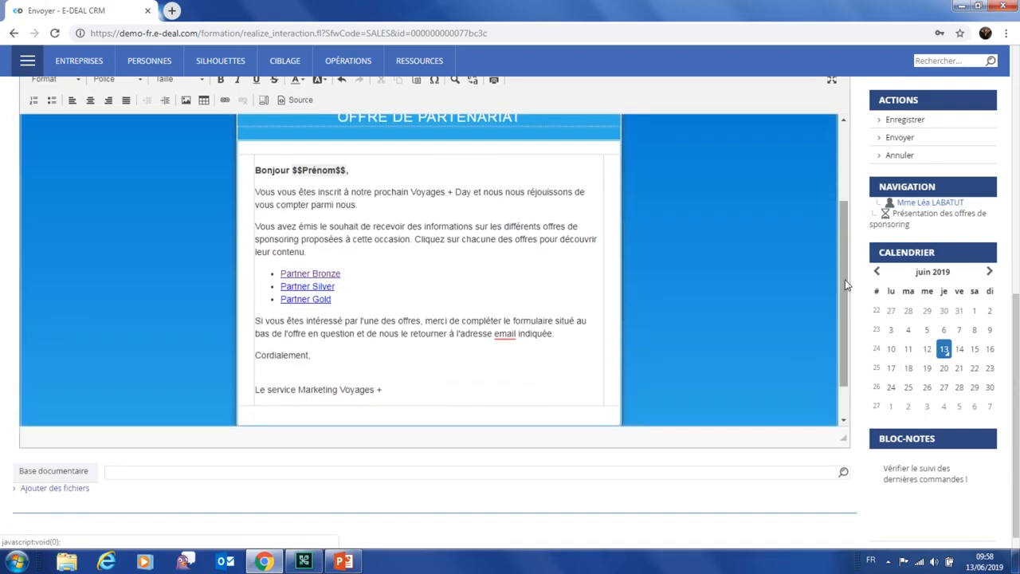
scroll(846, 284, "up", 3)
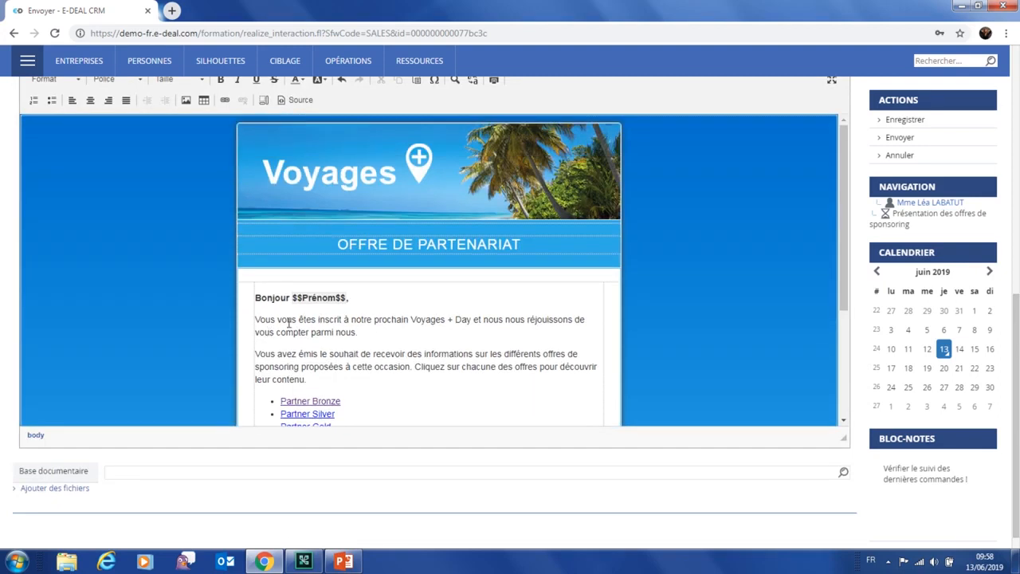
scroll(307, 341, "down", 1)
scroll(371, 373, "down", 3)
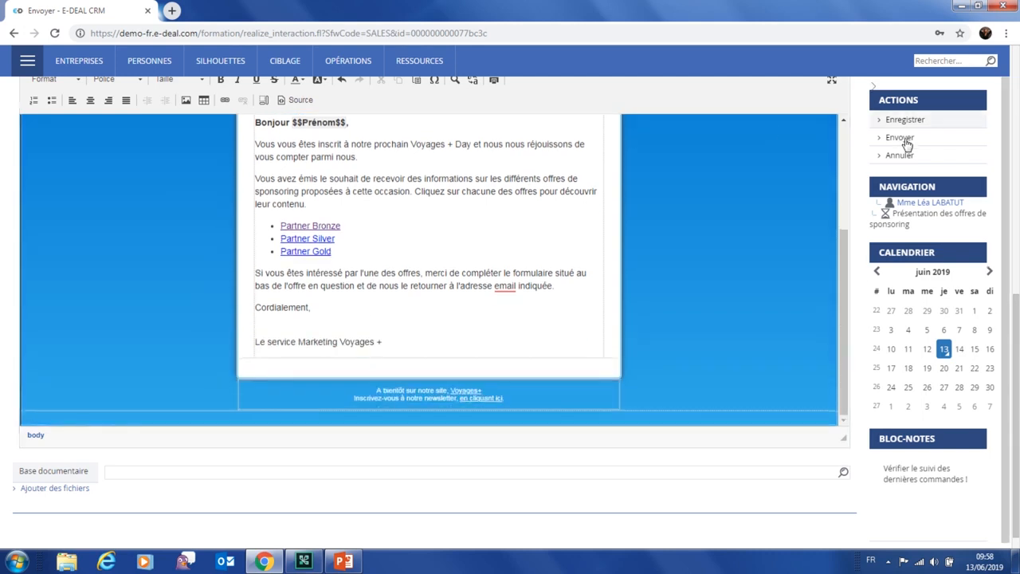
left_click(901, 138)
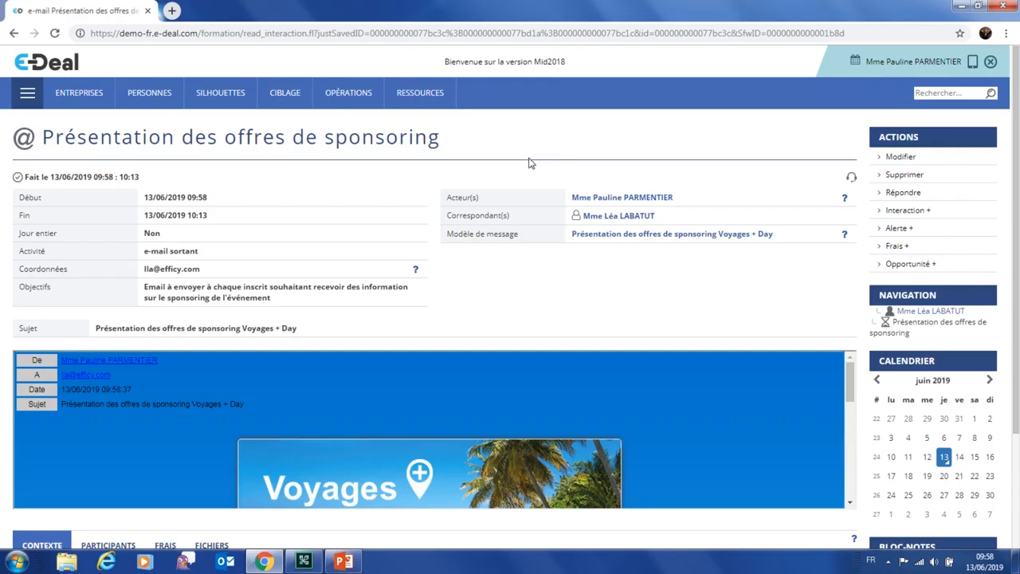
Follow the sent e-mail's Cible link to the registrant's participation, then to the VPD20 - Voyages Plus day 2020 event
scroll(518, 263, "down", 5)
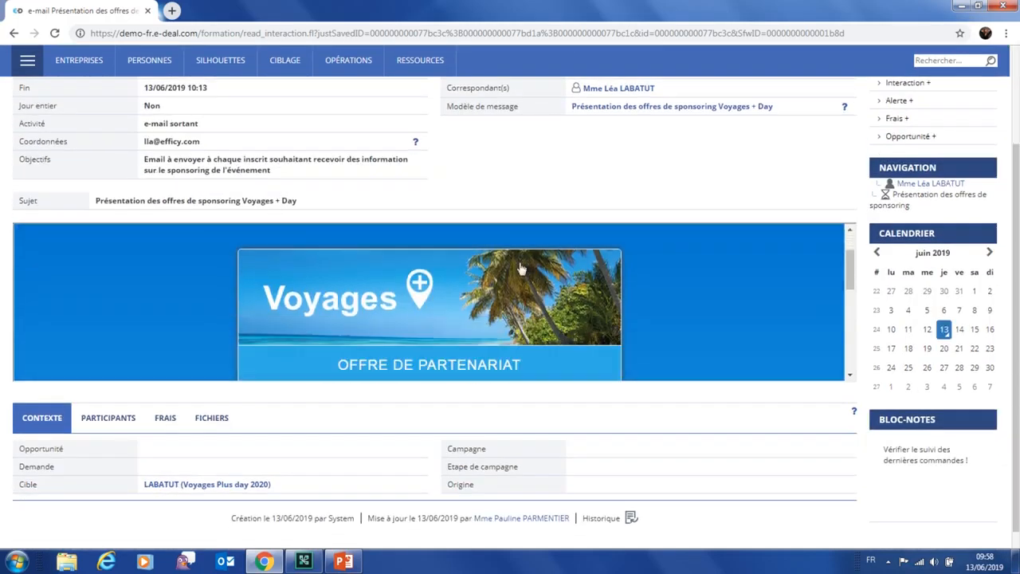
left_click(210, 484)
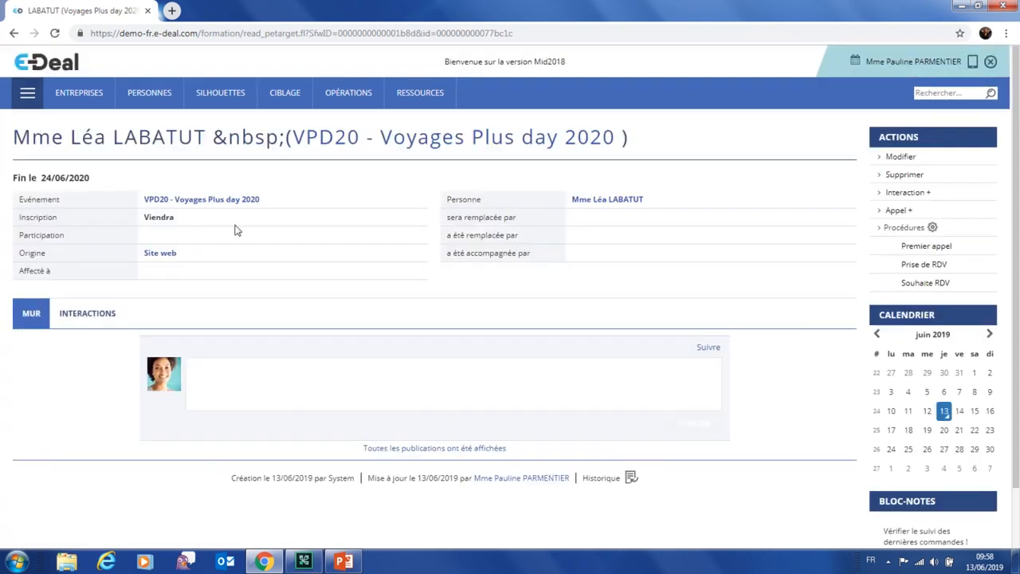
left_click(222, 206)
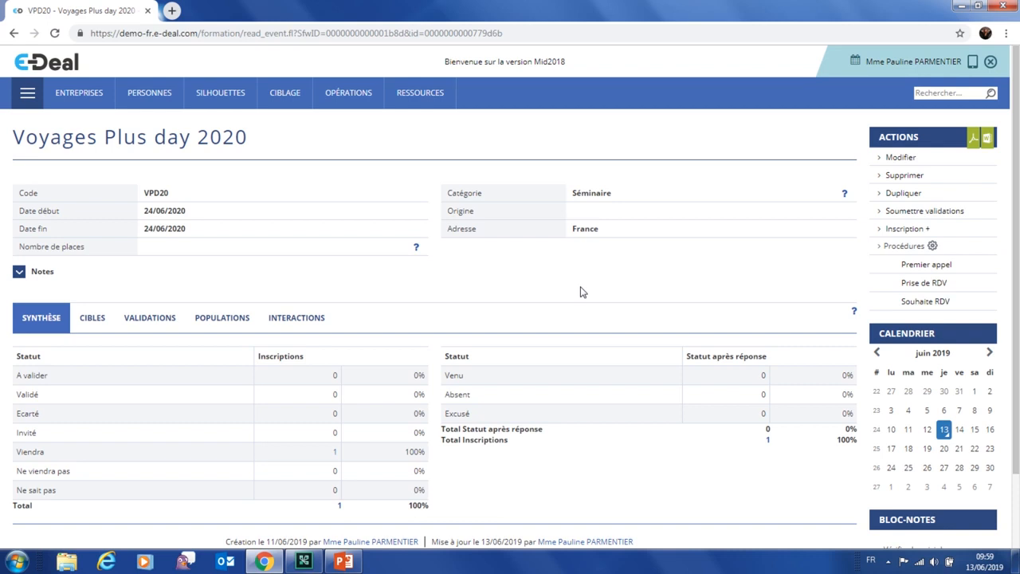
Log out, sign back in with the prefilled account, and switch to the Automation module
left_click(991, 64)
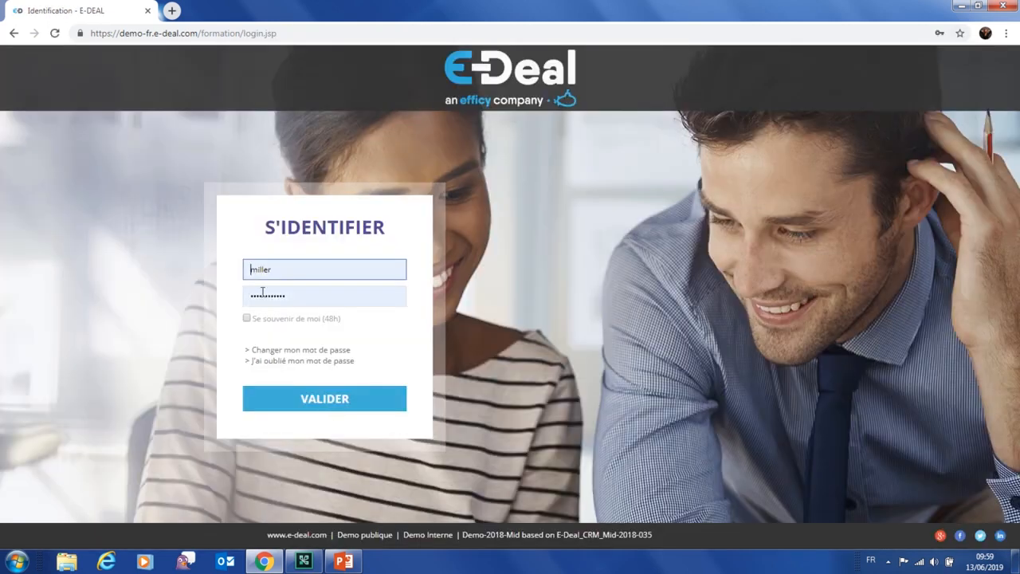
left_click(342, 401)
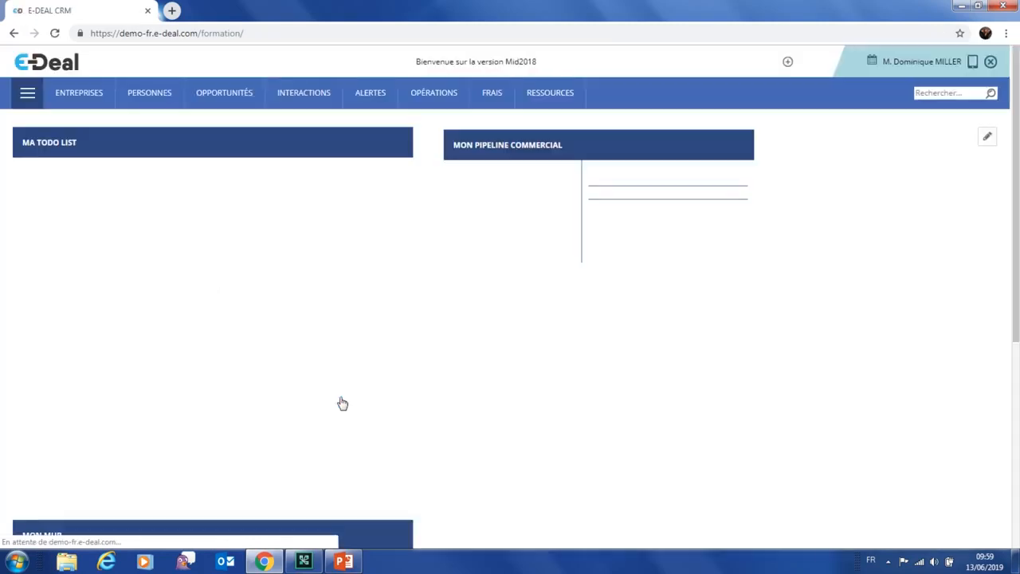
left_click(23, 101)
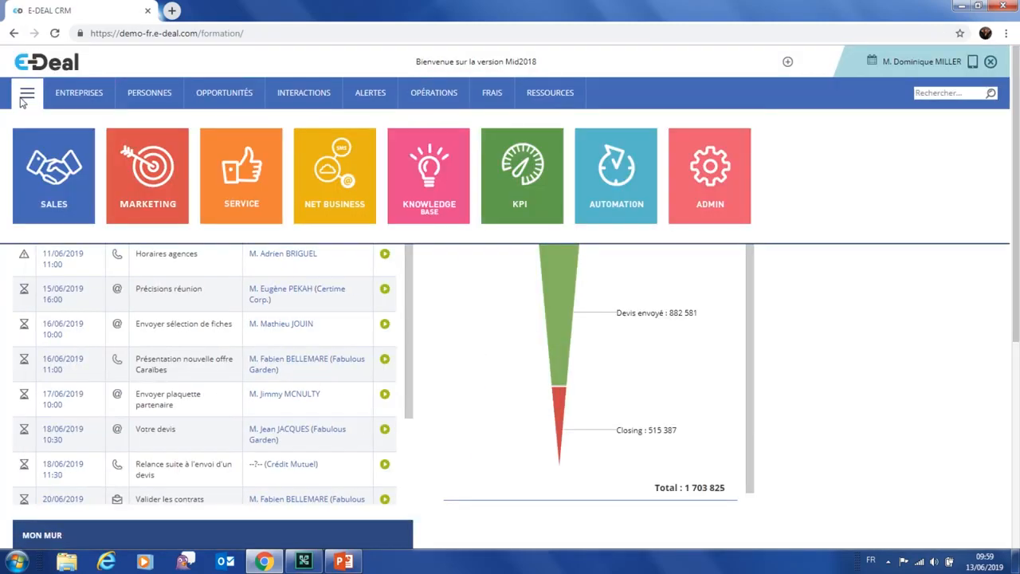
left_click(616, 180)
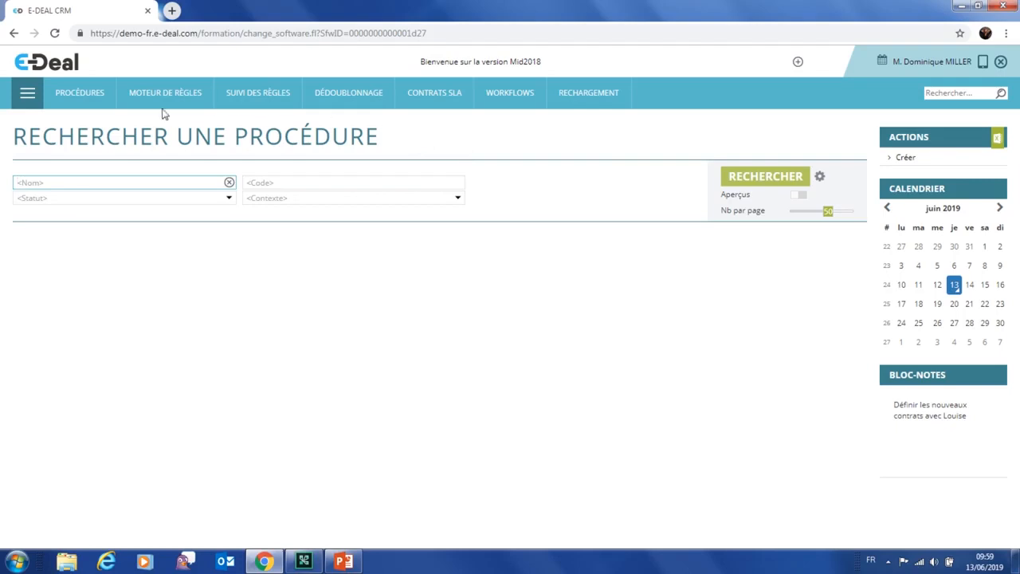
In Gérer les règles, open the Cible événement creation rule that notifies when a sponsor registers
mouse_move(162, 110)
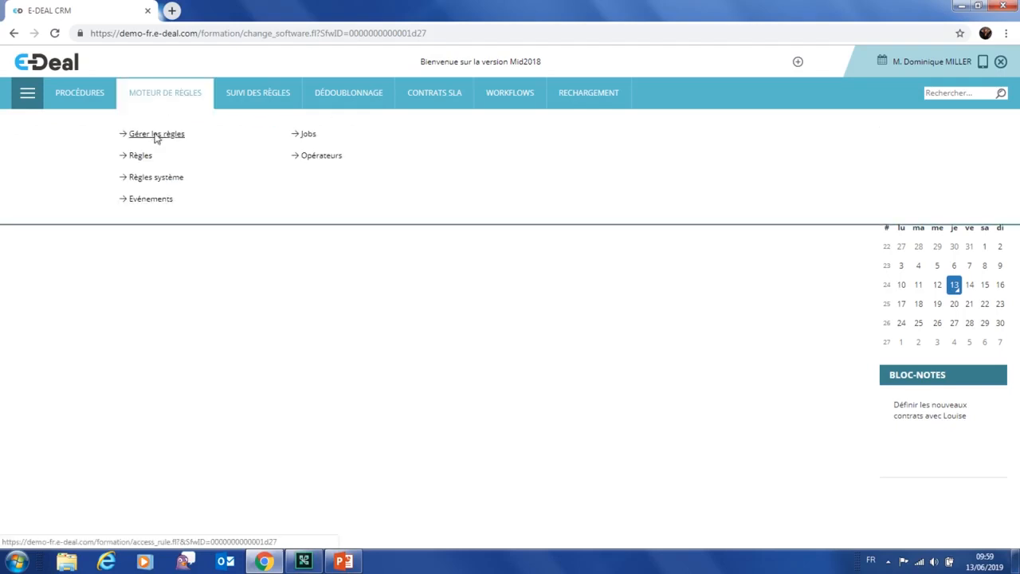
left_click(156, 135)
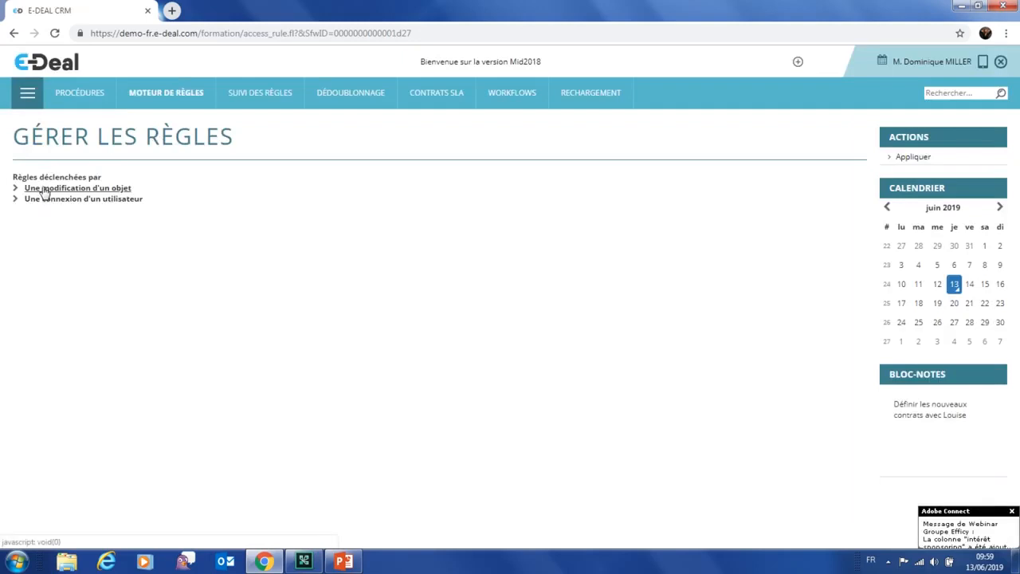
left_click(43, 189)
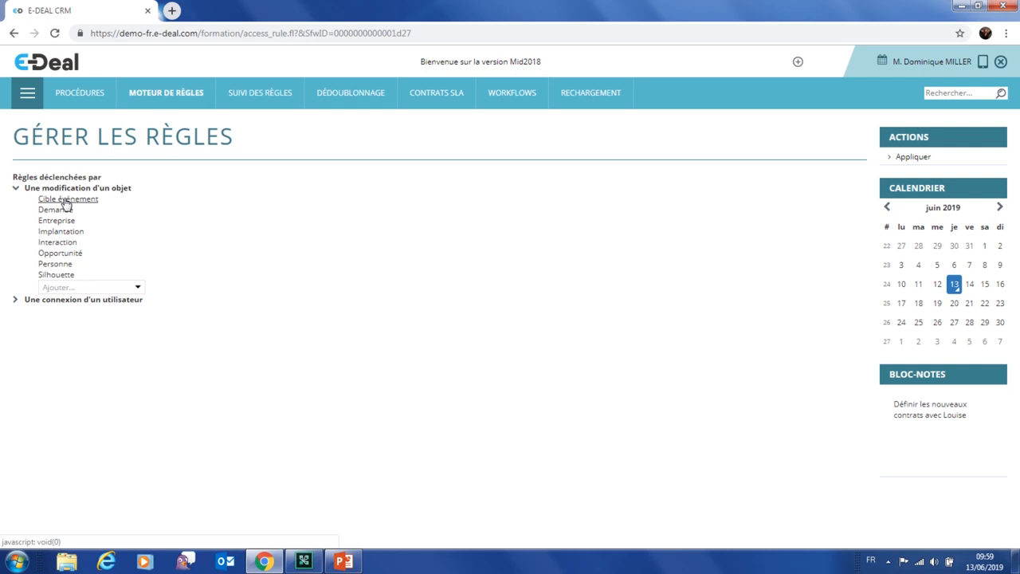
left_click(67, 200)
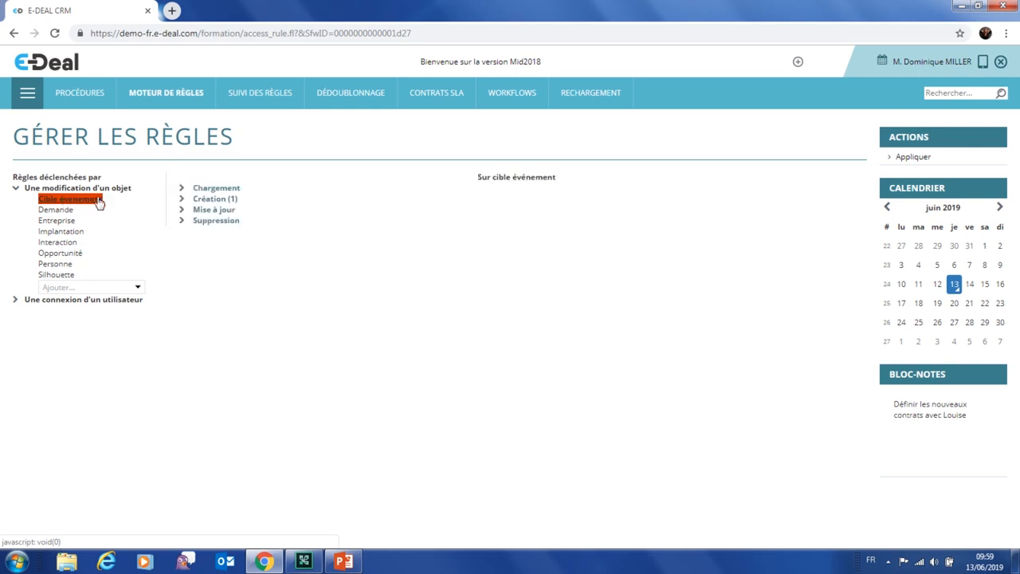
left_click(209, 200)
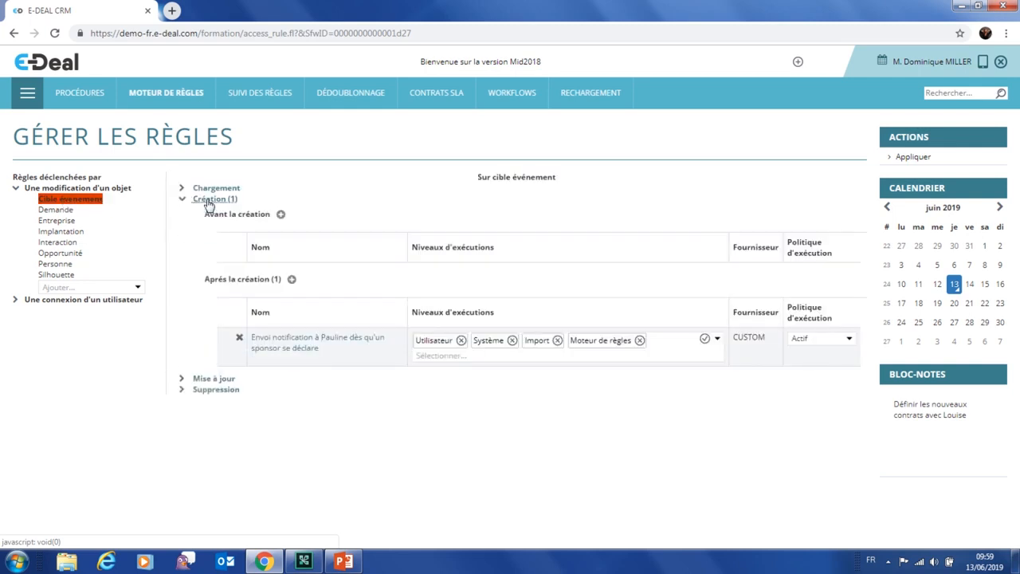
left_click(275, 341)
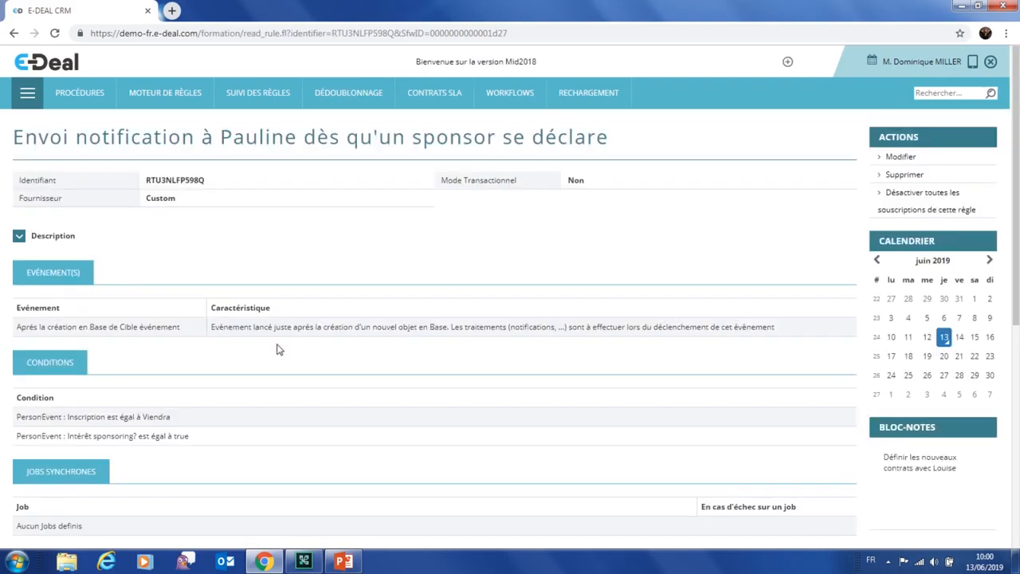
Scroll through the rule's Inscription Viendra and sponsoring-interest conditions, e-mail and interaction jobs, and tracers
scroll(257, 351, "down", 1)
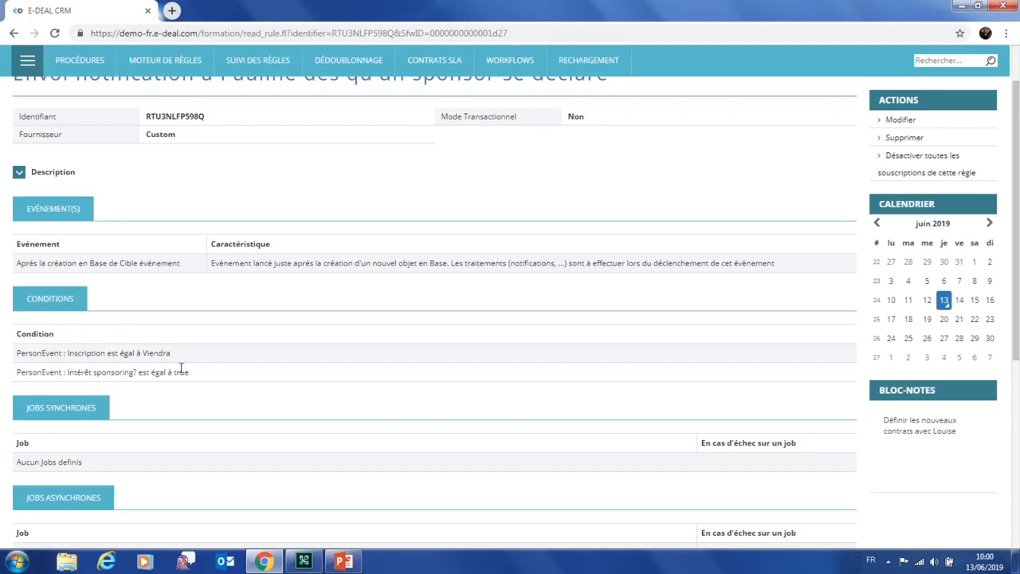
scroll(251, 363, "down", 2)
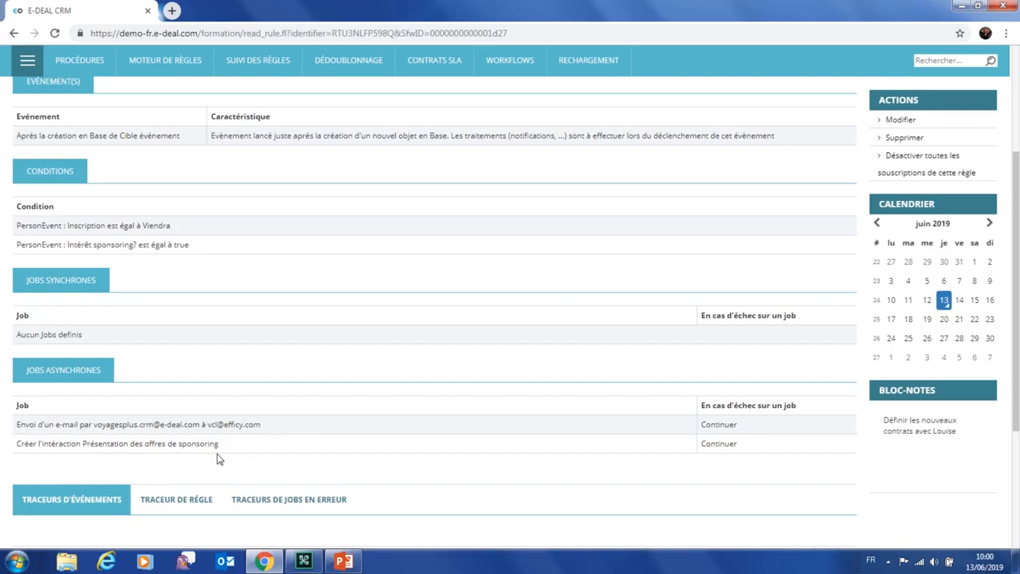
scroll(221, 450, "down", 2)
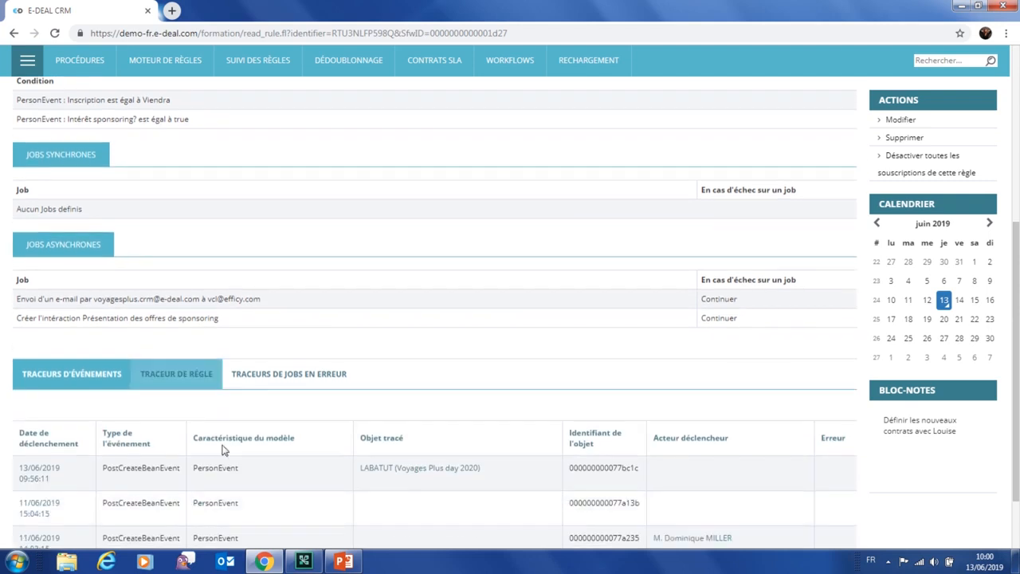
scroll(266, 406, "up", 1)
scroll(265, 404, "up", 5)
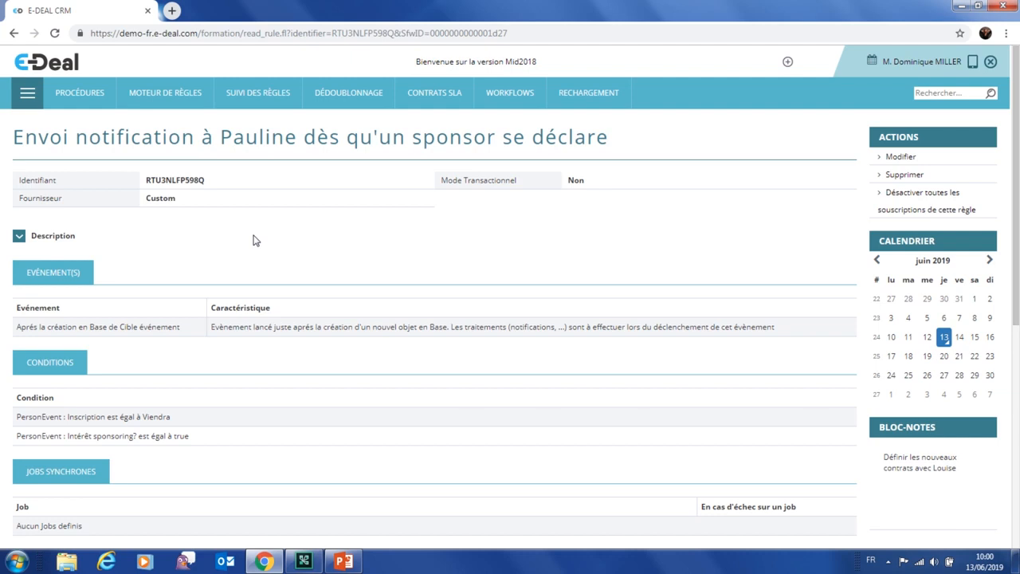
scroll(268, 266, "down", 2)
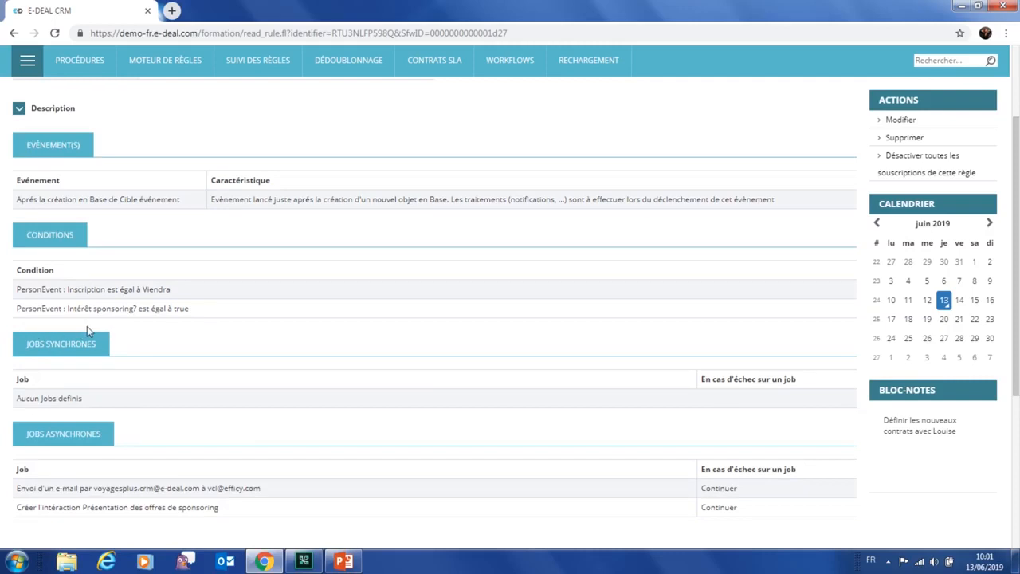
scroll(337, 334, "up", 2)
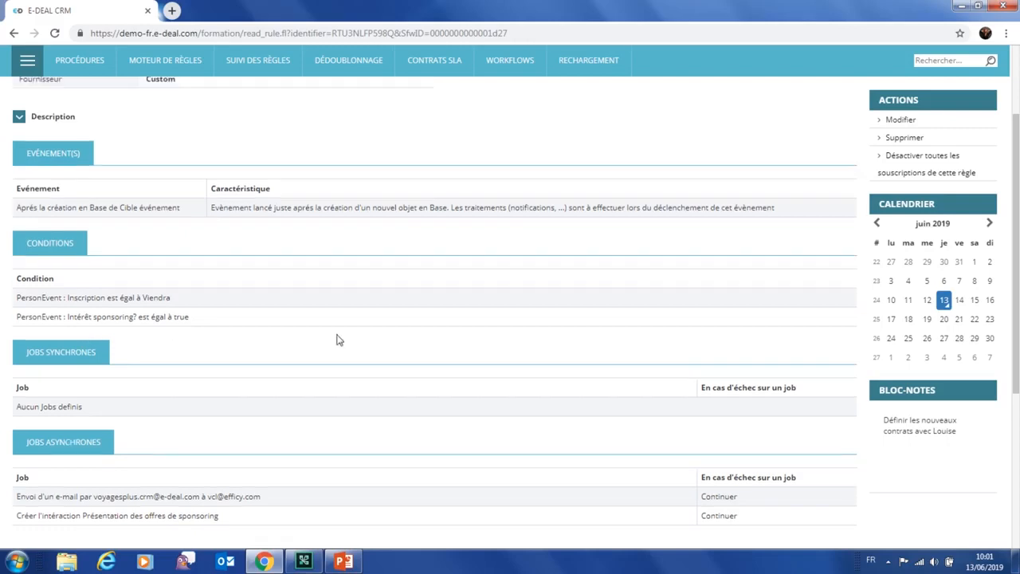
Switch to the Marketing module and open Voyages Plus day 2020 from Opérations > Événements
left_click(22, 97)
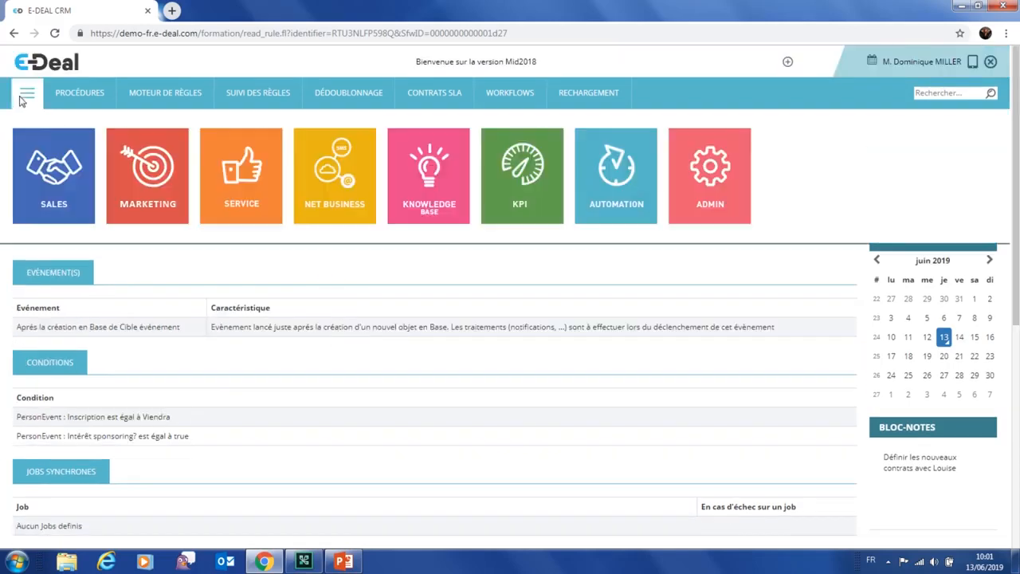
left_click(146, 193)
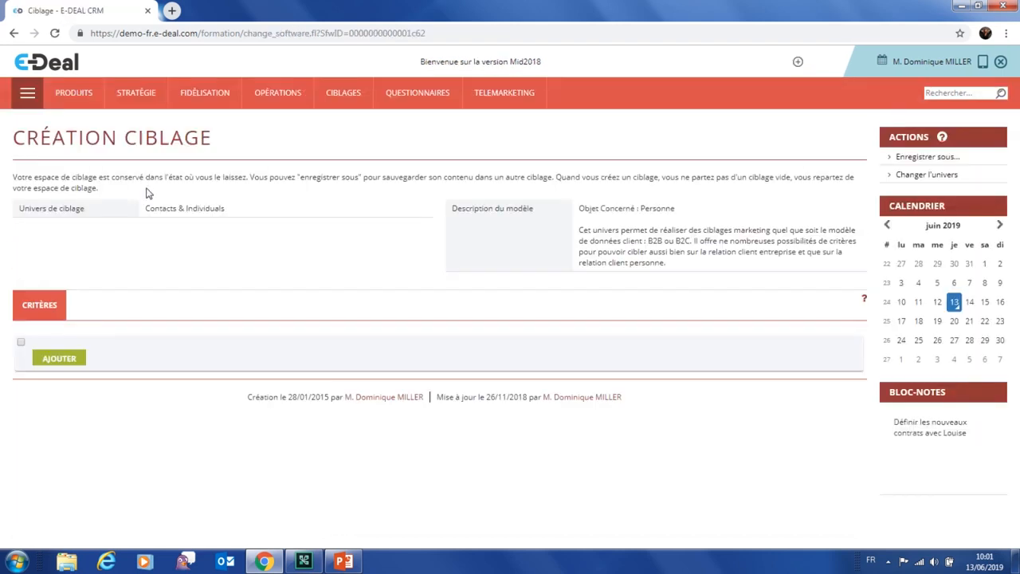
mouse_move(274, 100)
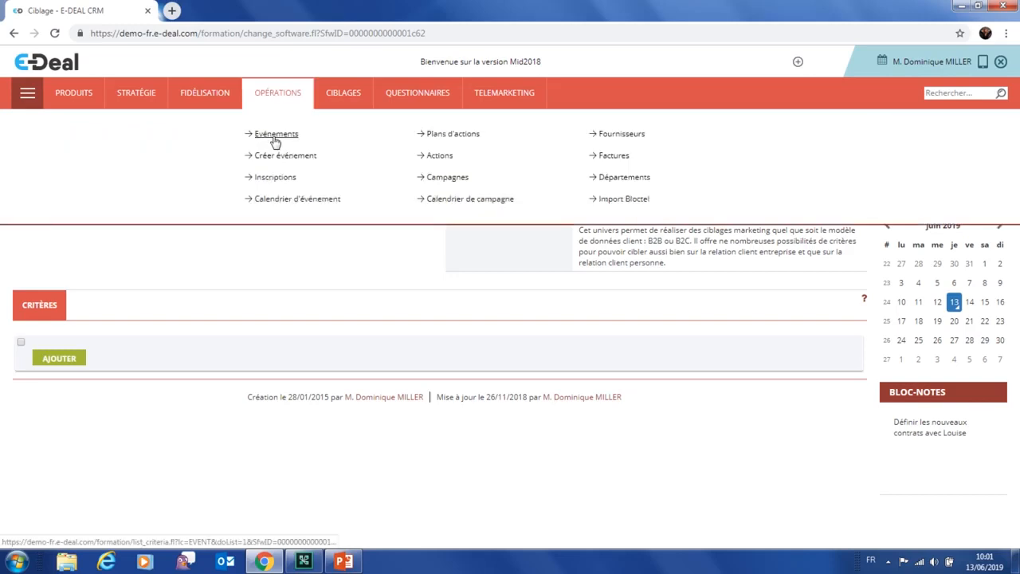
left_click(274, 134)
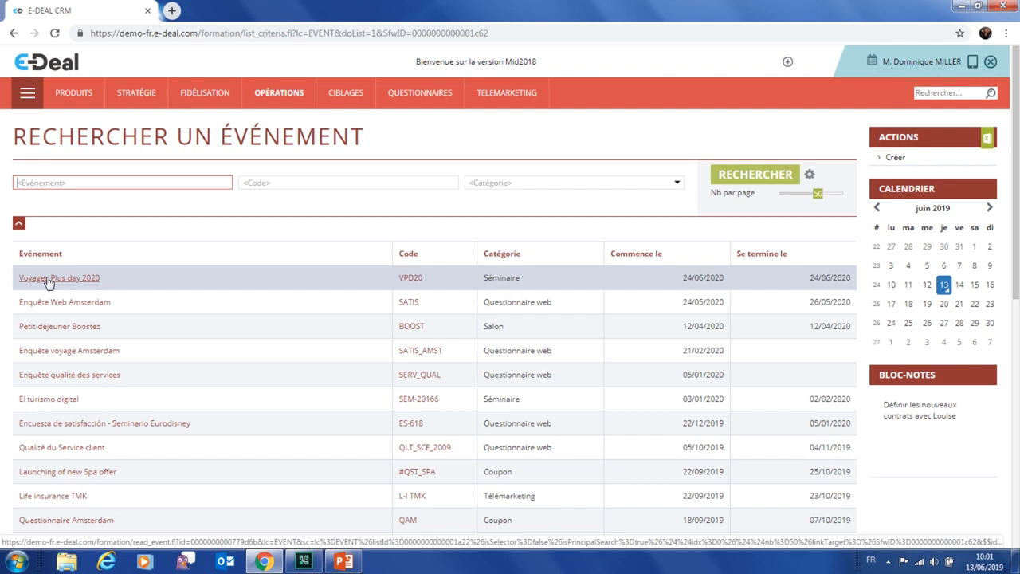
left_click(48, 280)
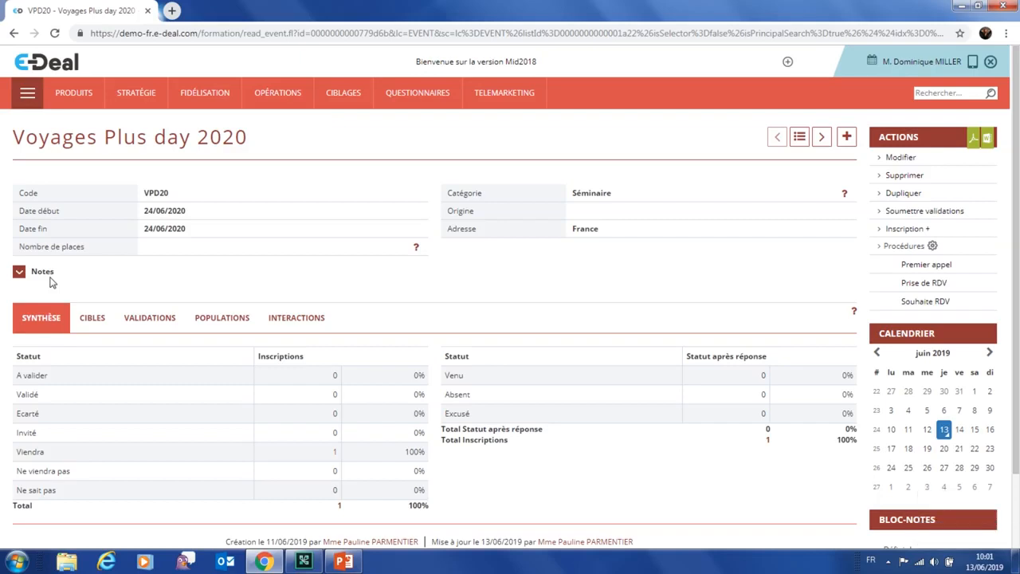
left_click(88, 322)
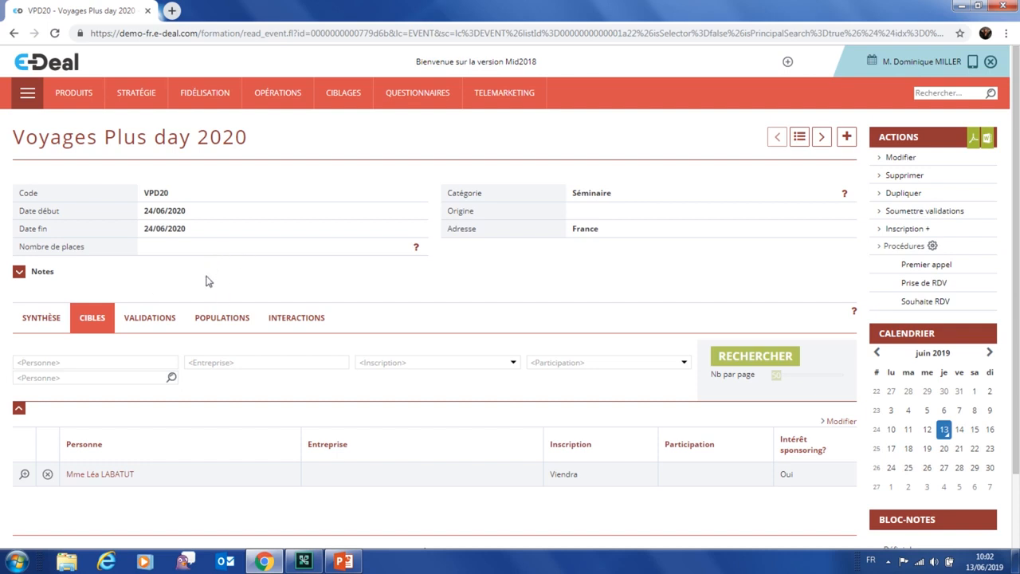
left_click(44, 321)
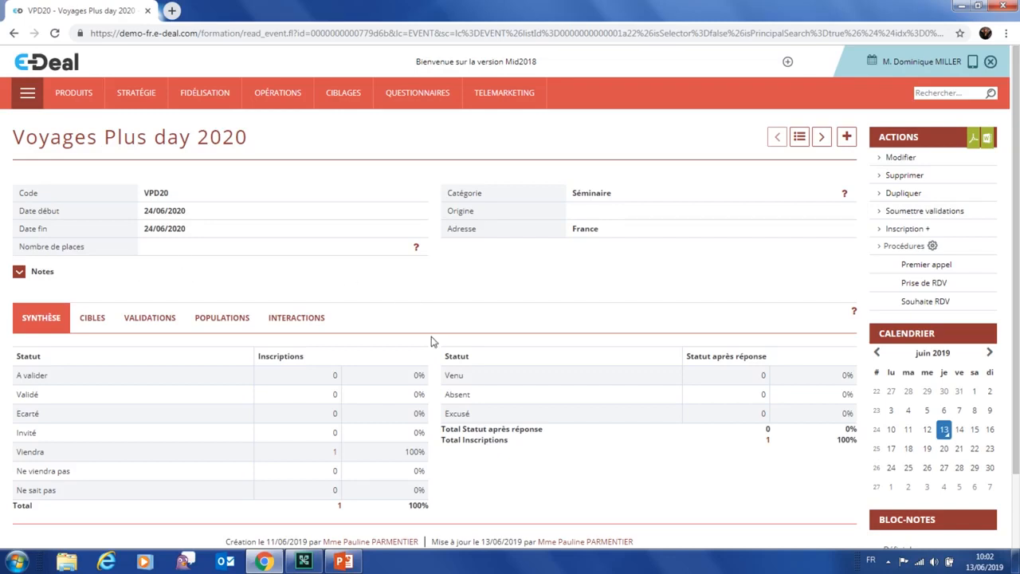
scroll(359, 341, "down", 1)
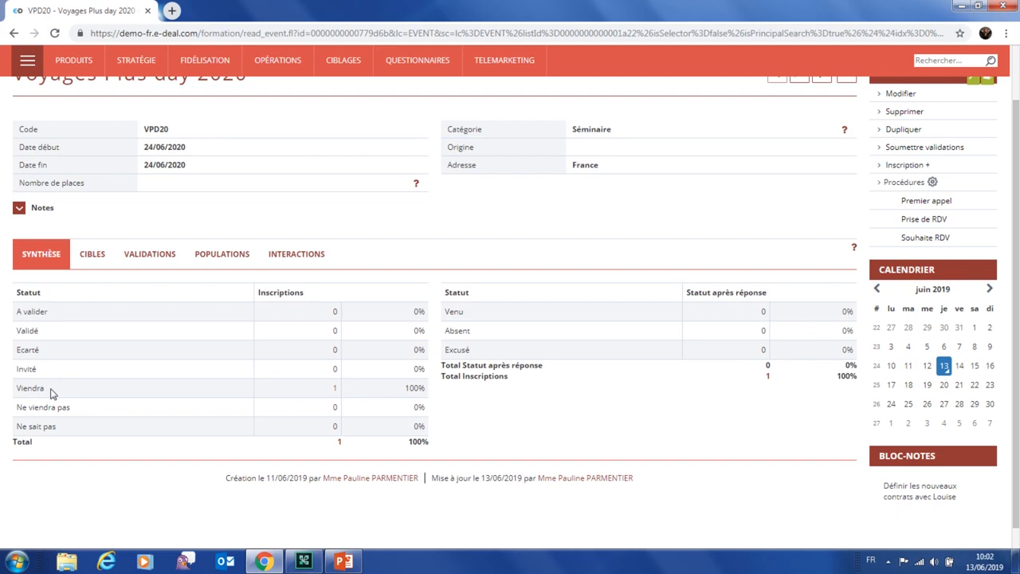
Save the event's single Viendra registrant as population 'Population inscrits V+' and start a new e-mailing for it
left_click(335, 392)
type("Population")
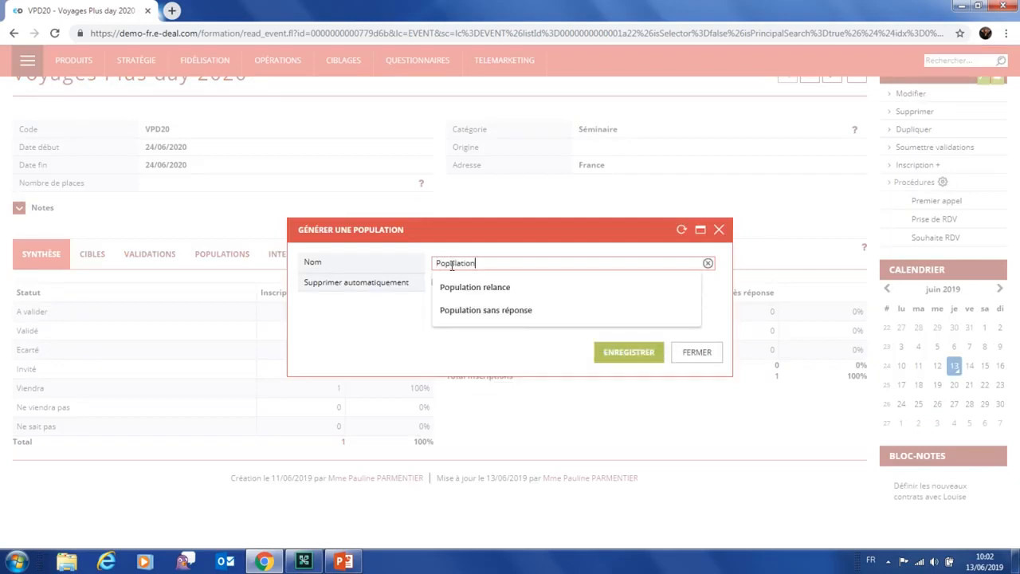
type(" ins")
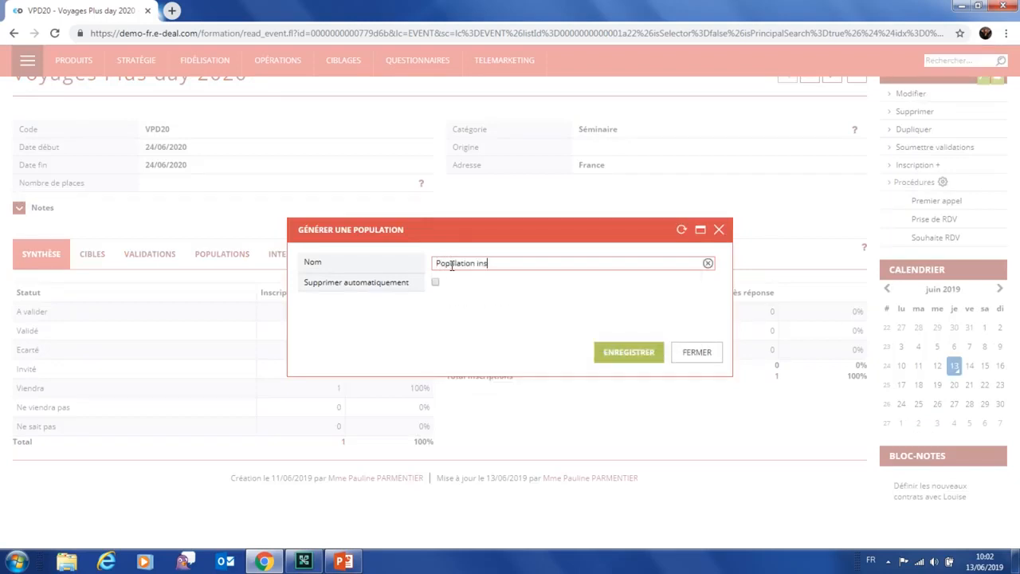
type("crits V+")
left_click(606, 356)
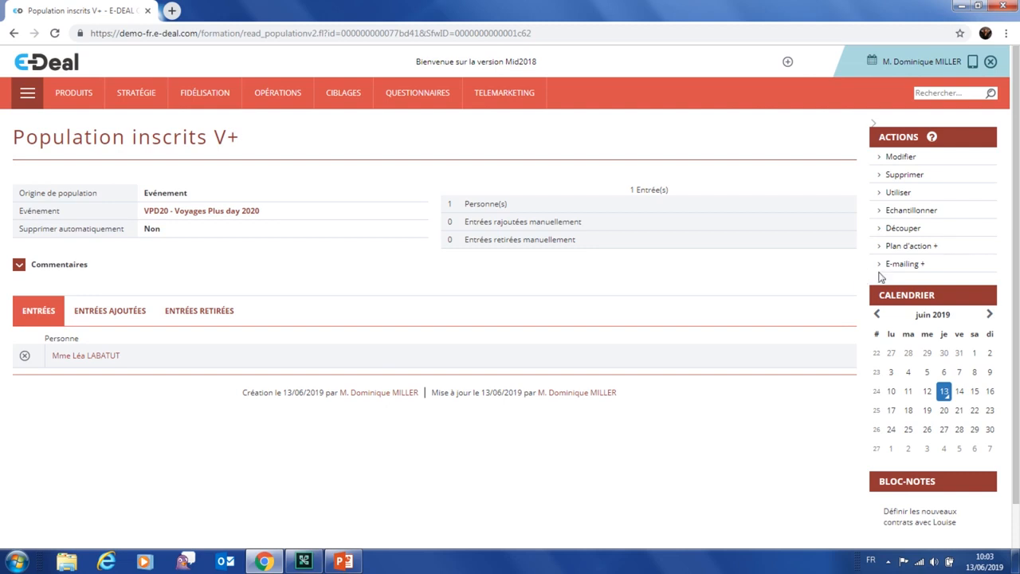
left_click(897, 267)
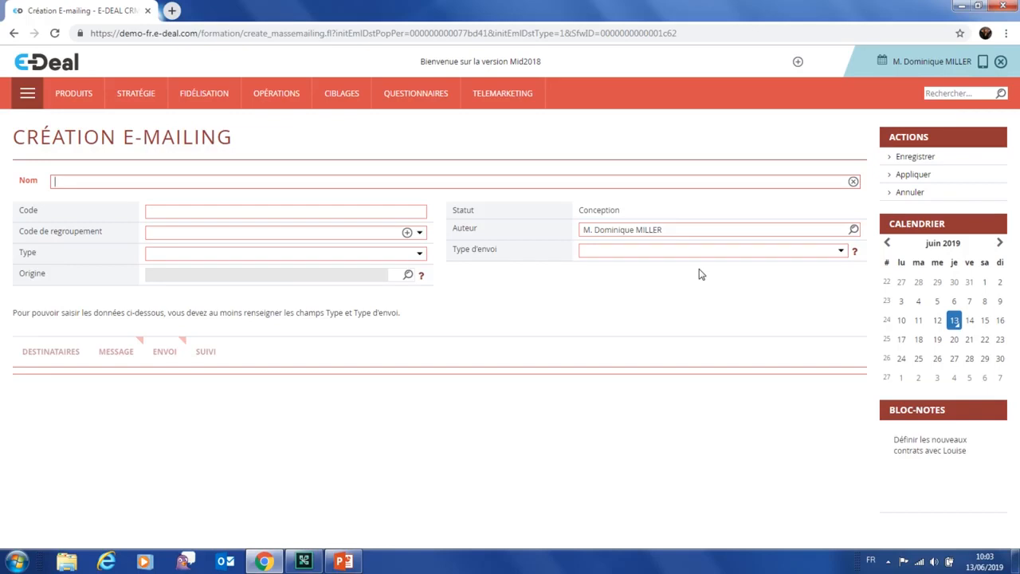
Go through Opérations > Événements to the event list and open Voyages Plus day 2020
left_click(32, 99)
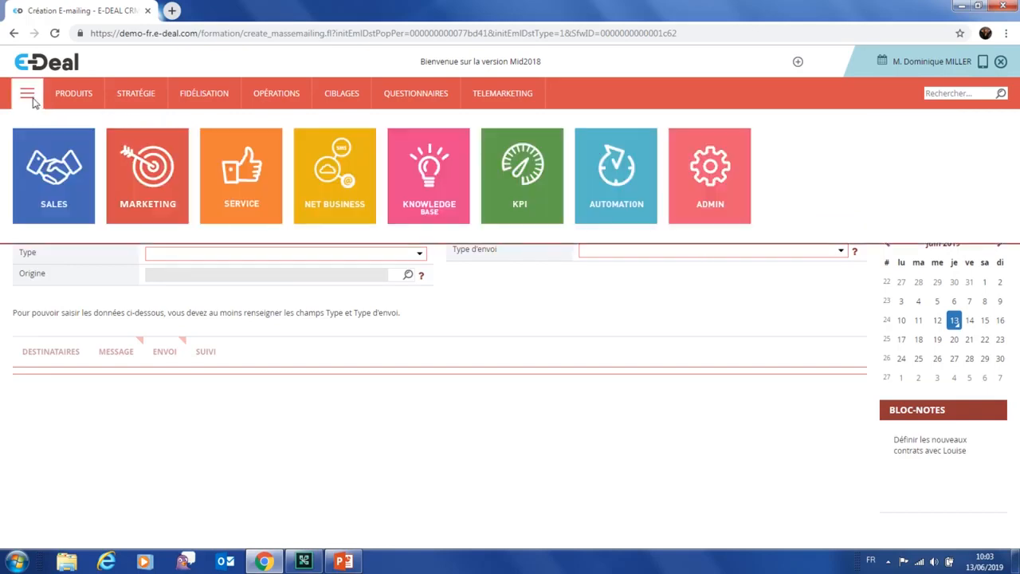
left_click(340, 105)
left_click(286, 102)
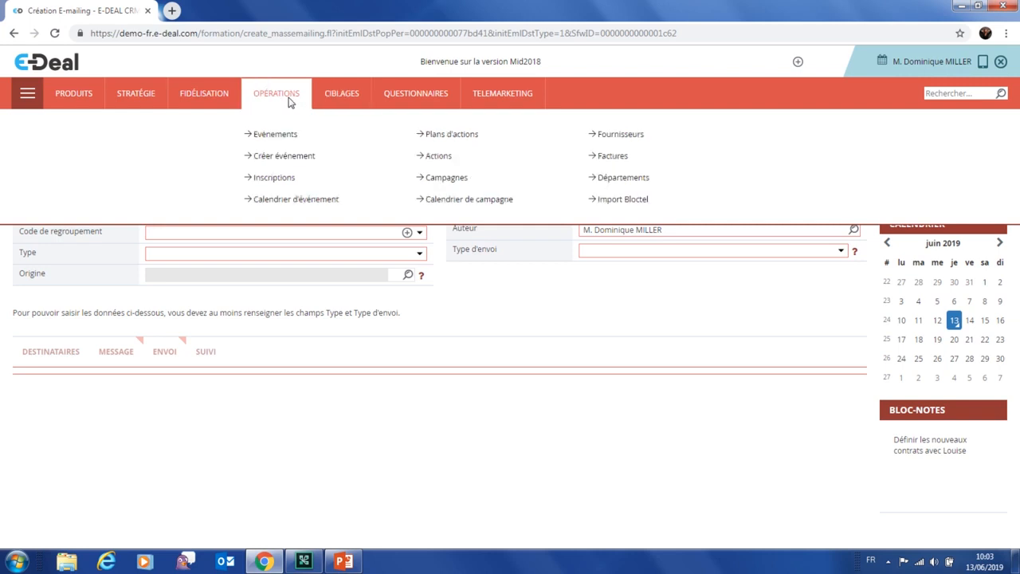
left_click(279, 134)
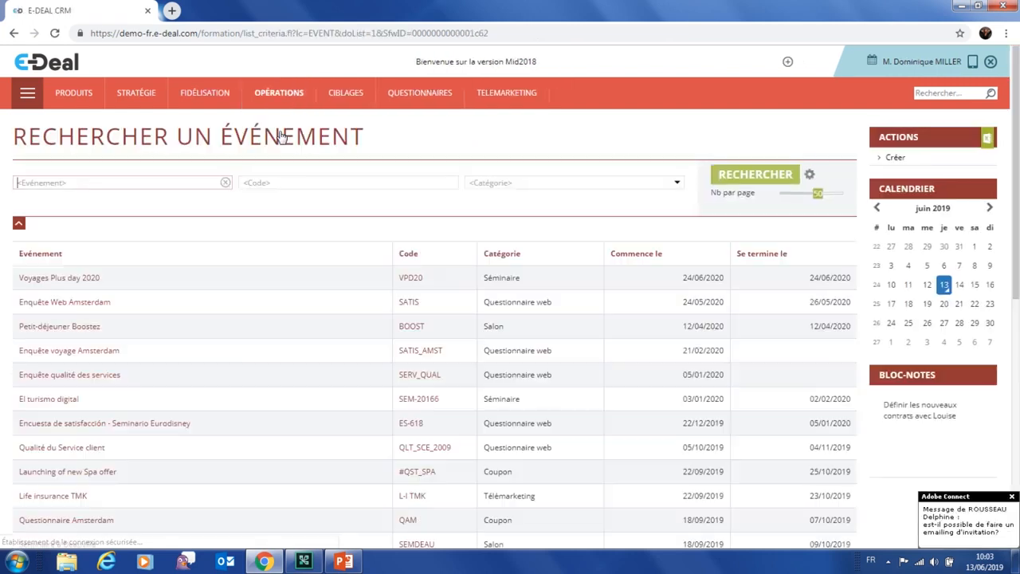
left_click(70, 281)
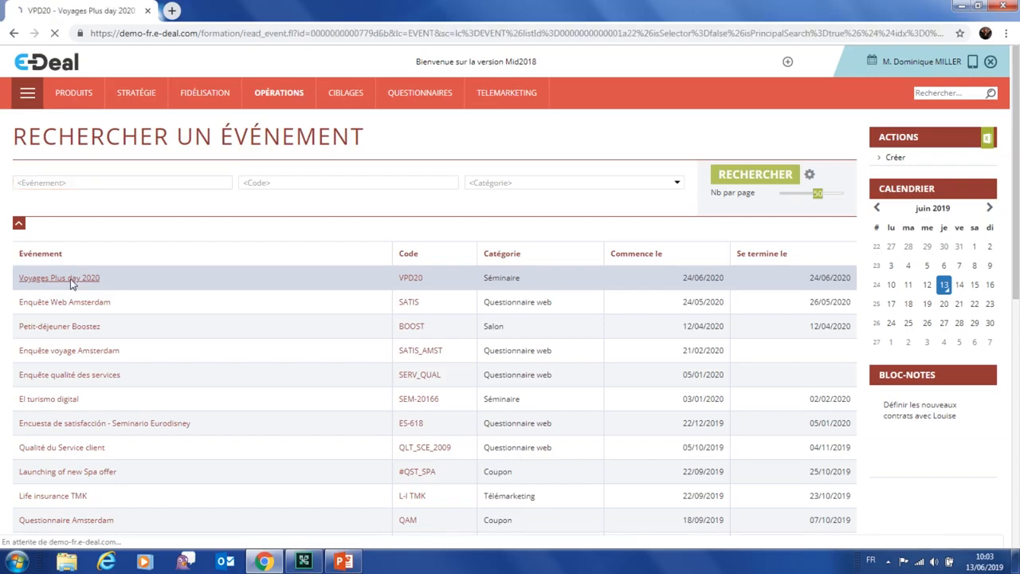
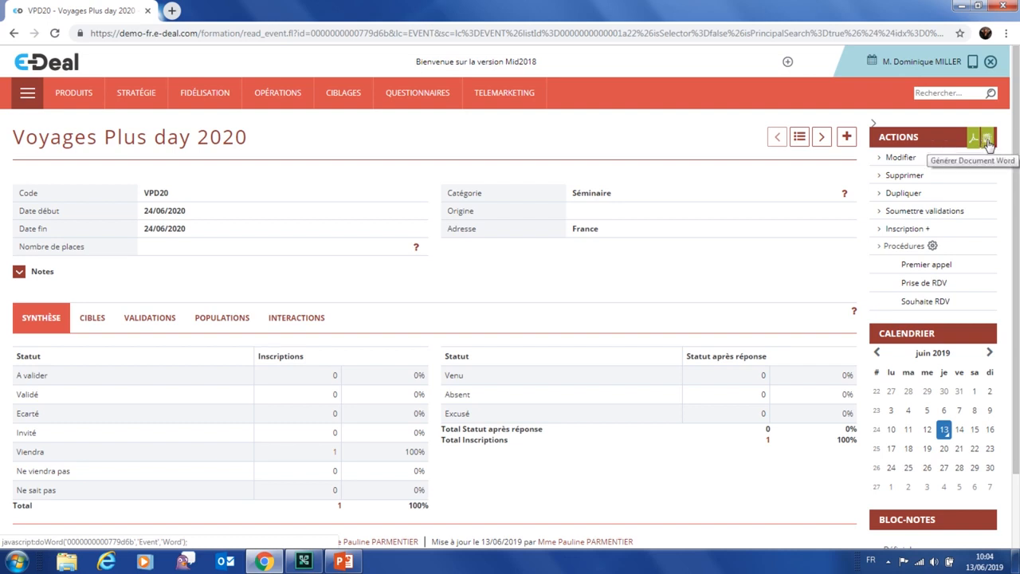
Generate the Feuille d'émargement Evénement attendance sheet from the event's Word templates and open the .doc
left_click(988, 141)
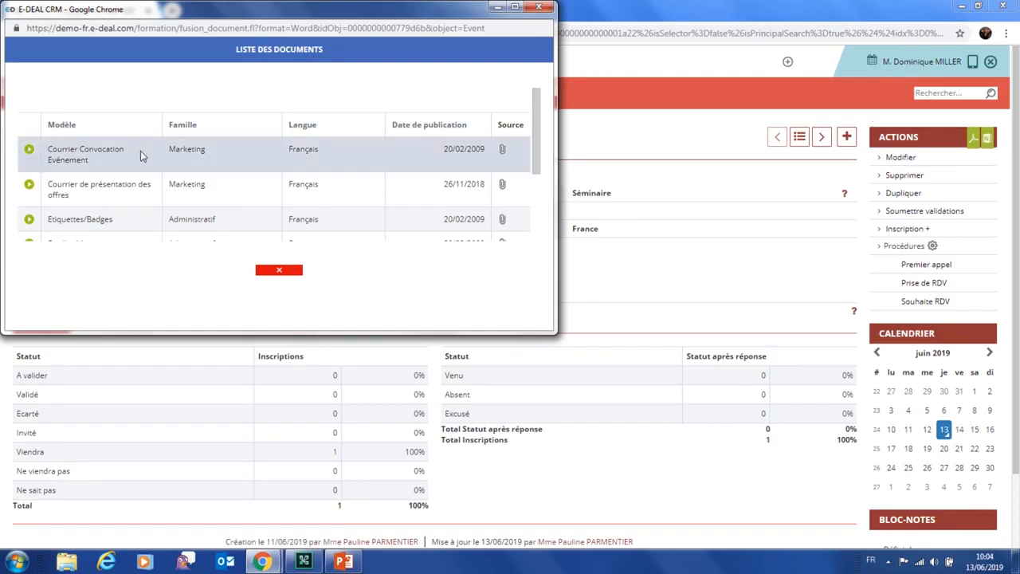
scroll(141, 151, "down", 1)
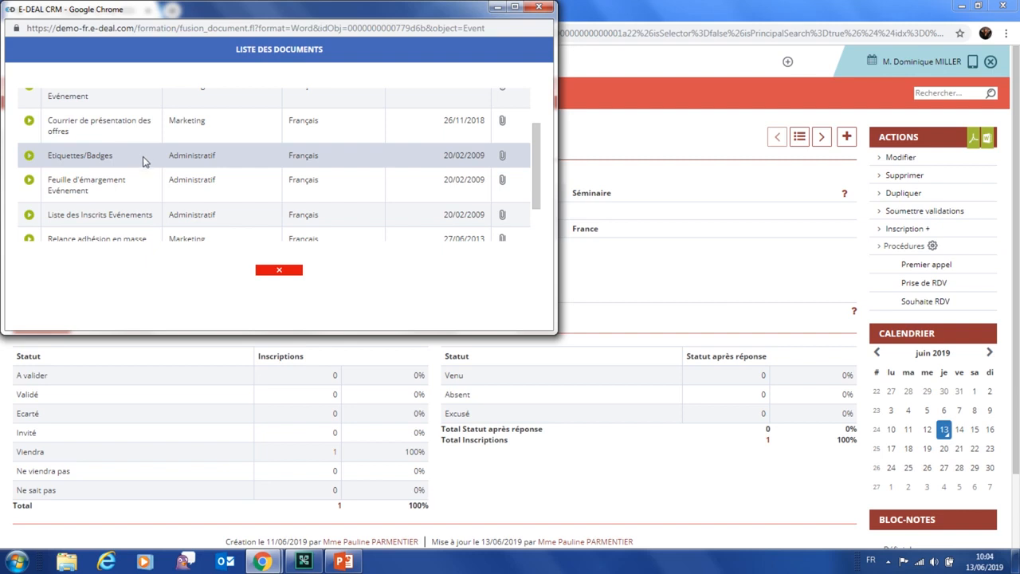
left_click(30, 183)
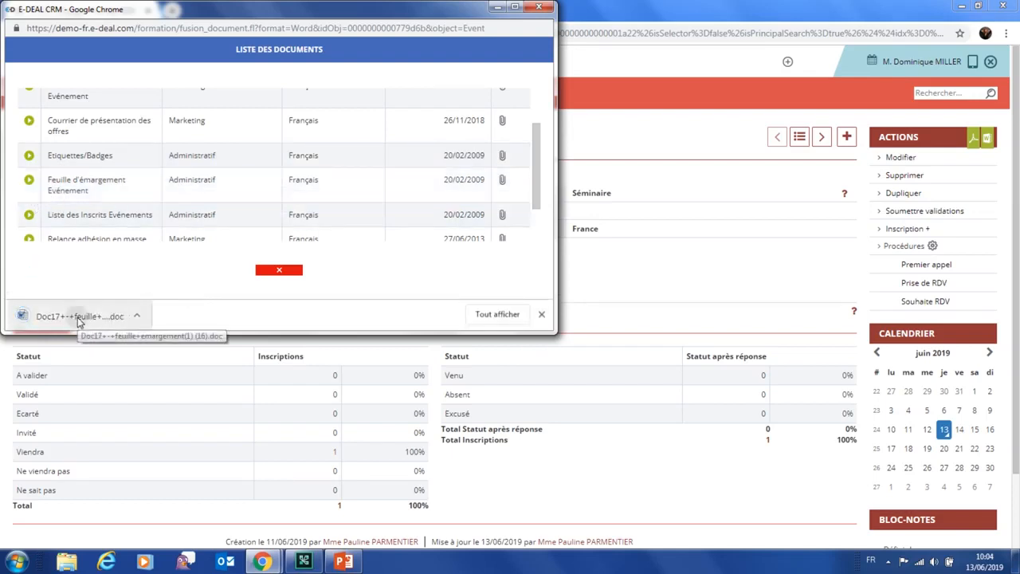
left_click(80, 318)
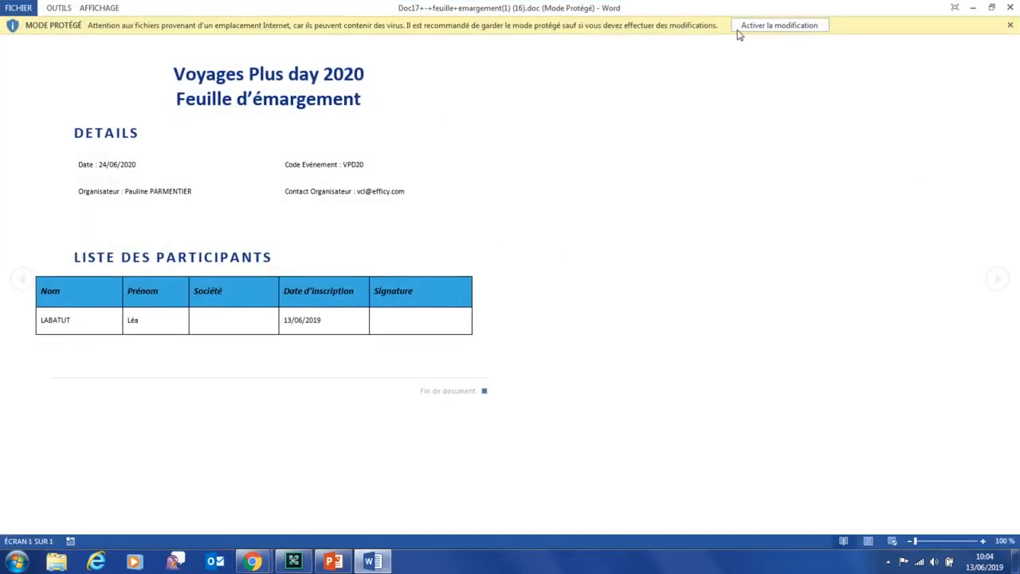
Enable editing of the attendance sheet, check its event details and one-row participant table, then close Word
left_click(777, 25)
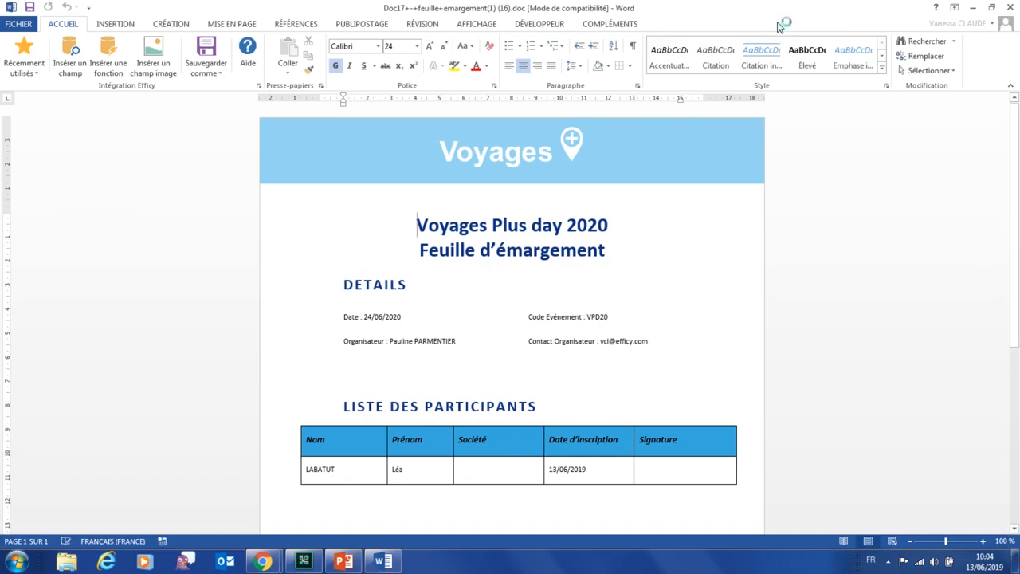
scroll(707, 291, "down", 5)
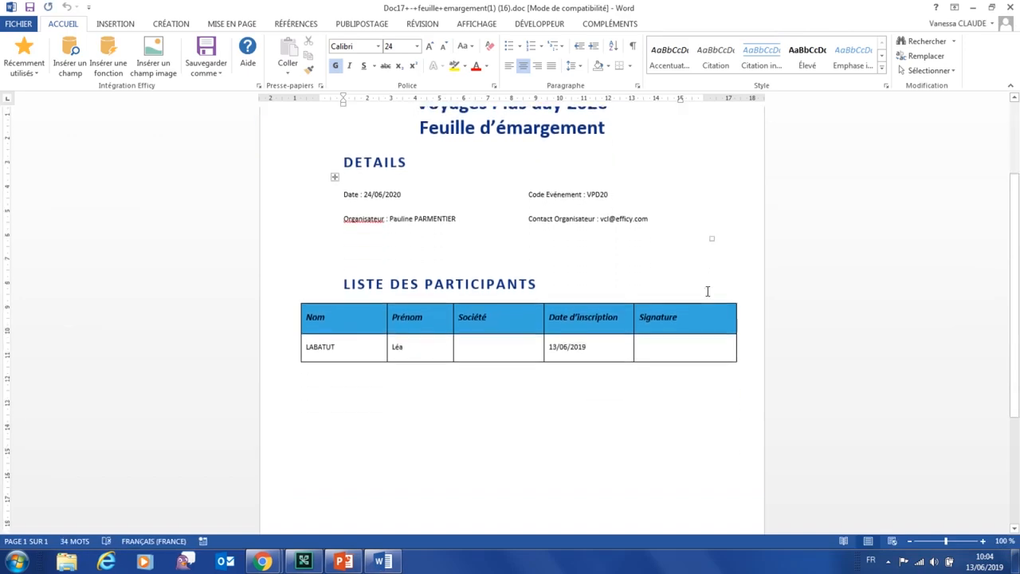
scroll(706, 291, "up", 3)
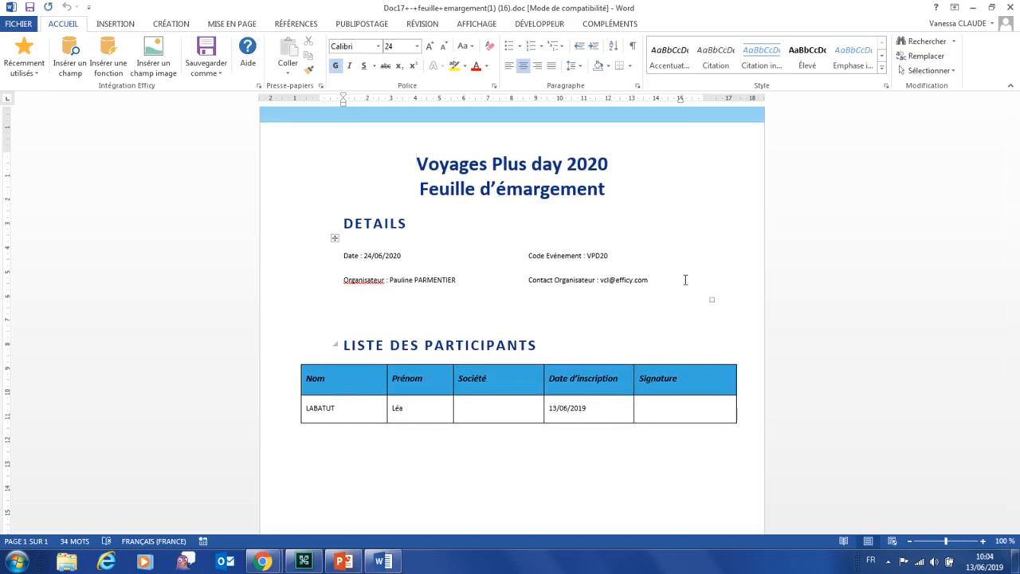
scroll(684, 280, "up", 2)
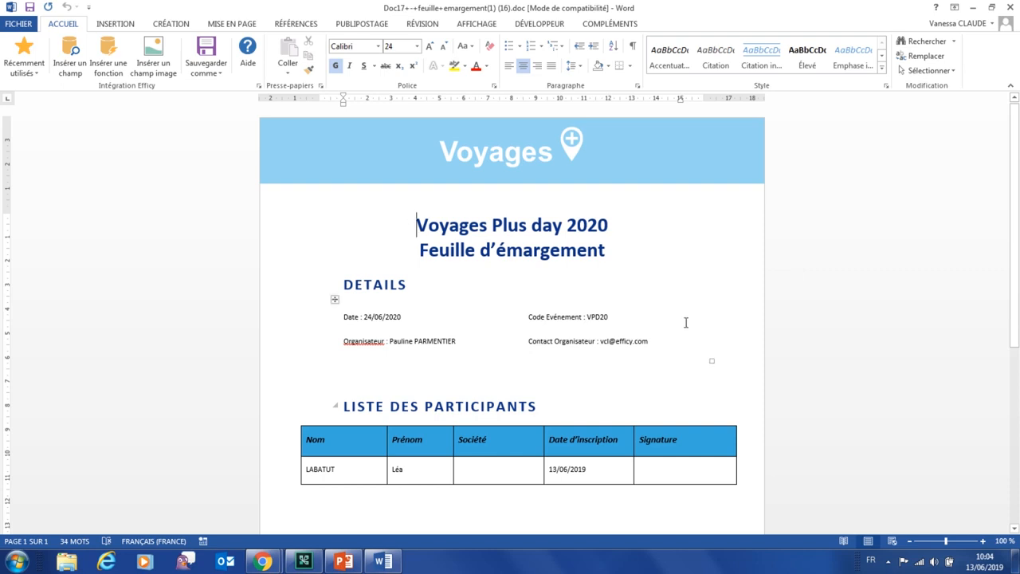
scroll(685, 322, "down", 3)
scroll(687, 326, "down", 4)
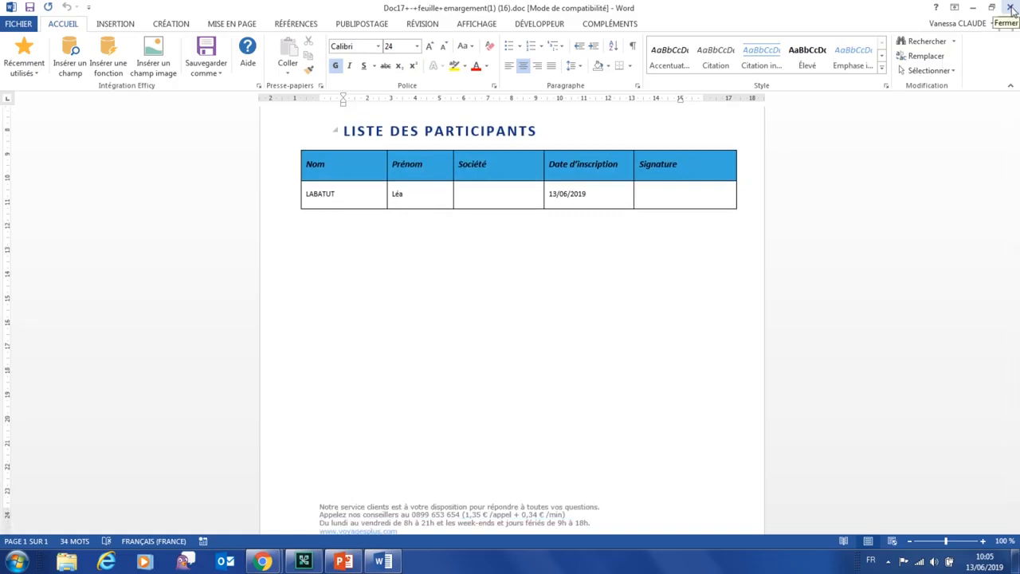
left_click(1011, 8)
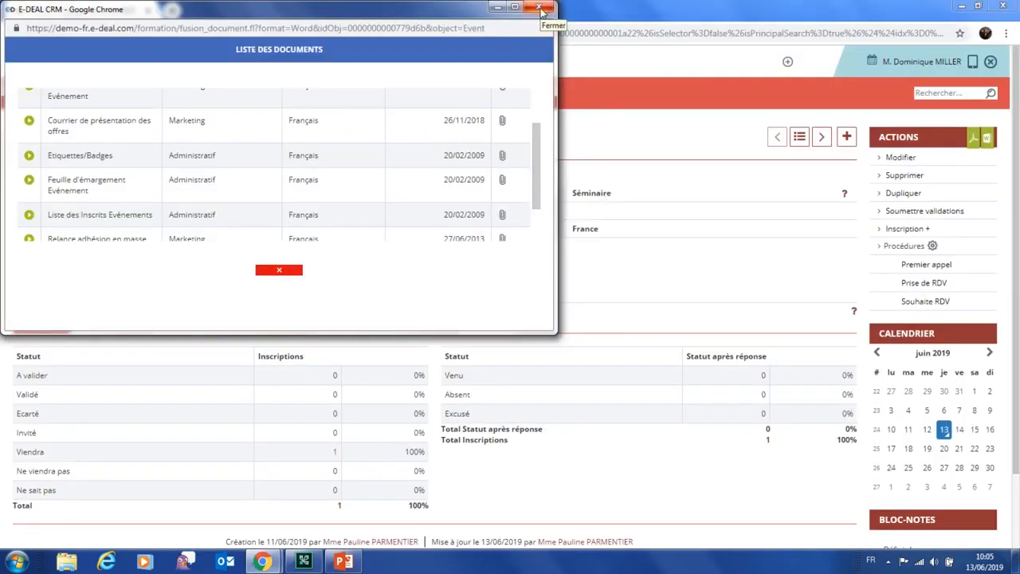
Close the Liste des documents popup to get back to the Voyages Plus day 2020 event page
left_click(539, 8)
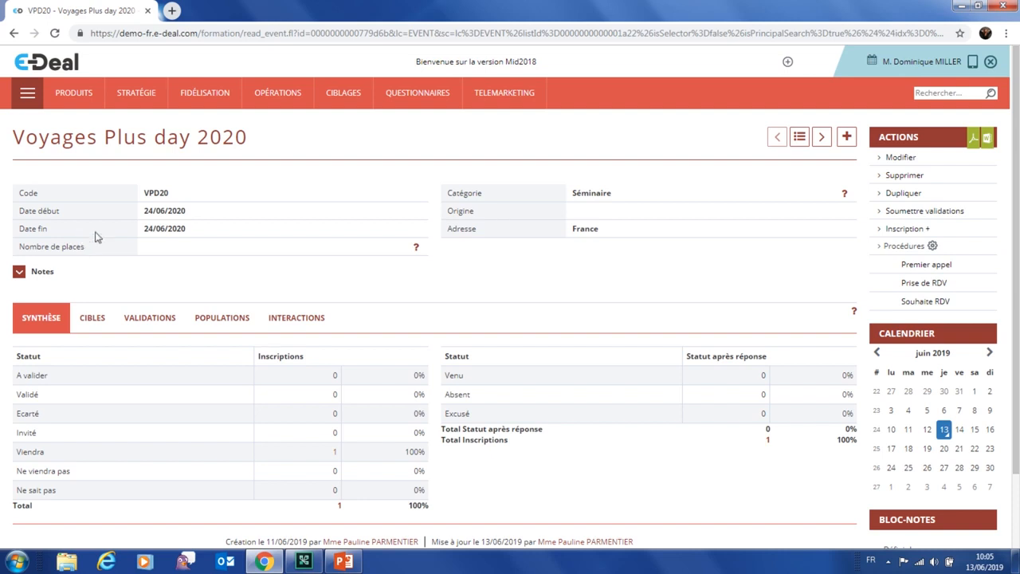
Filter the CIBLES targets by the attendee's surname and set their Participation to Venu
left_click(92, 318)
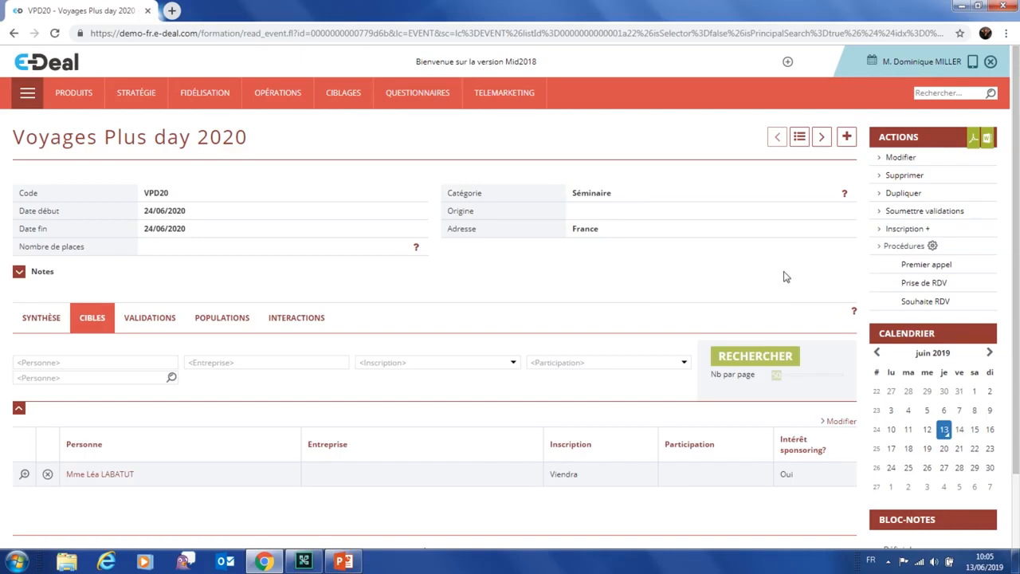
scroll(765, 251, "down", 1)
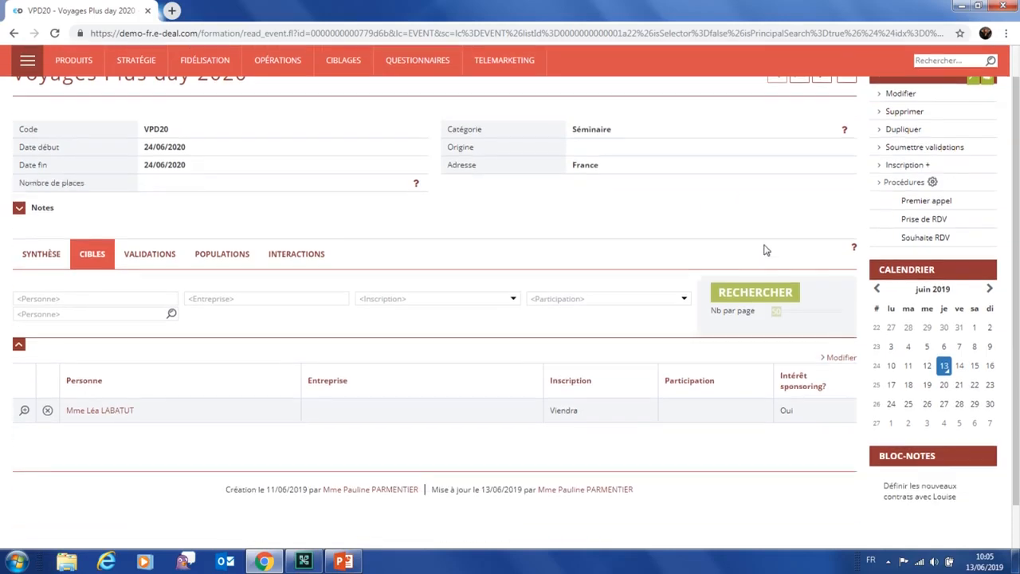
left_click(54, 297)
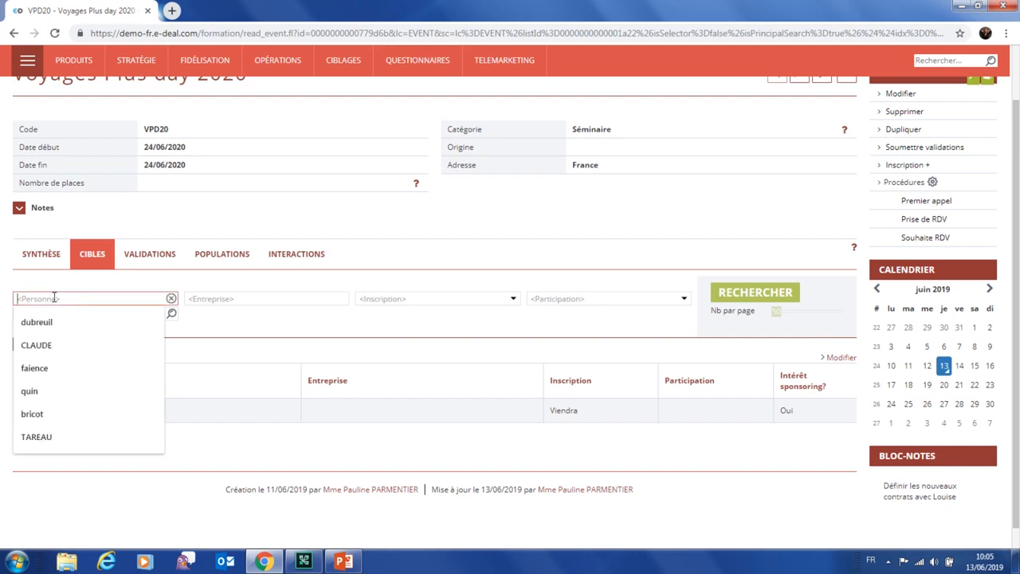
type("laba")
left_click(35, 342)
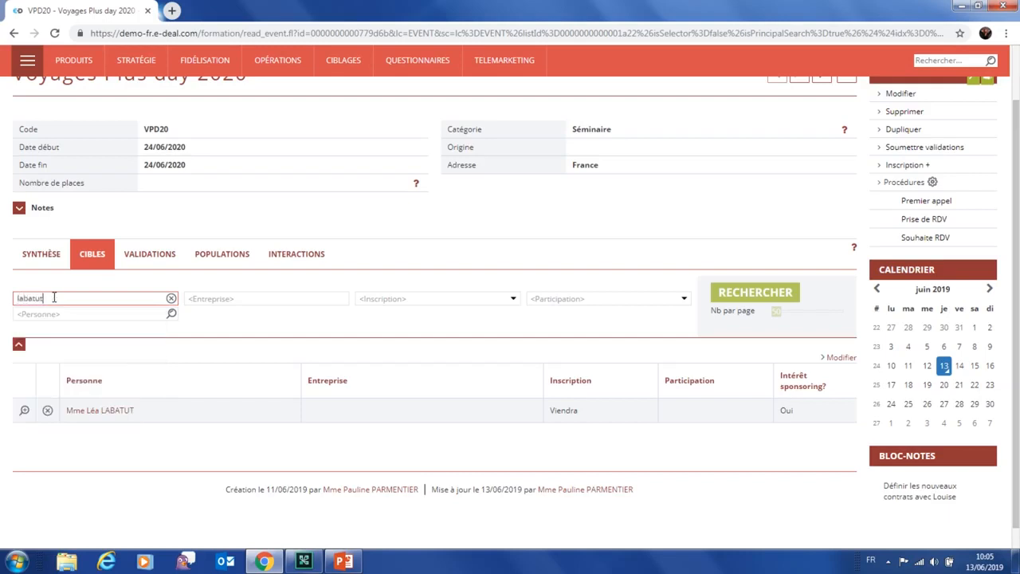
left_click(773, 299)
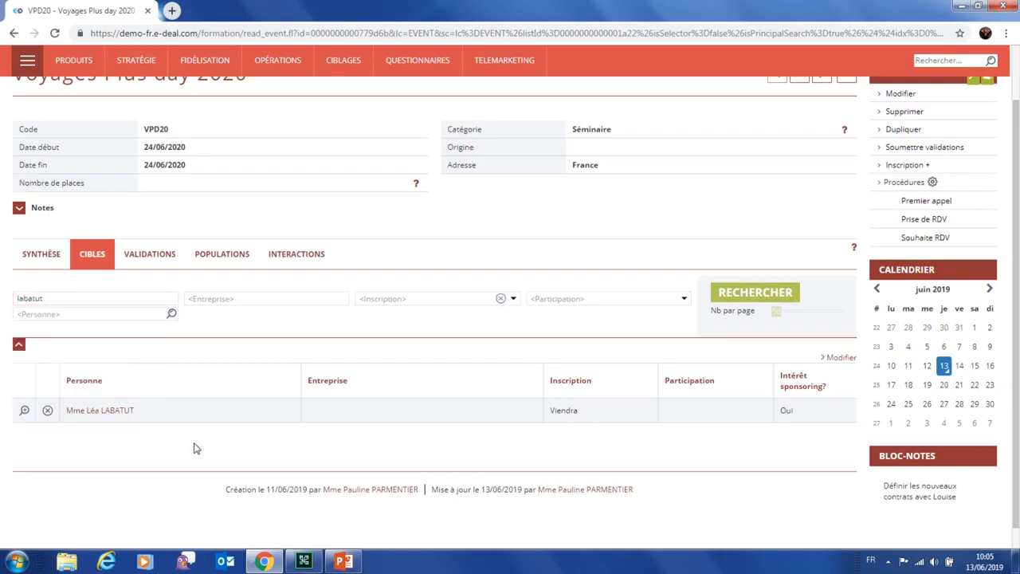
left_click(848, 360)
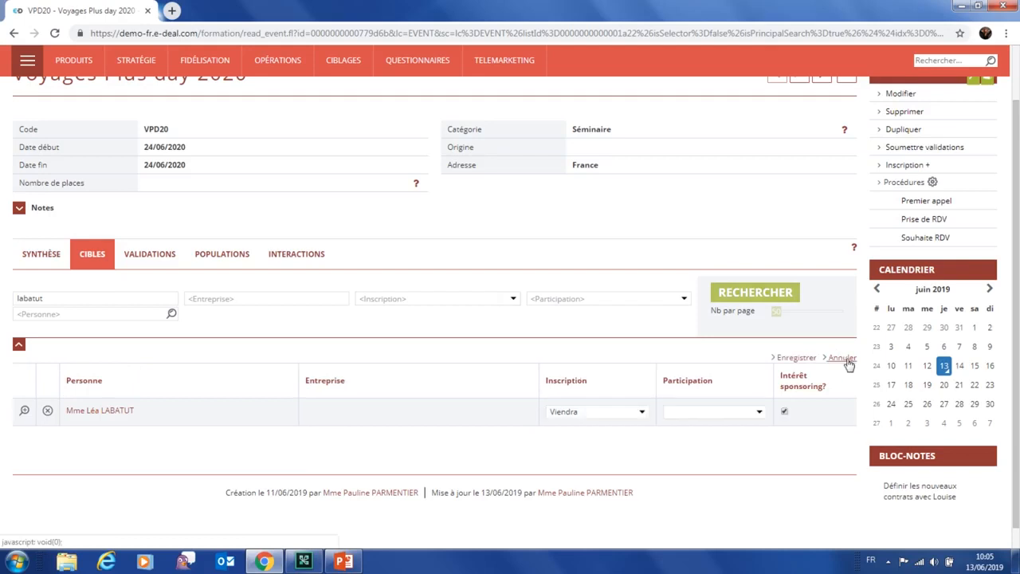
left_click(724, 411)
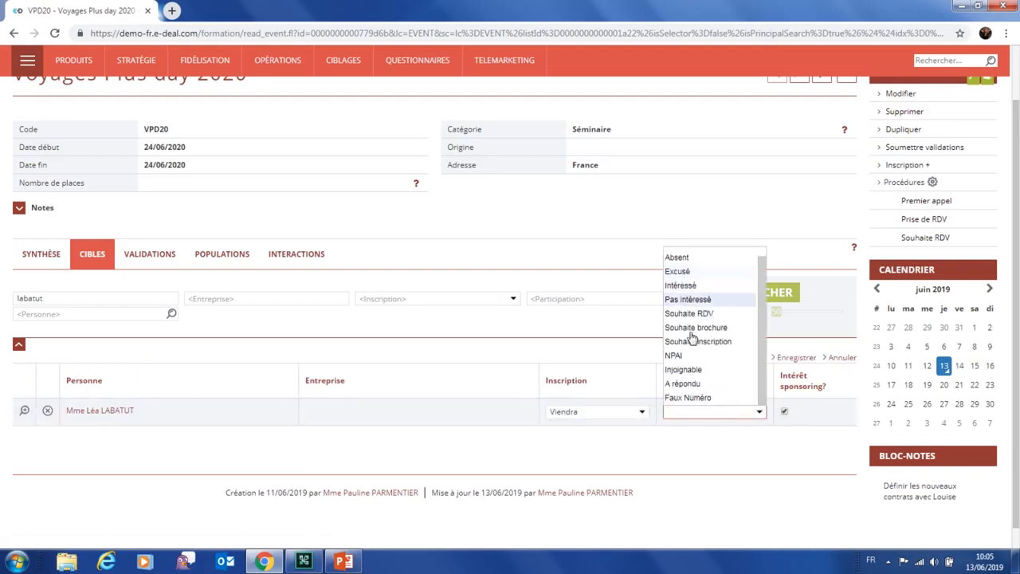
left_click(682, 255)
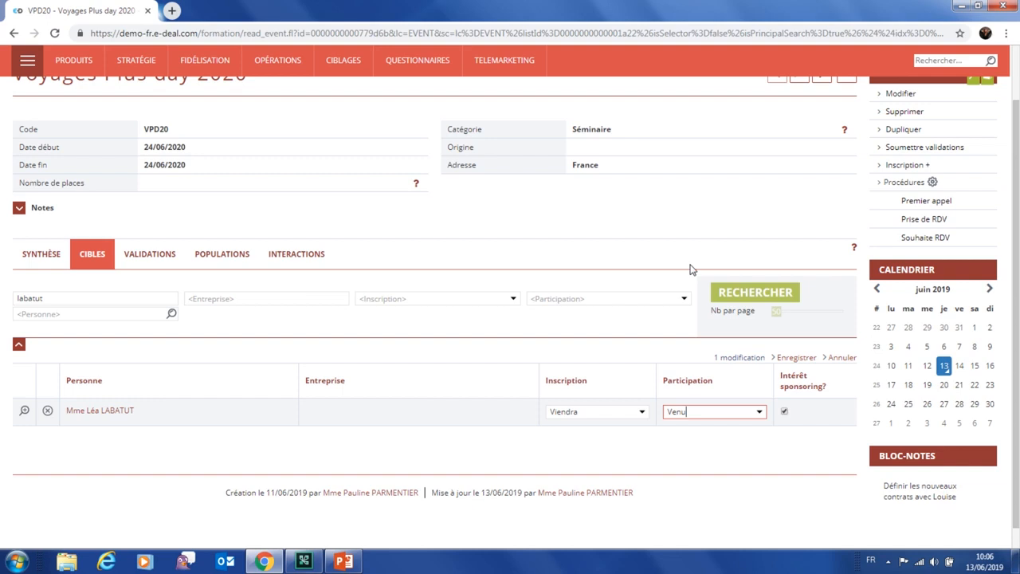
left_click(807, 360)
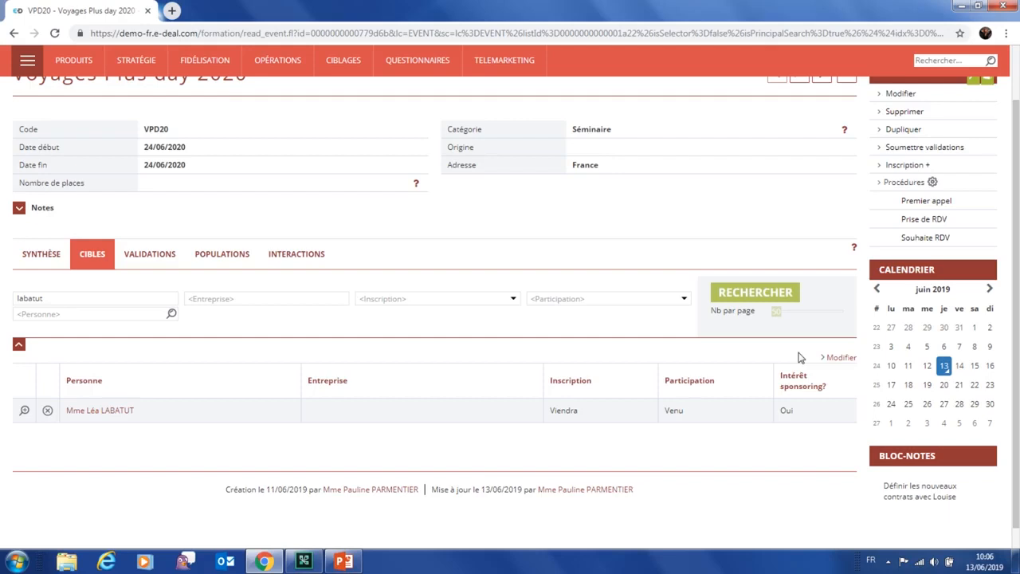
left_click(913, 168)
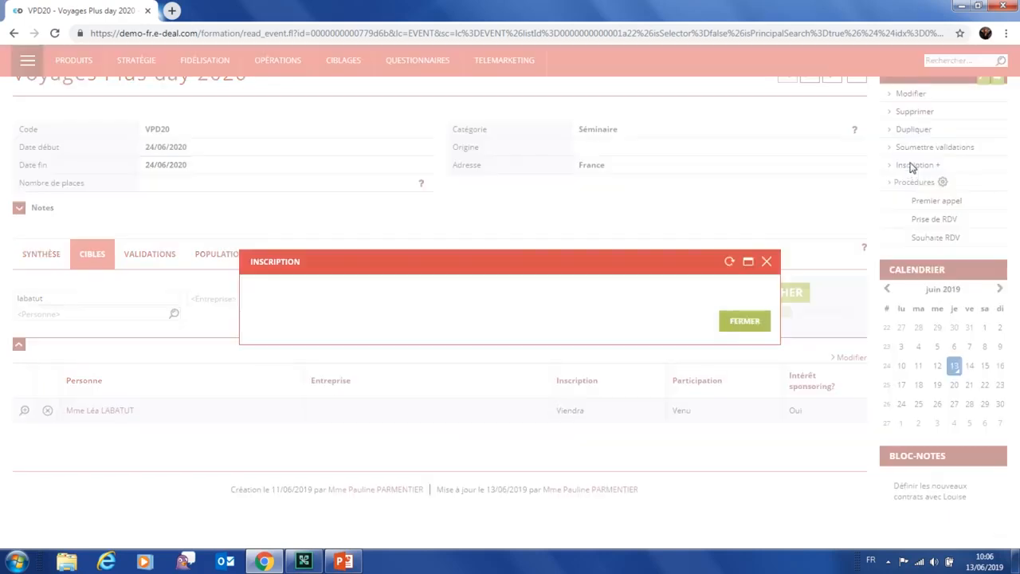
left_click(765, 264)
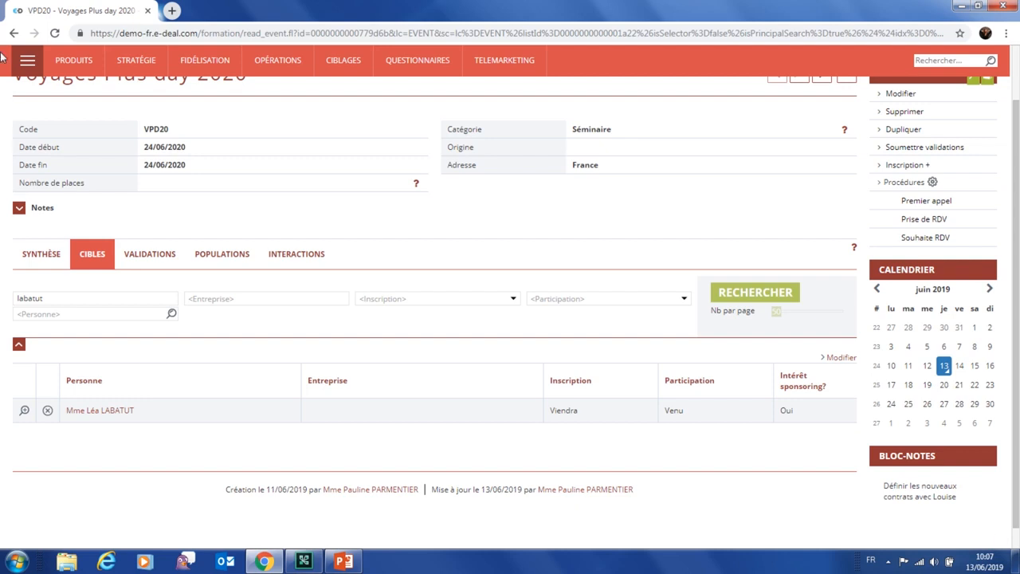
In Net Business, open the Invitation à la Conférence Tourisme d'Affaires e-mailing campaign
left_click(27, 60)
left_click(356, 155)
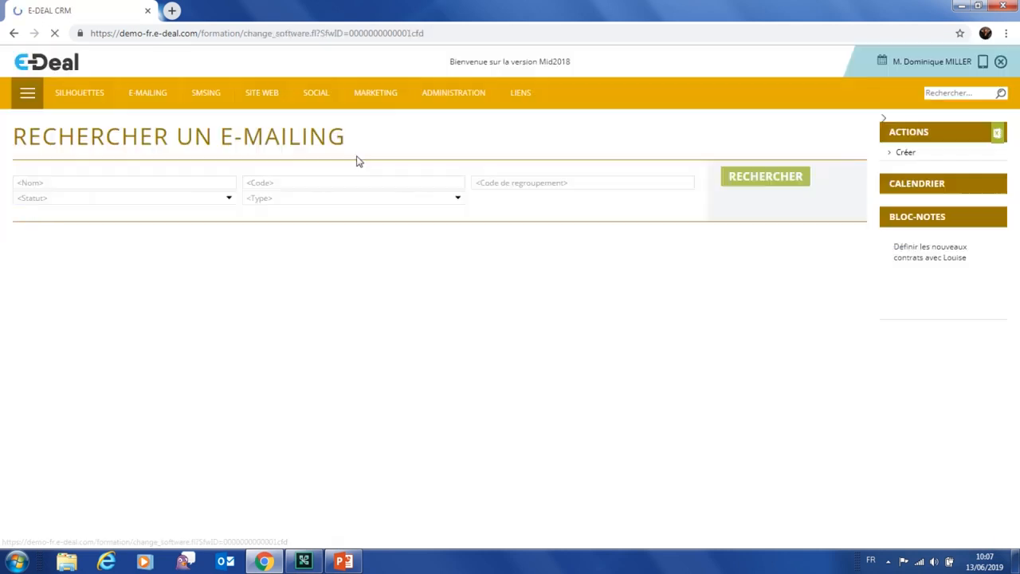
mouse_move(144, 88)
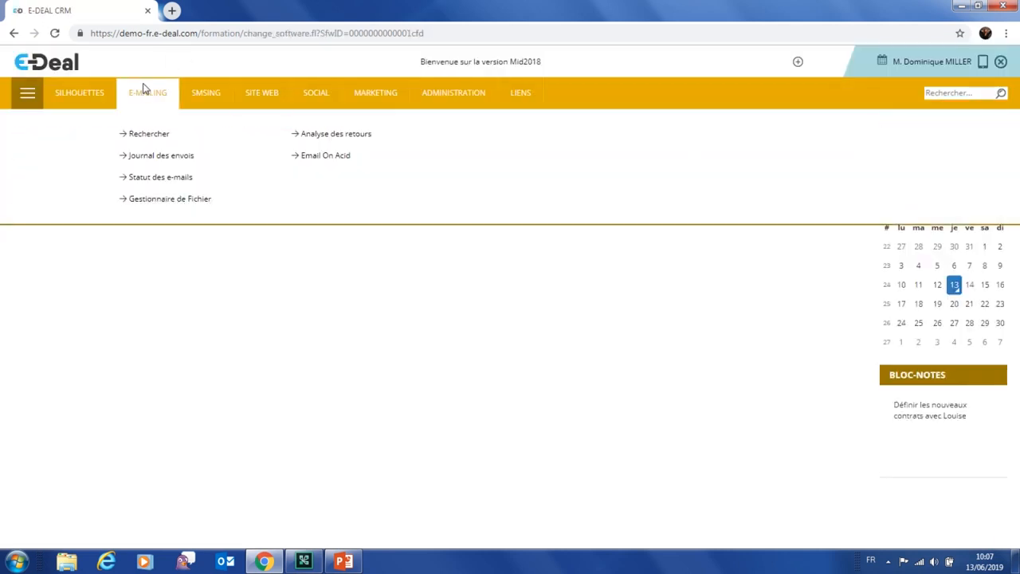
left_click(146, 134)
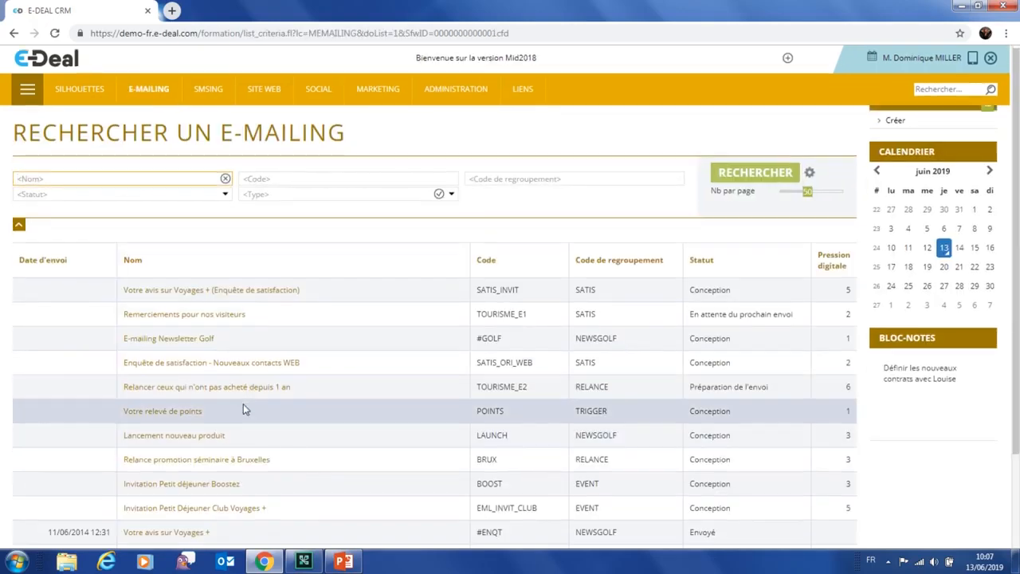
scroll(239, 410, "down", 1)
left_click(204, 498)
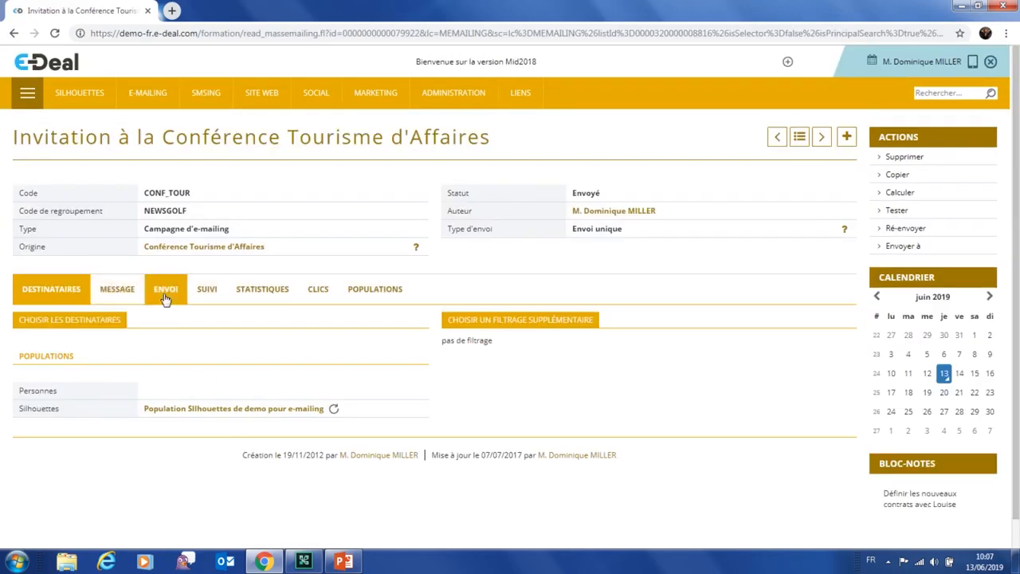
Review the campaign's ENVOI settings and MESSAGE content, then return to the marketing targeting module
left_click(166, 293)
scroll(201, 404, "down", 1)
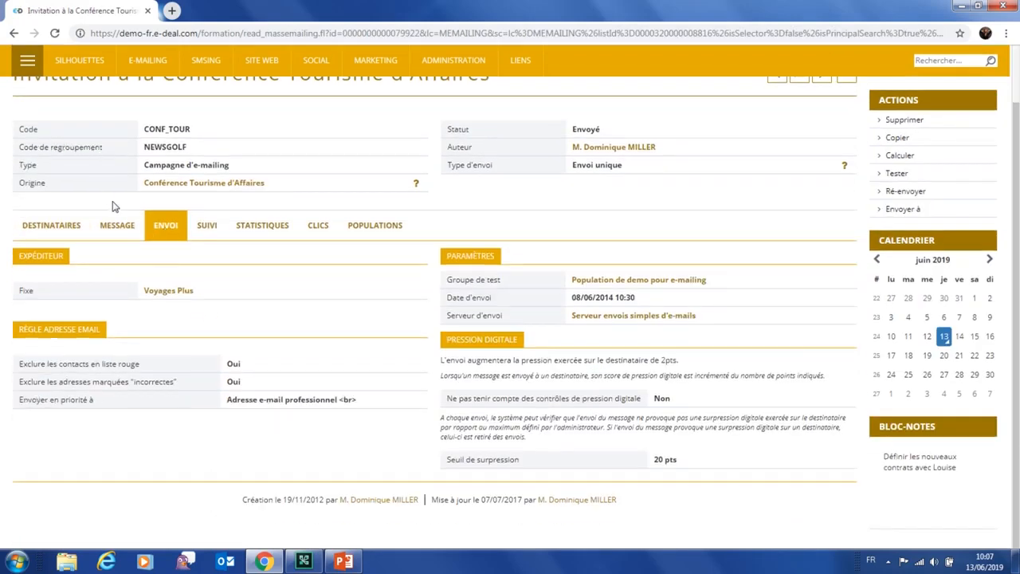
left_click(117, 226)
scroll(285, 495, "down", 2)
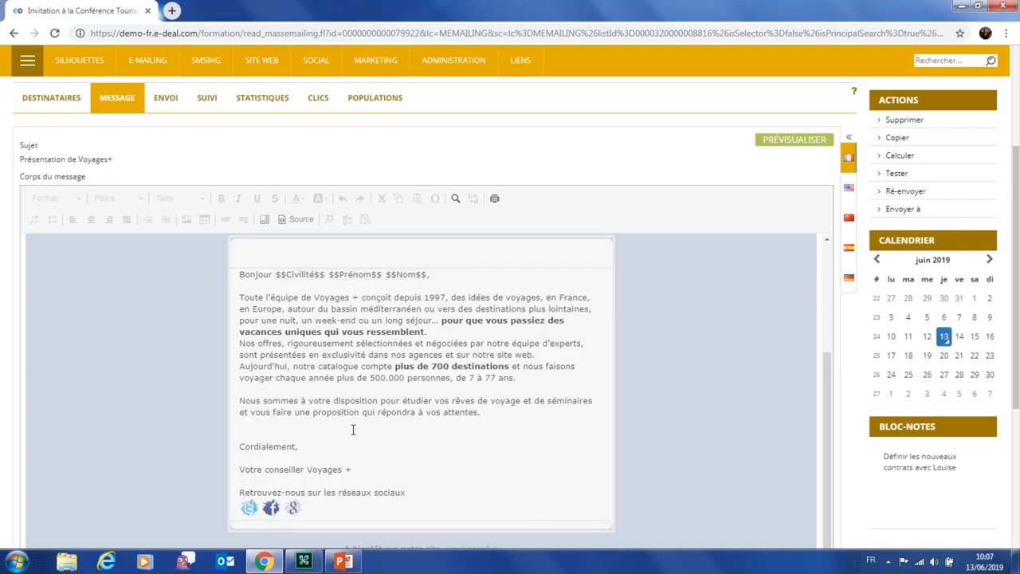
left_click(27, 59)
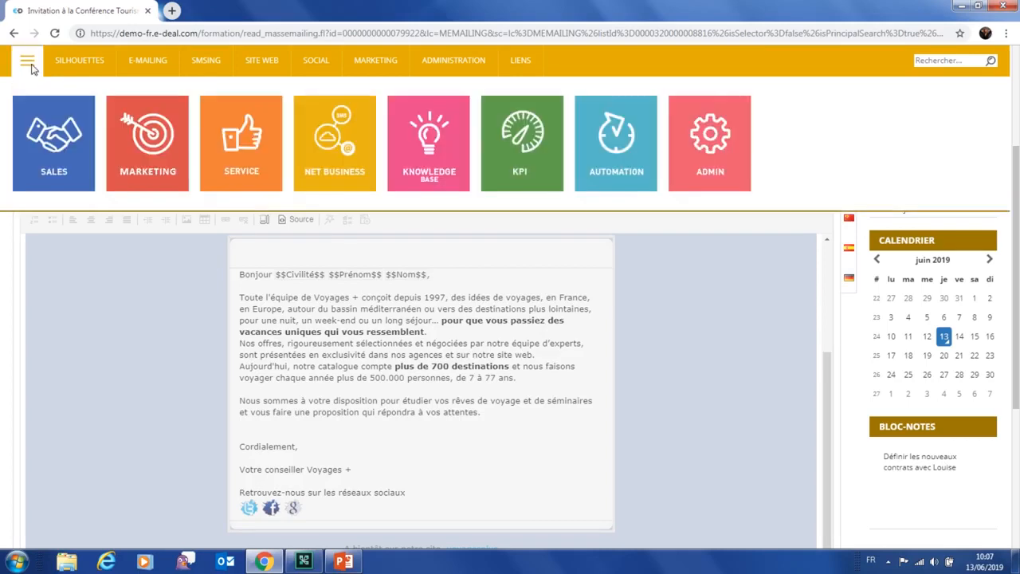
left_click(137, 143)
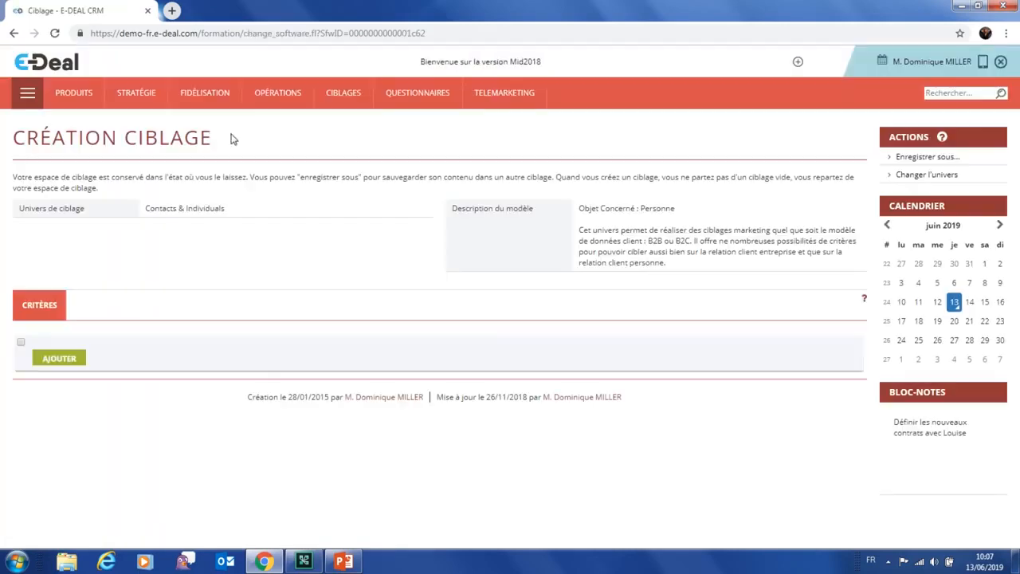
Open Voyages Plus day 2020 from the Opérations > Événements list
mouse_move(255, 113)
left_click(259, 133)
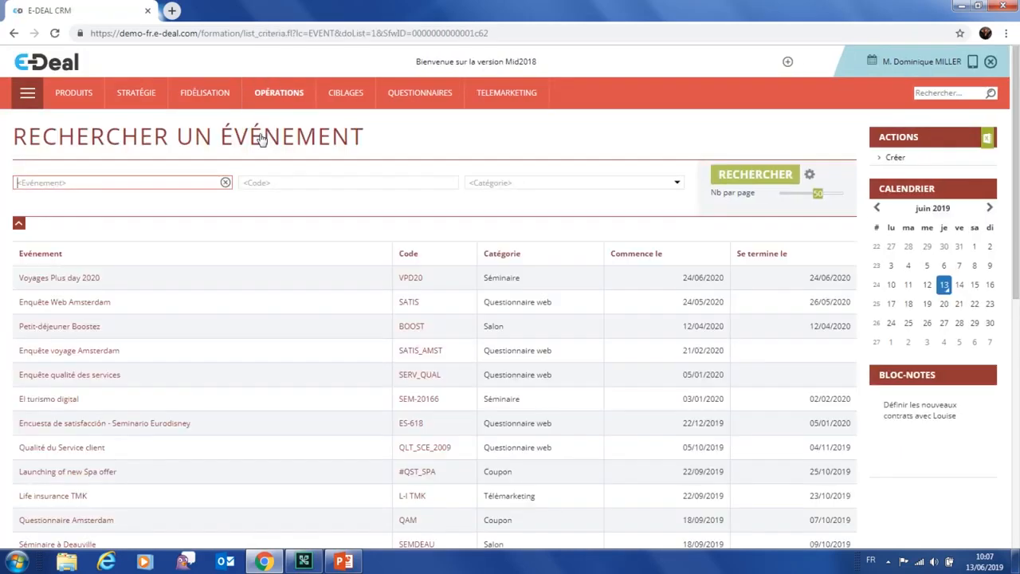
left_click(80, 279)
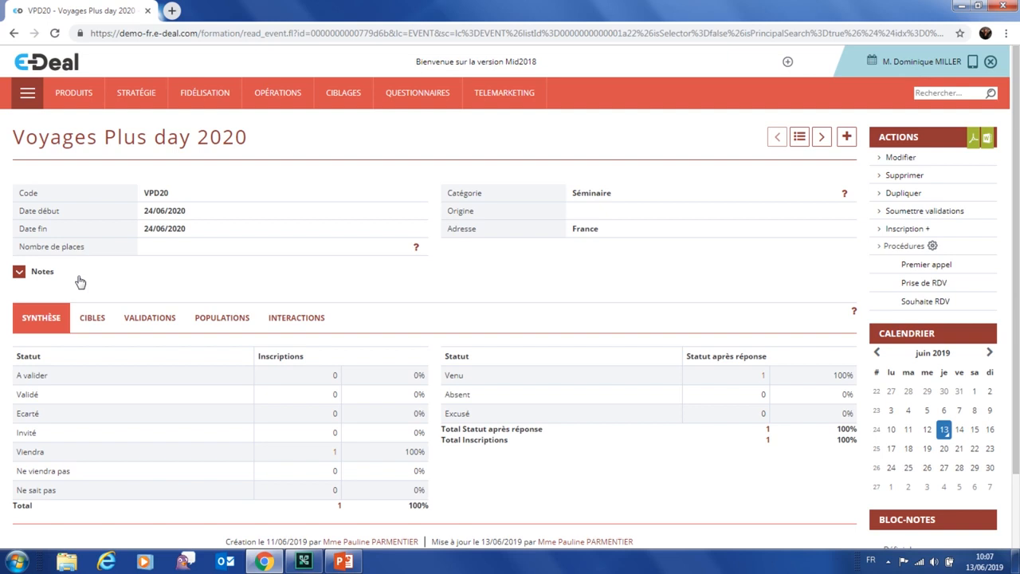
Regenerate the Feuille d'émargement Événement attendance sheet and open the downloaded .doc in Word
left_click(989, 141)
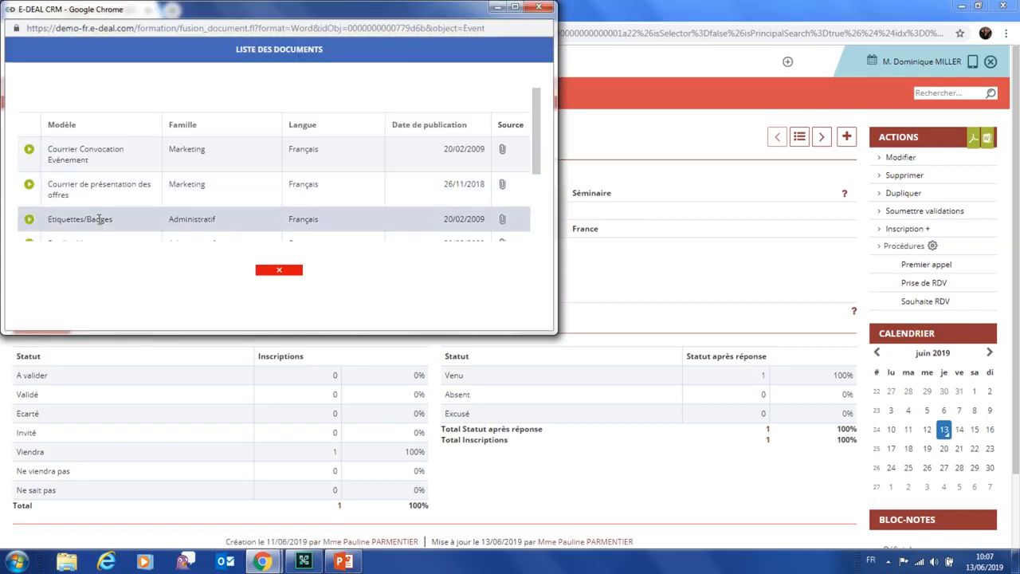
scroll(99, 220, "down", 1)
scroll(100, 220, "down", 2)
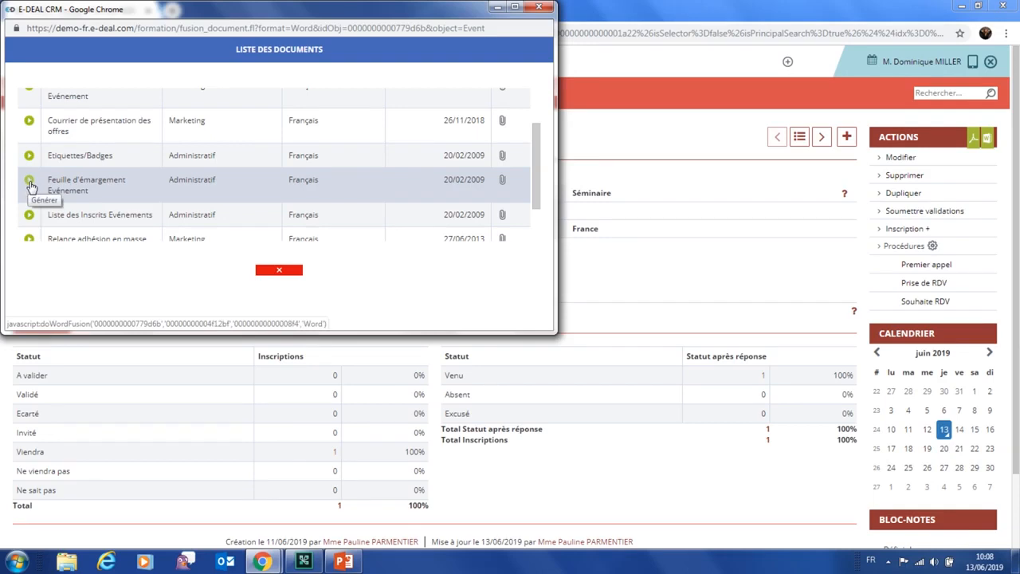
left_click(30, 186)
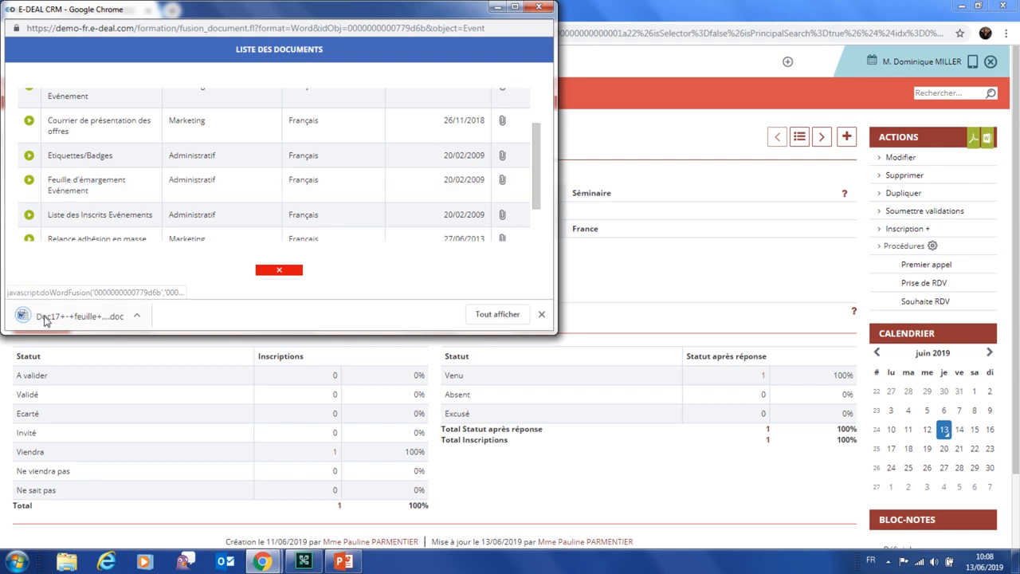
left_click(48, 317)
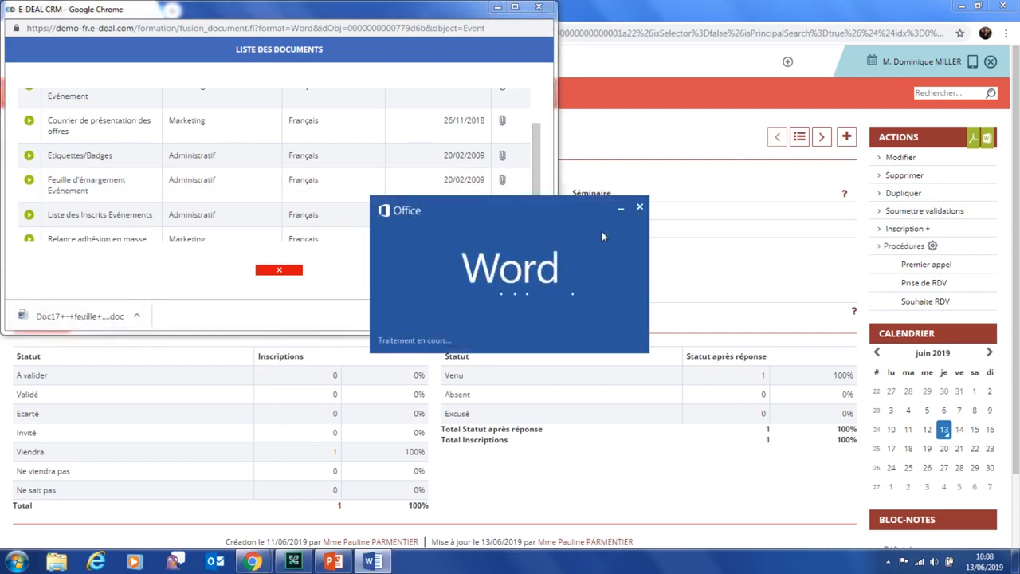
left_click(376, 563)
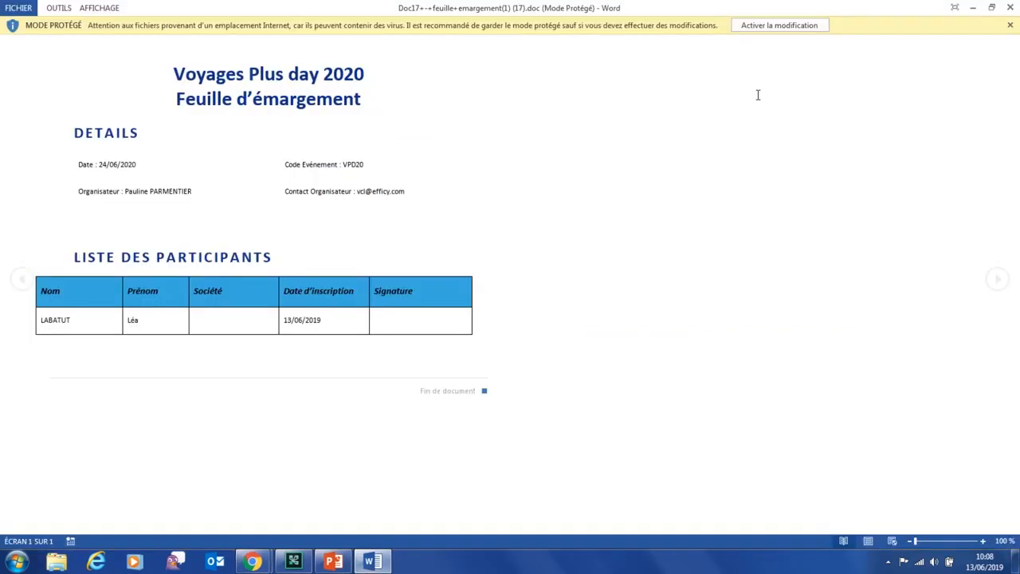
Close the attendance sheet, then generate the Etiquettes/Badges document, review it in Word and close it
left_click(777, 27)
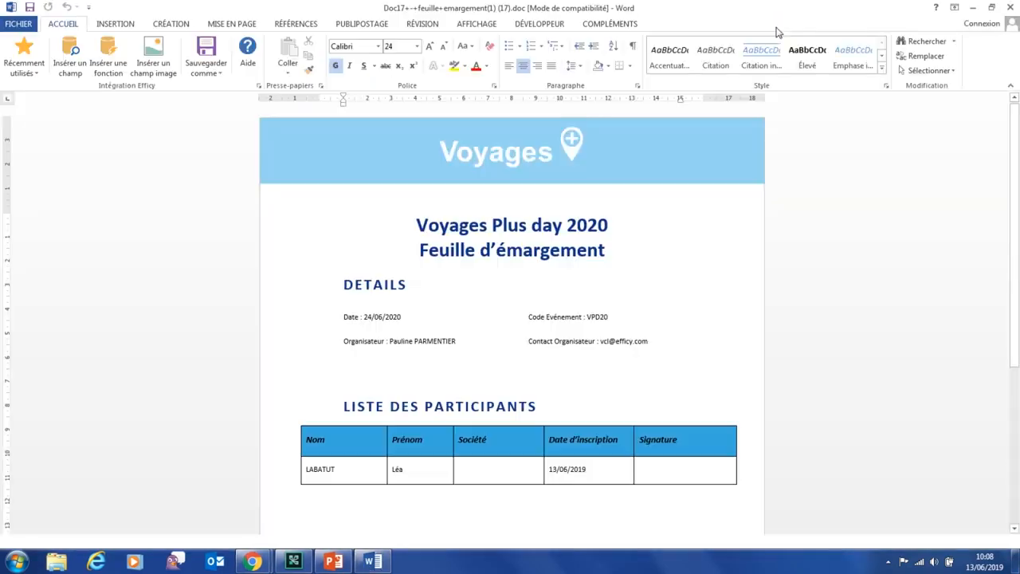
left_click(1008, 8)
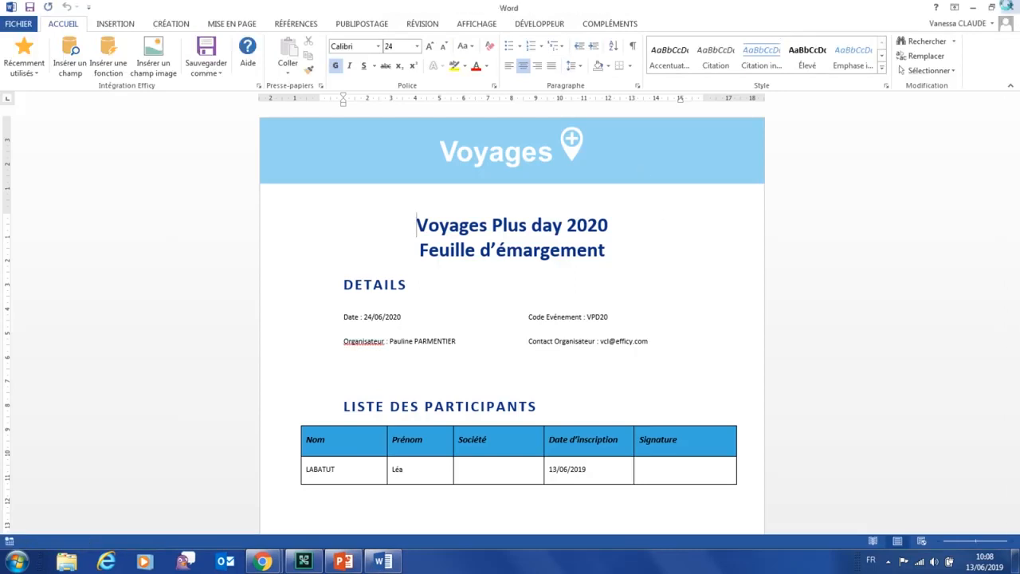
left_click(29, 156)
left_click(60, 319)
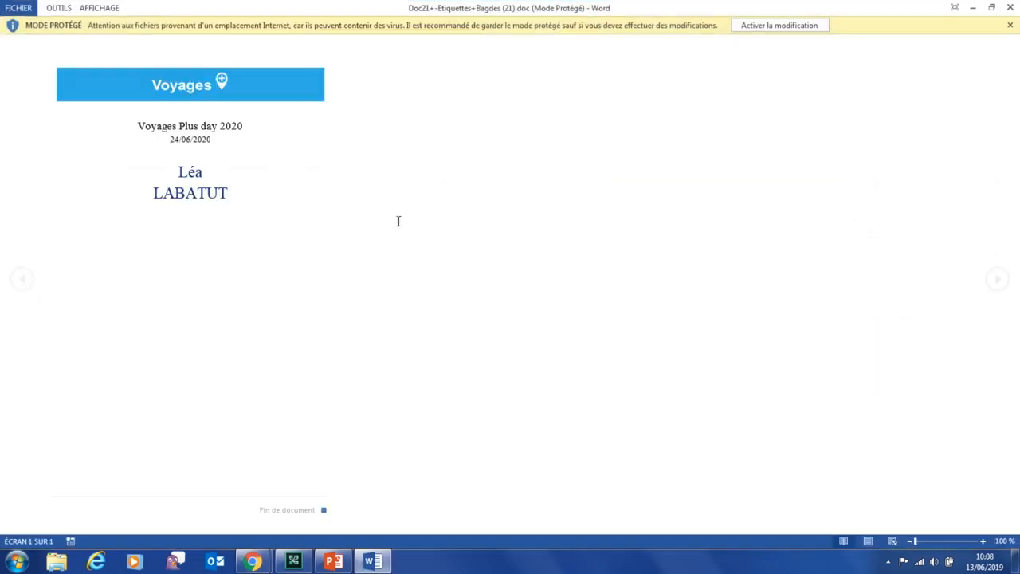
left_click(758, 25)
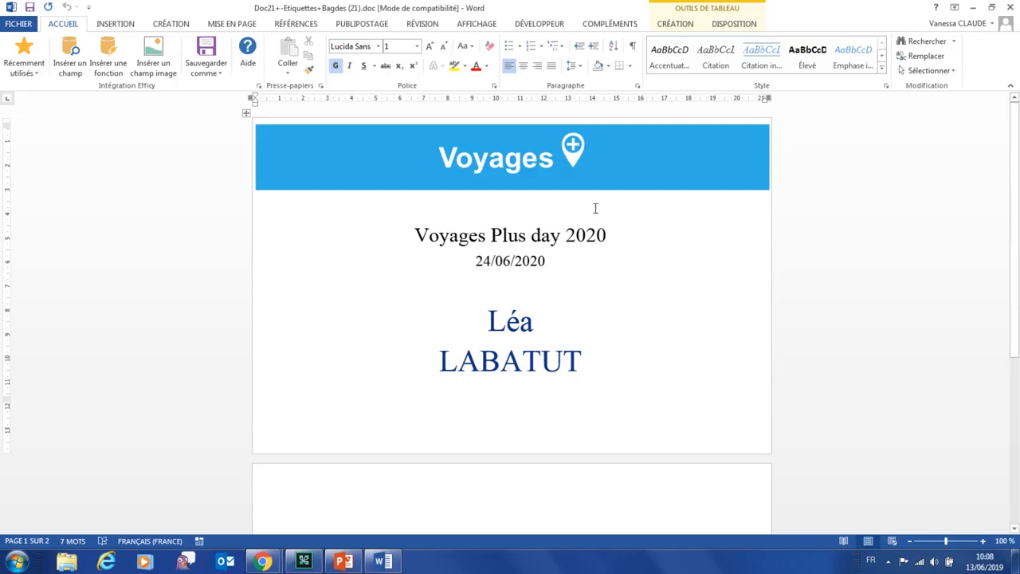
scroll(617, 243, "down", 2)
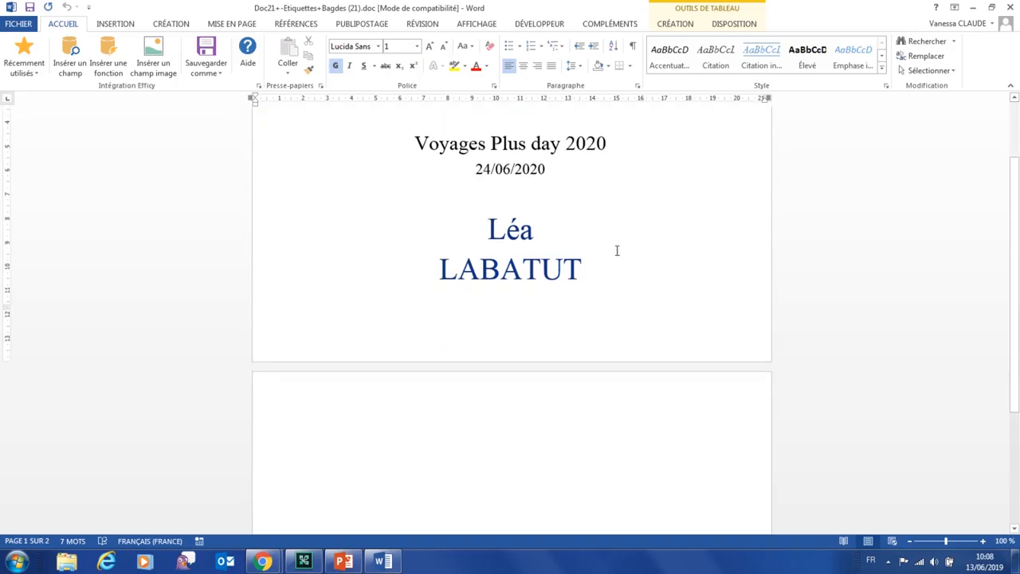
scroll(616, 247, "up", 2)
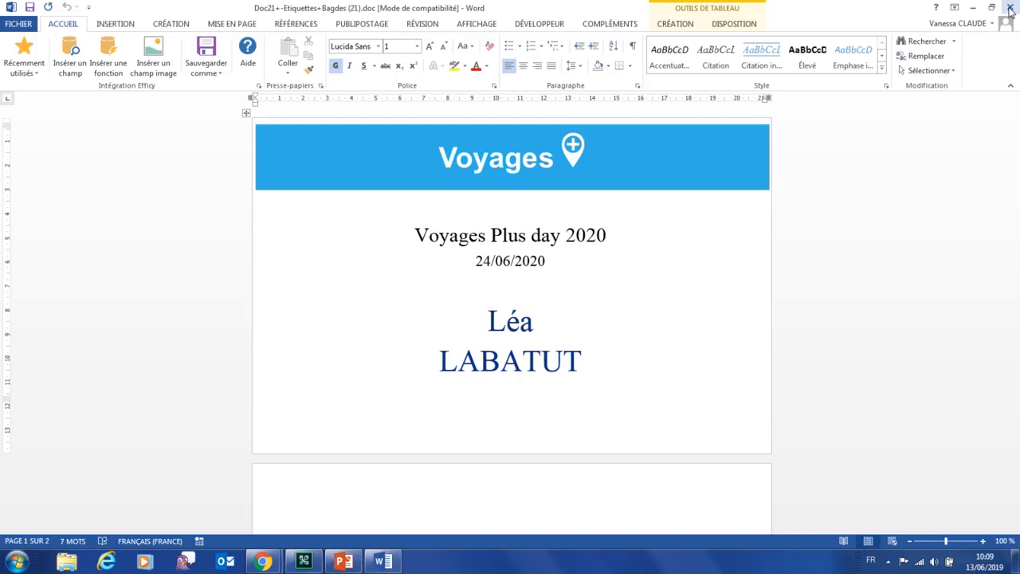
left_click(1010, 8)
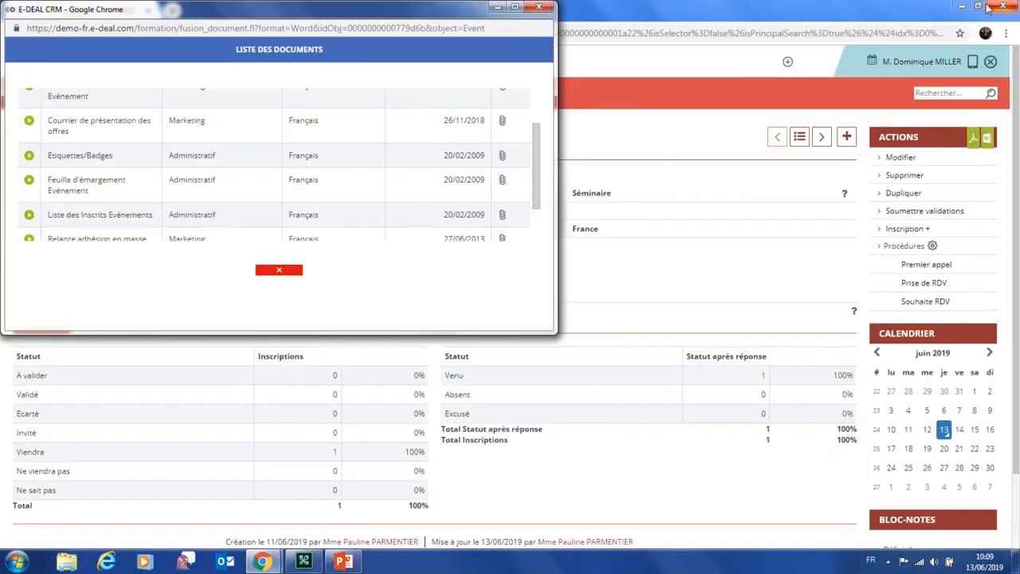
Close the document list, check the single registered target in CIBLES, and return to SYNTHÈSE
left_click(538, 8)
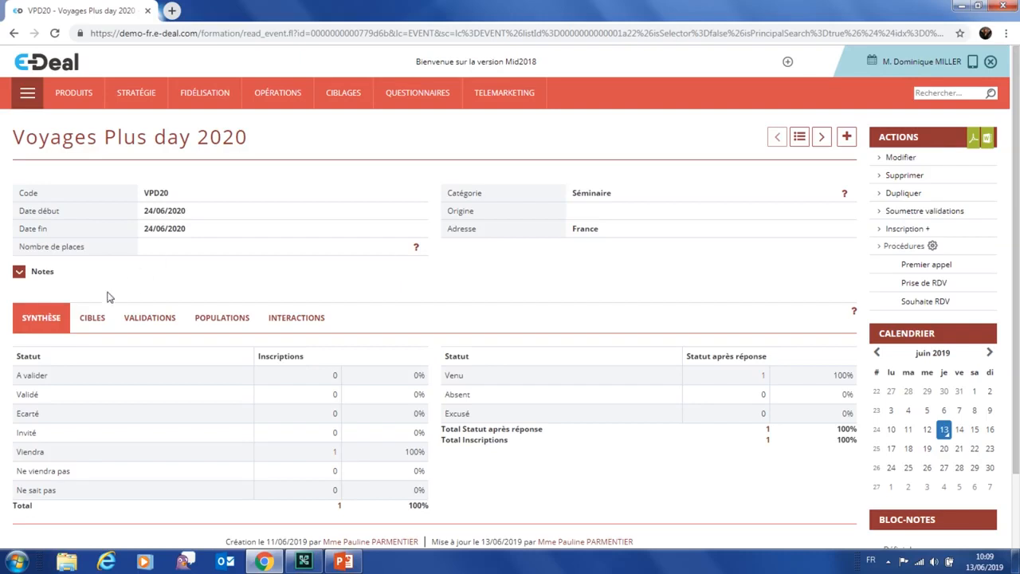
left_click(91, 318)
scroll(268, 277, "down", 1)
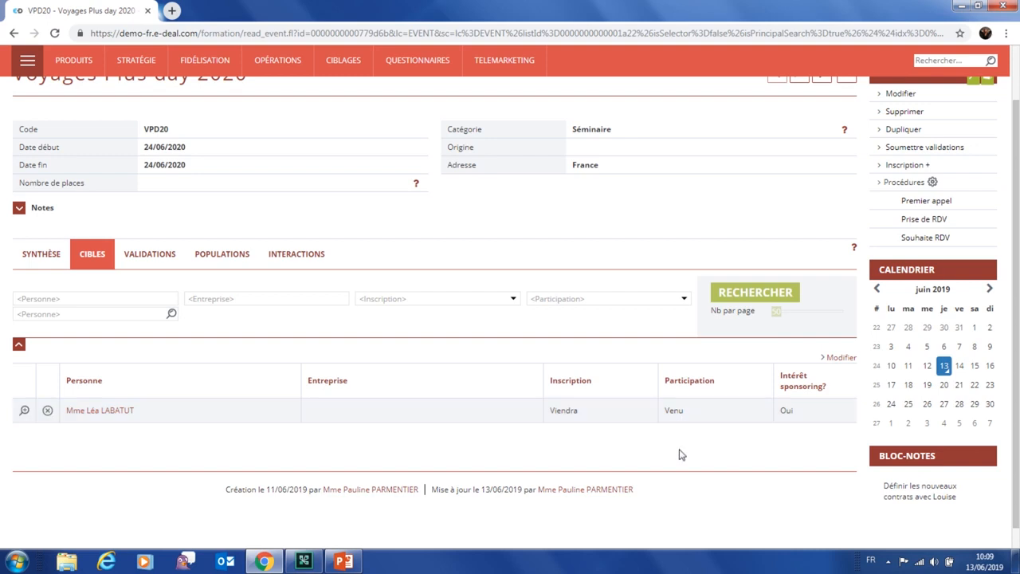
left_click(42, 255)
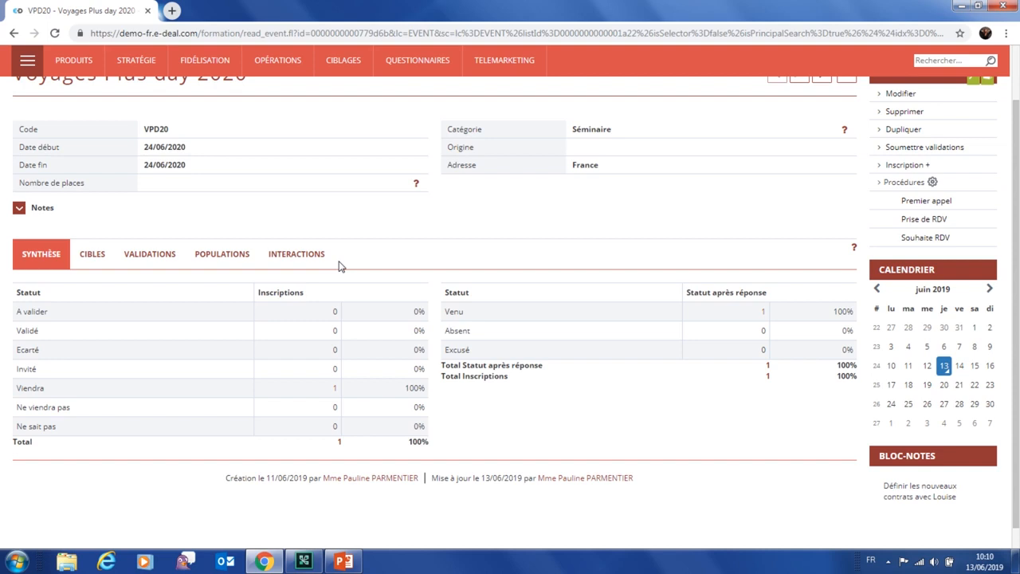
Save the Venu attendees as population 'Participants V+ 2020', dismiss the error, then view POPULATIONS
left_click(763, 317)
left_click(435, 262)
type("participants")
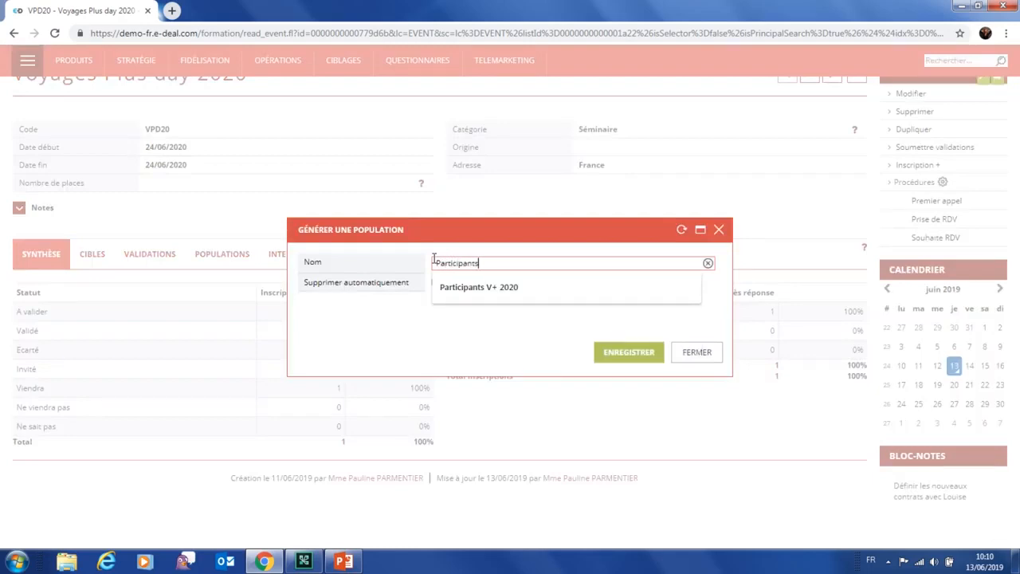
left_click(483, 295)
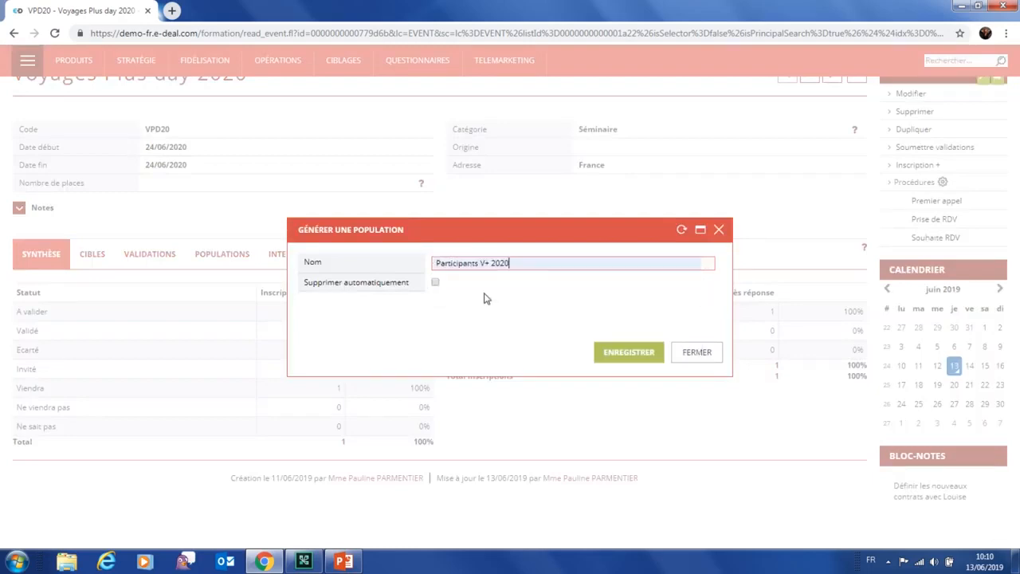
left_click(627, 356)
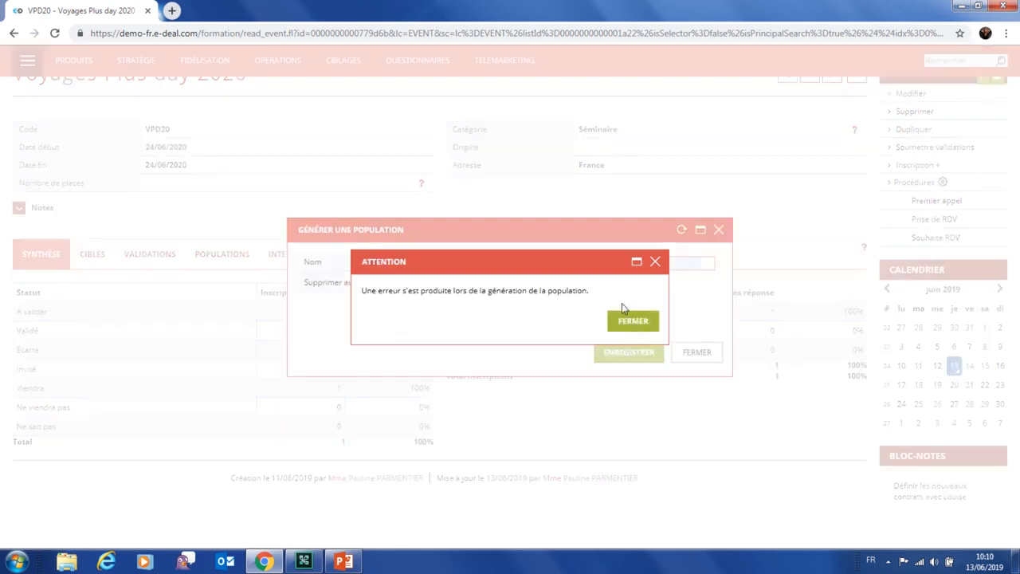
left_click(654, 262)
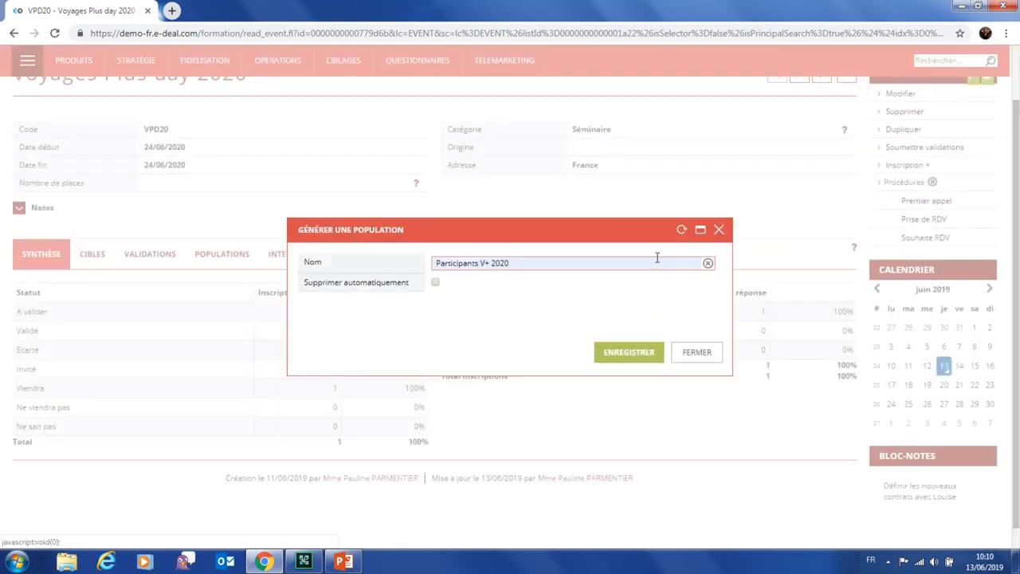
left_click(719, 229)
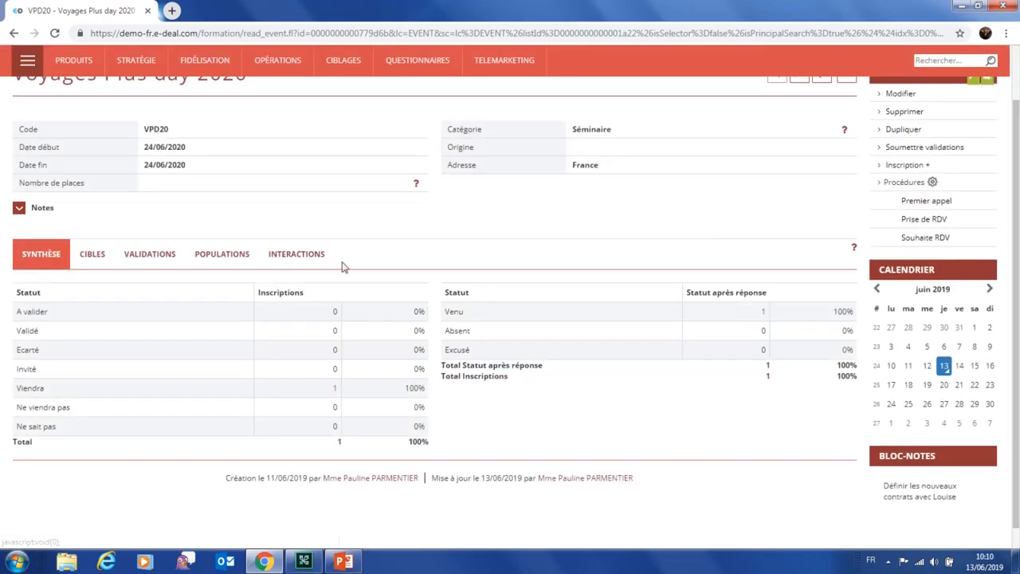
left_click(228, 254)
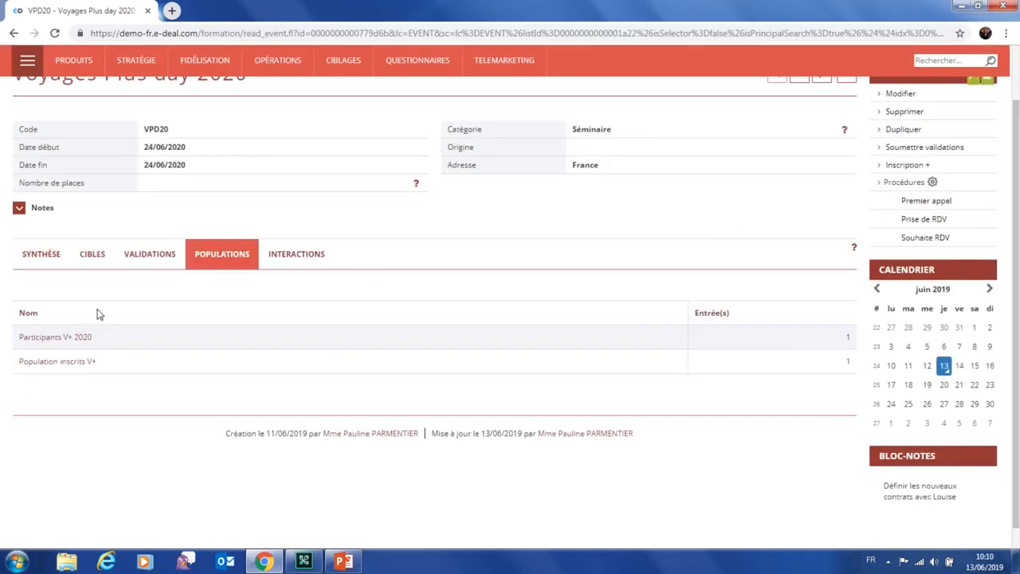
Review the Population inscrits V+ entries, then return to the Voyages Plus day 2020 event summary
left_click(64, 362)
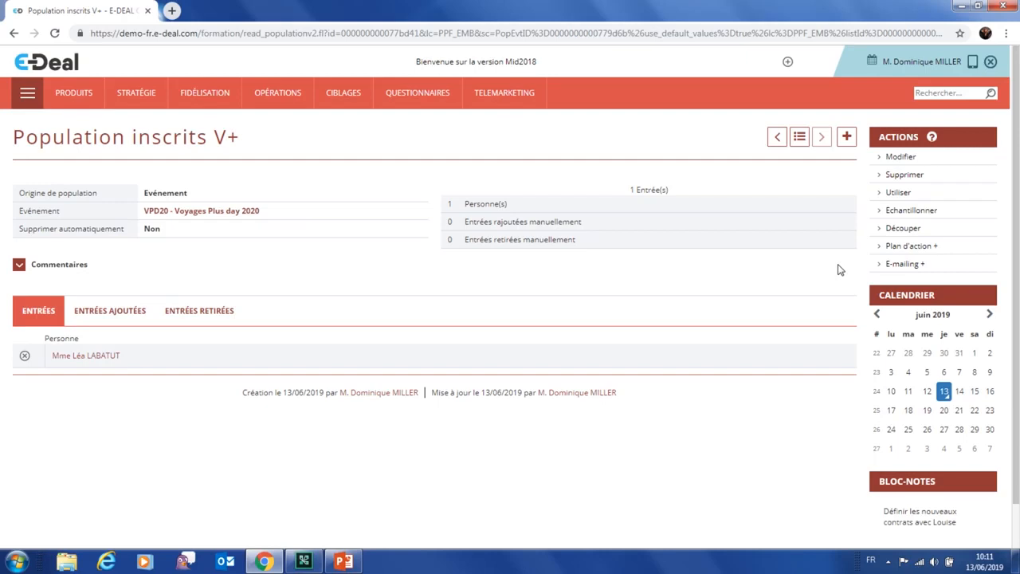
left_click(207, 215)
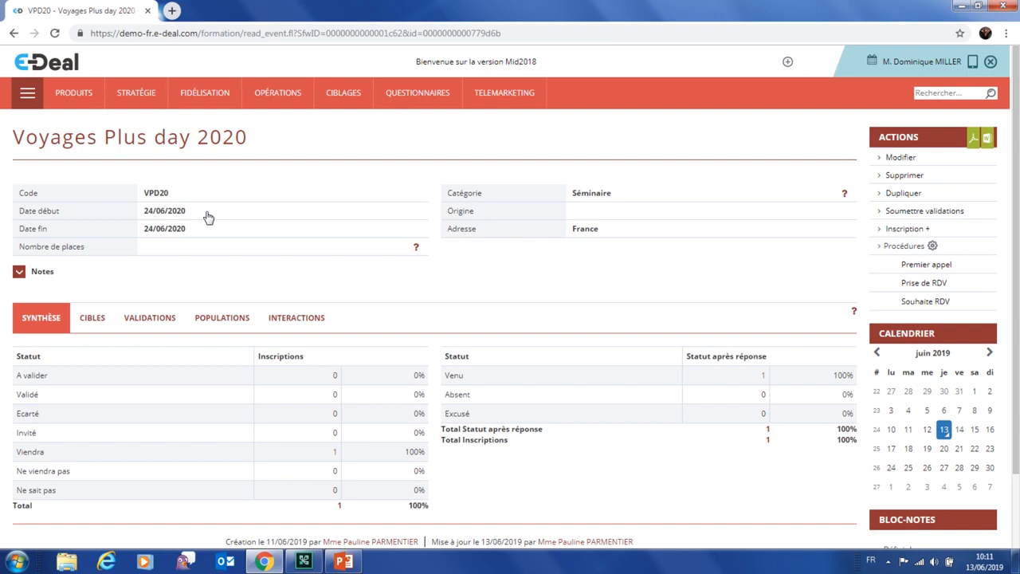
left_click(337, 563)
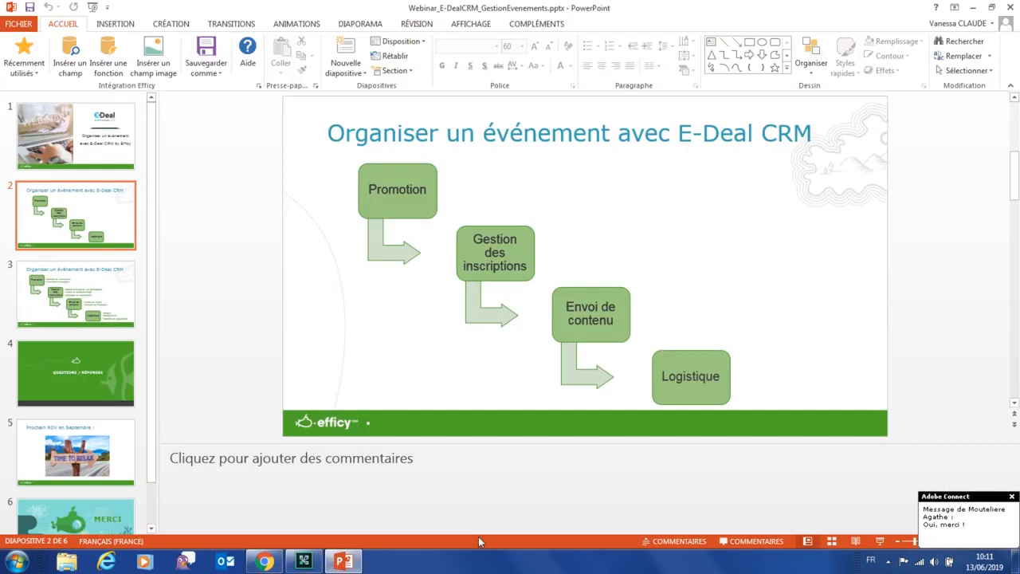
Dismiss the chat notification and show slide 2 full-screen with its bullet points revealed
left_click(1012, 497)
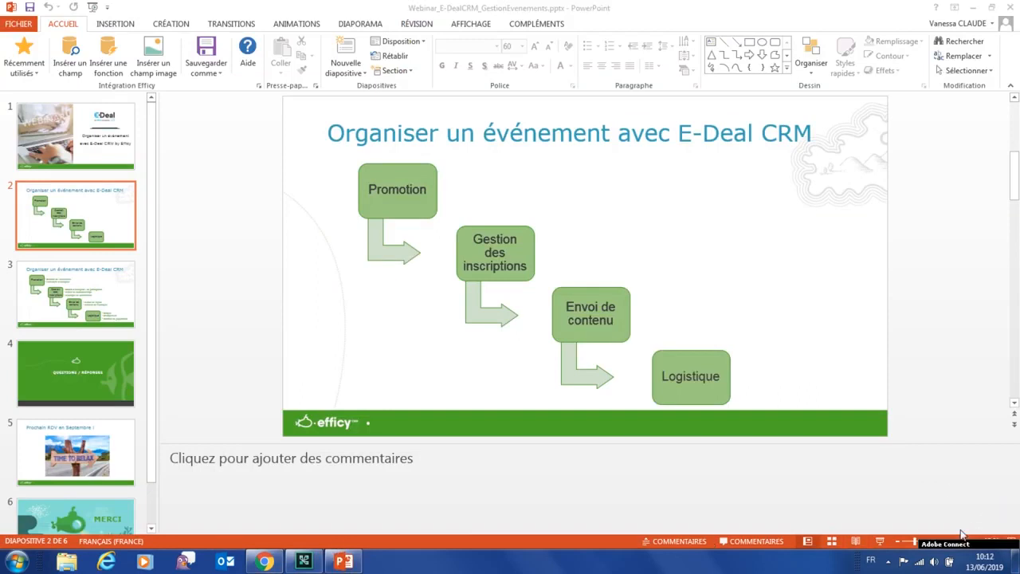
left_click(880, 541)
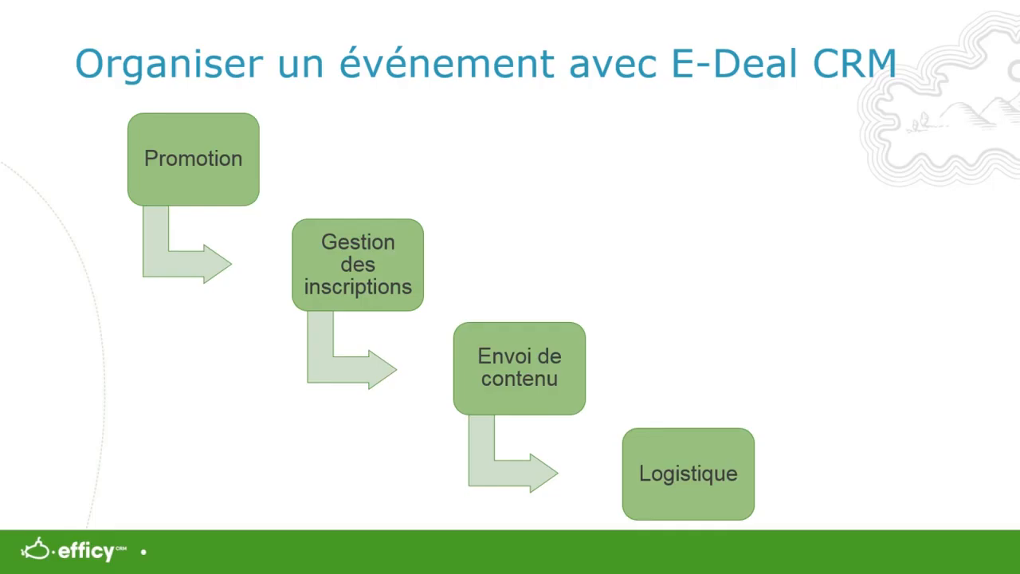
key("Right")
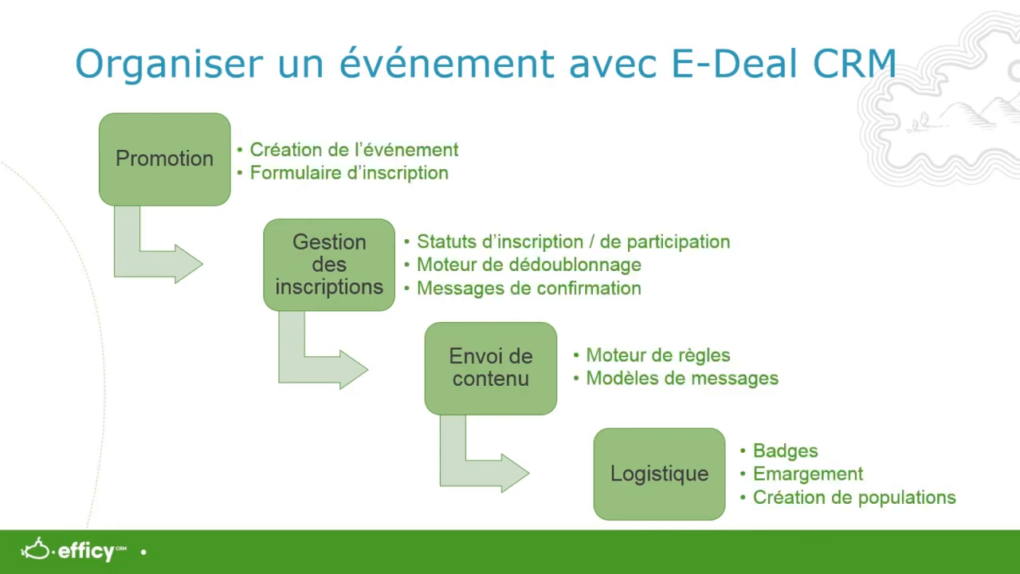